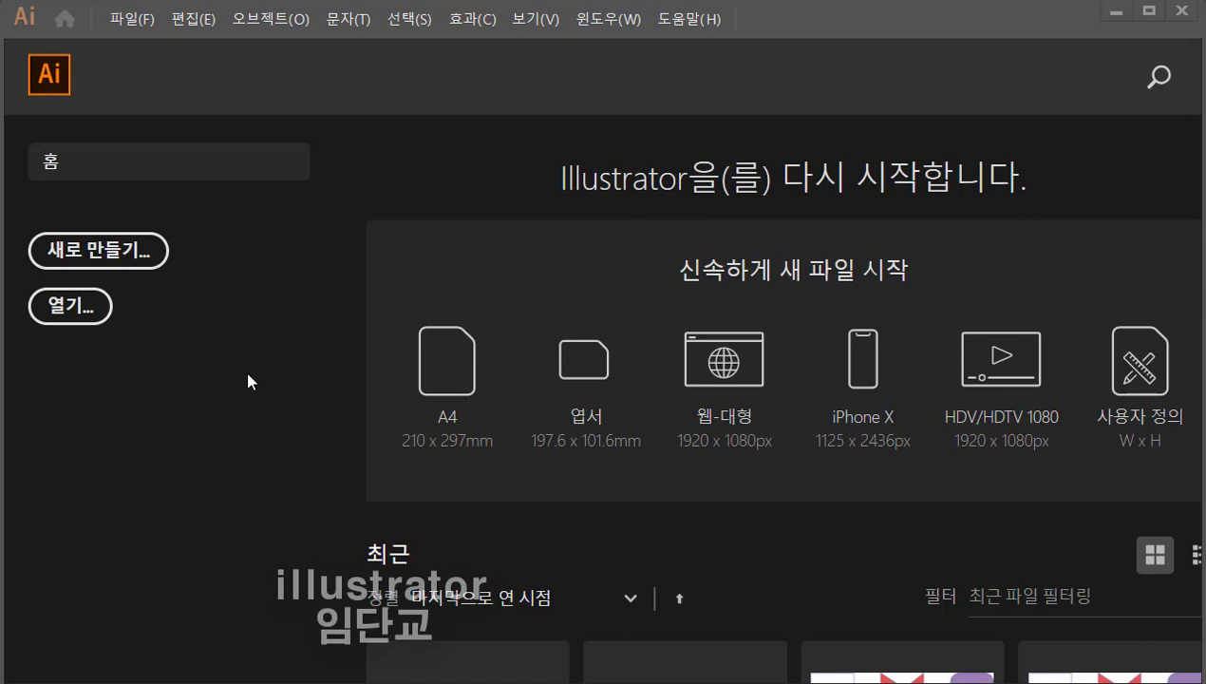
Step: Create a new landscape document of 1366 x 768 px in RGB with no bleed
left_click(131, 255)
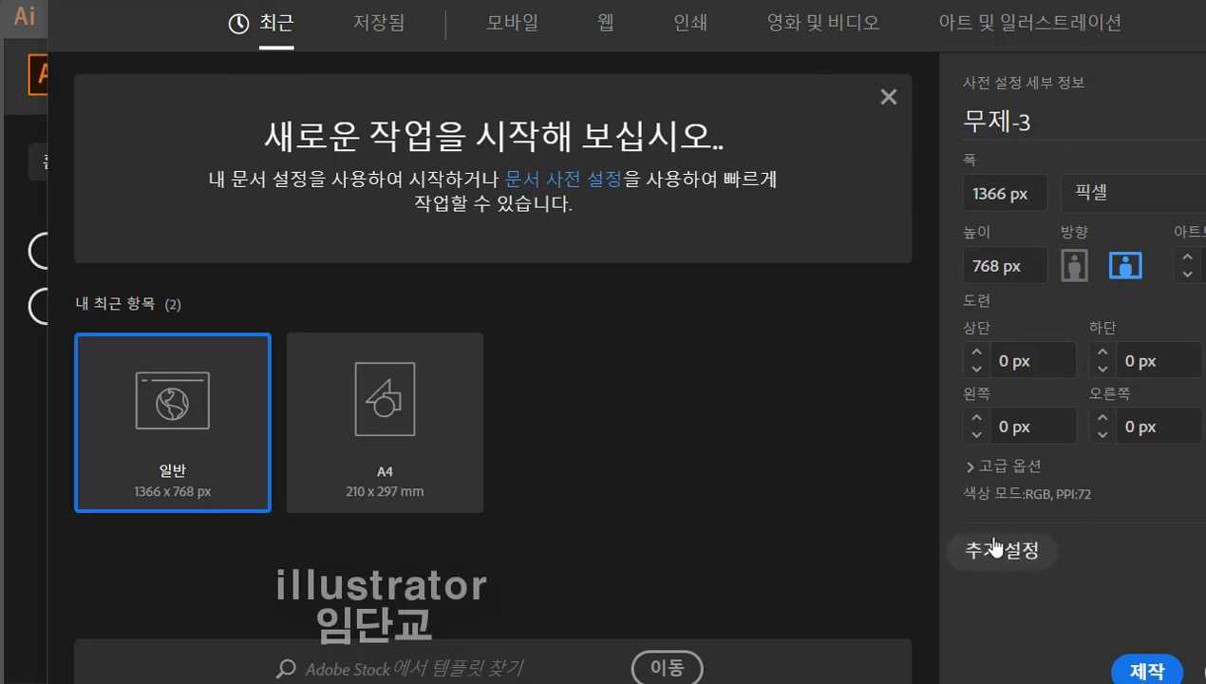
left_click(1137, 671)
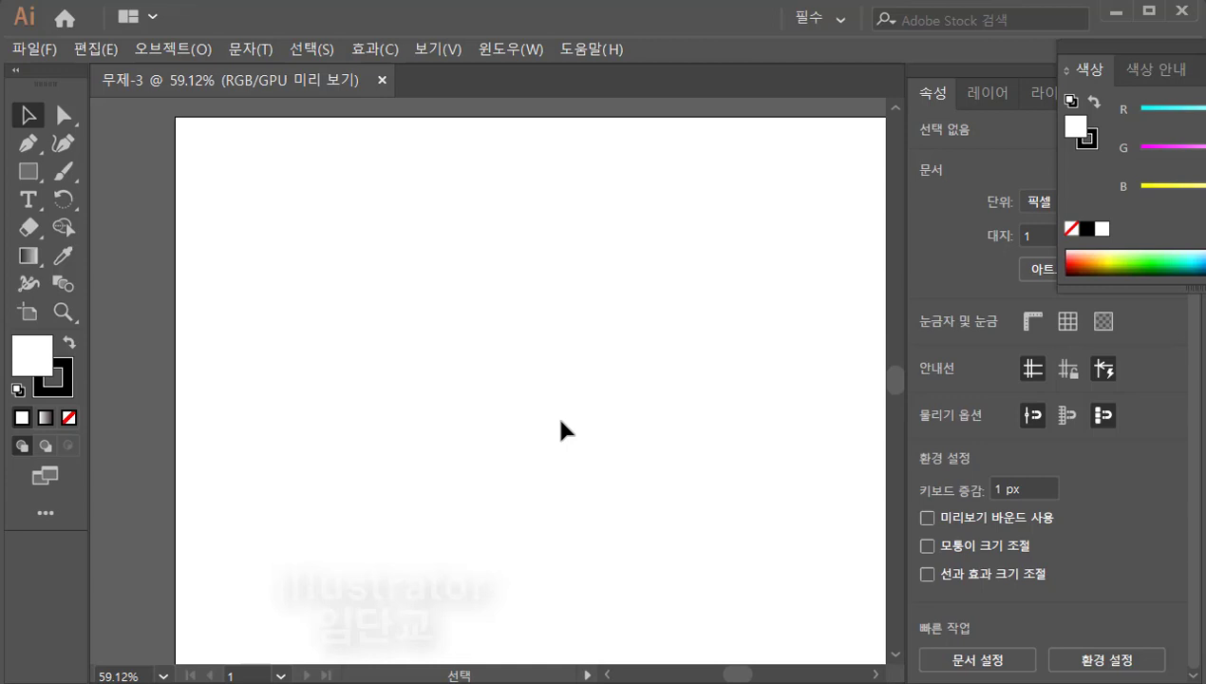
left_click_drag(732, 675, 734, 681)
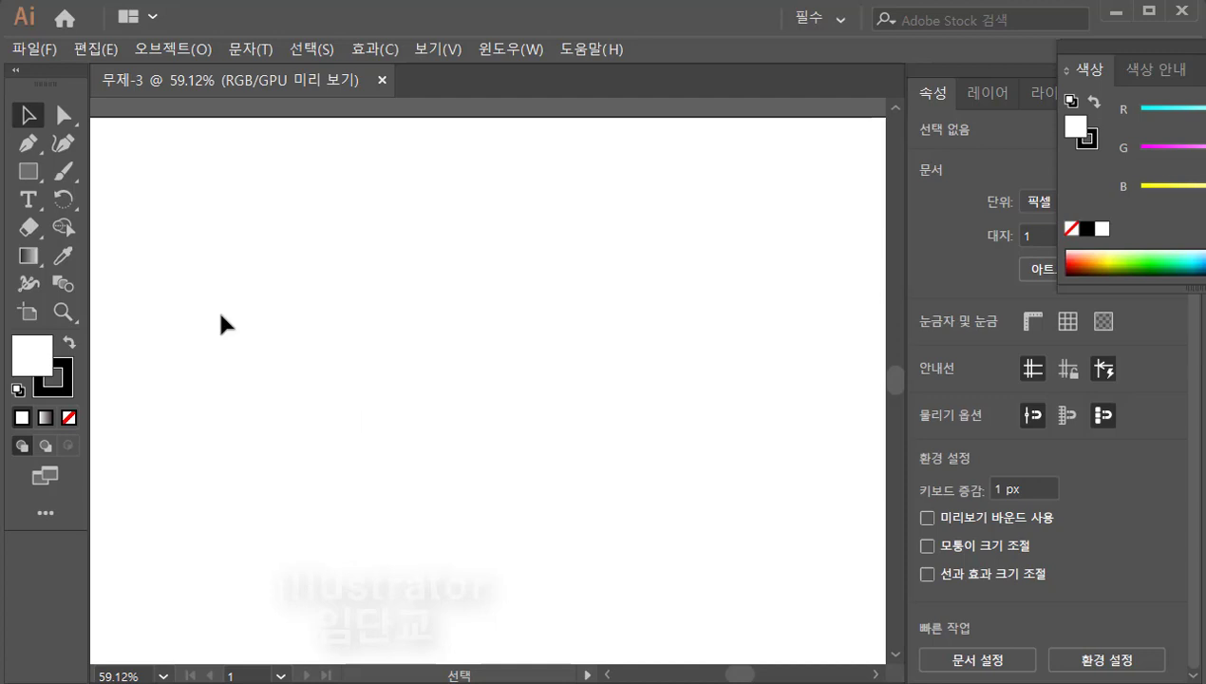
Step: Draw a three-sided rectangular path with the Pen tool, about 173 px wide and 90 px high, leaving its left side open
key("m")
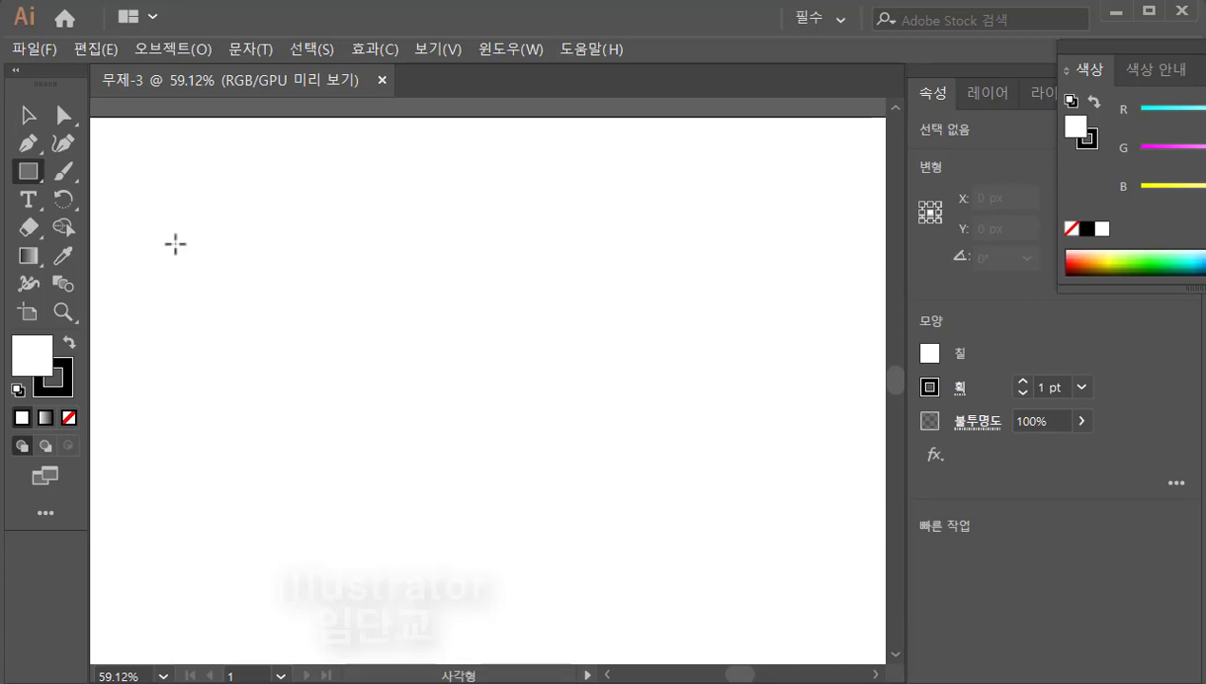
right_click(35, 150)
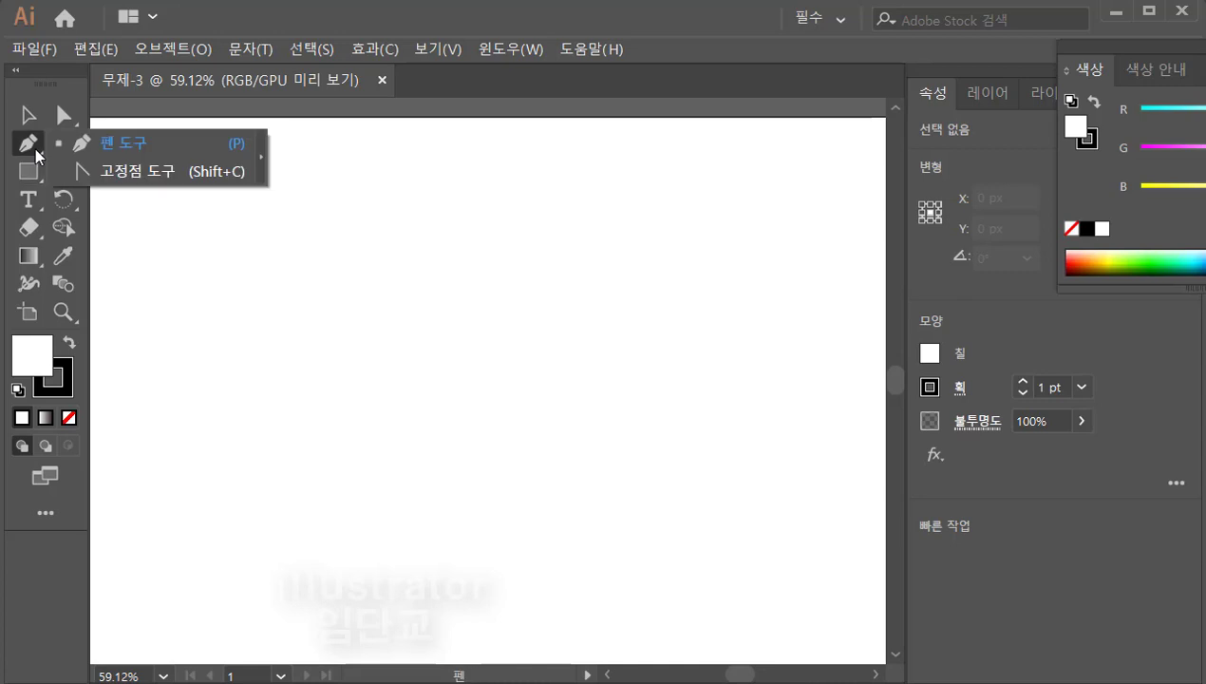
left_click(128, 152)
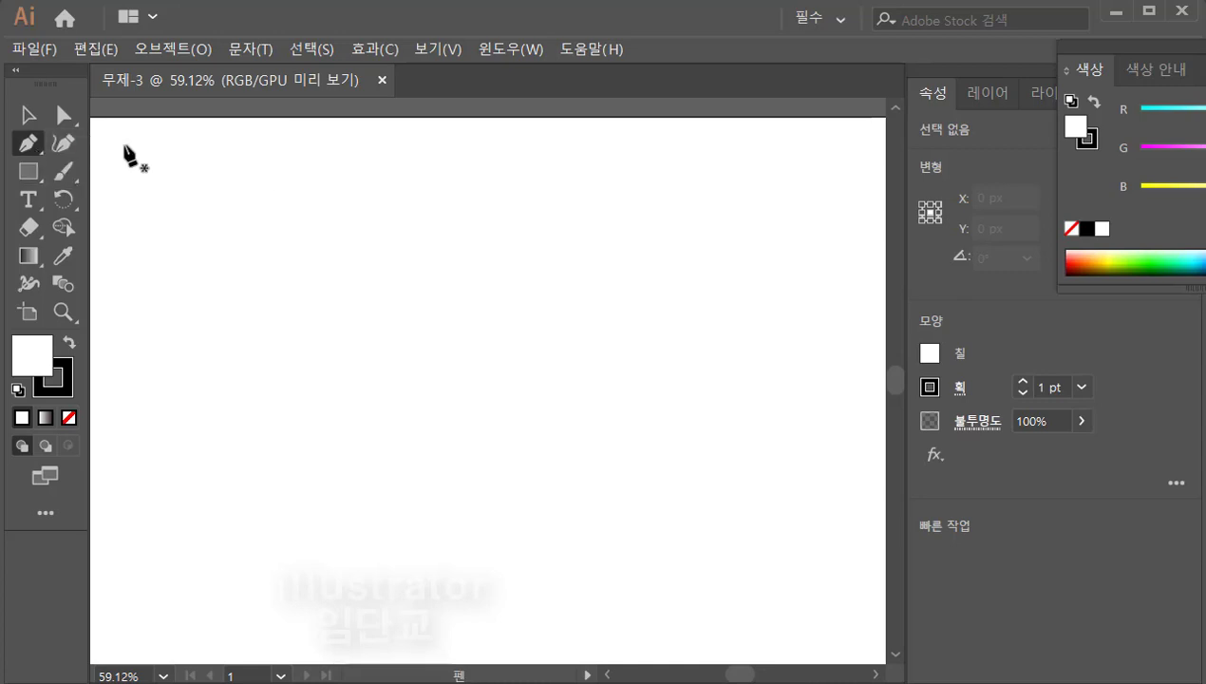
left_click(165, 176)
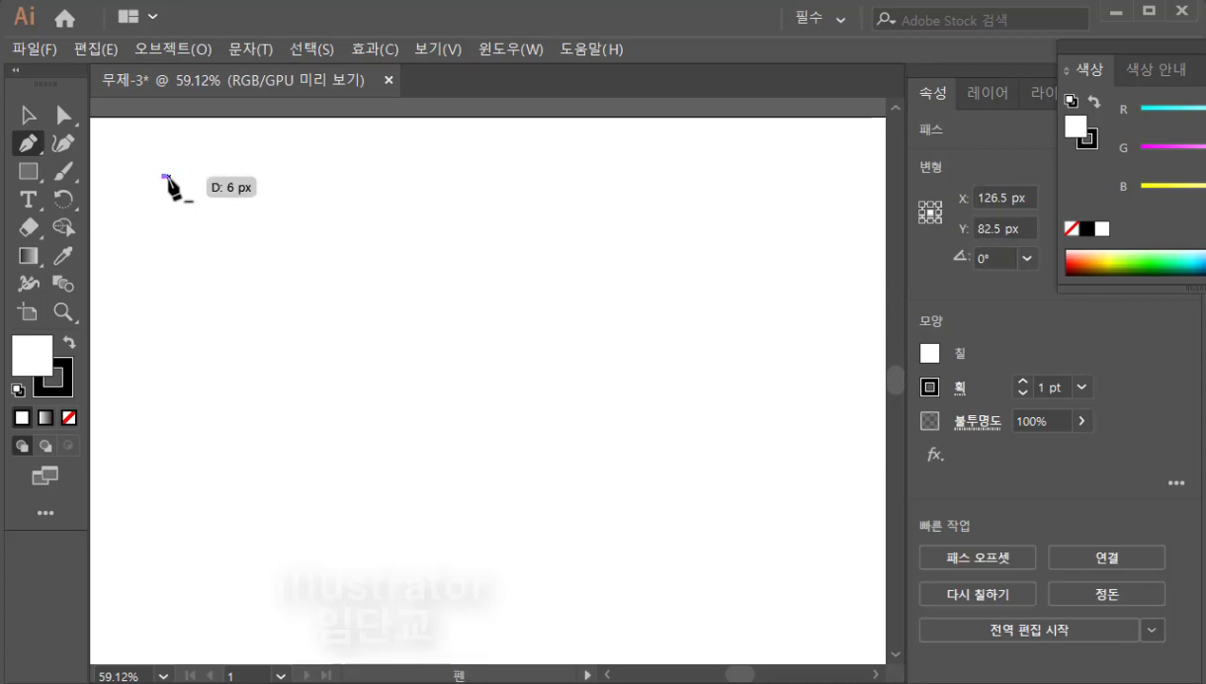
left_click(291, 175)
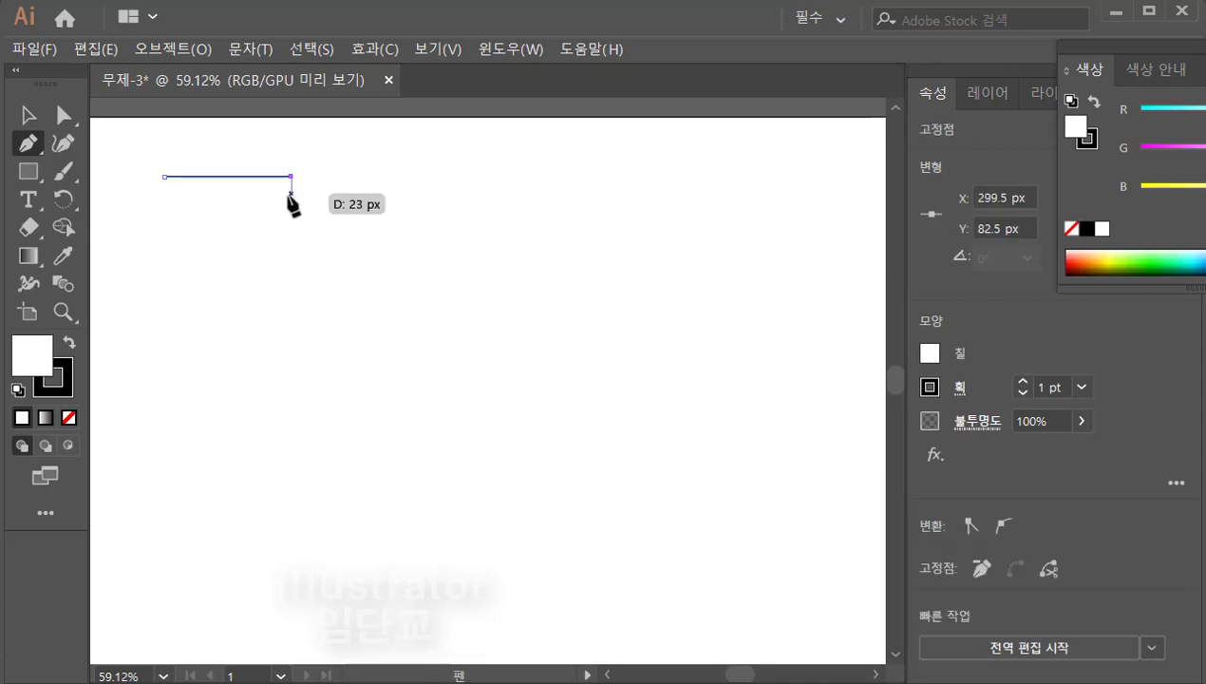
left_click(291, 242)
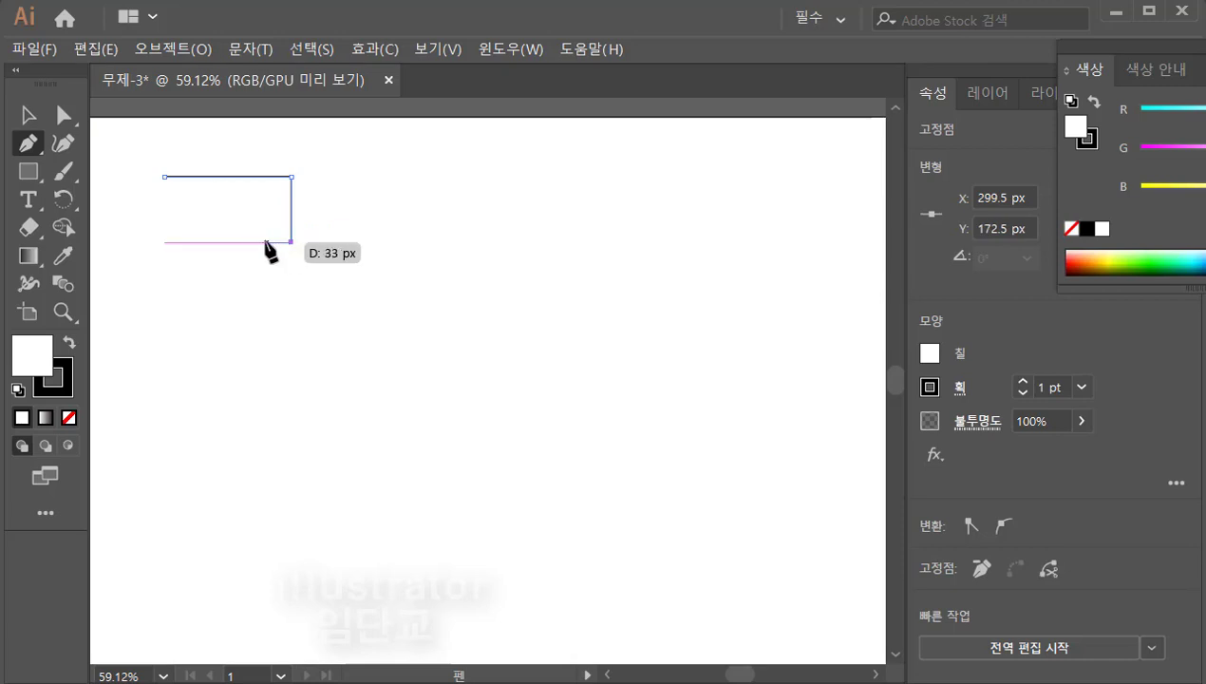
left_click(164, 242)
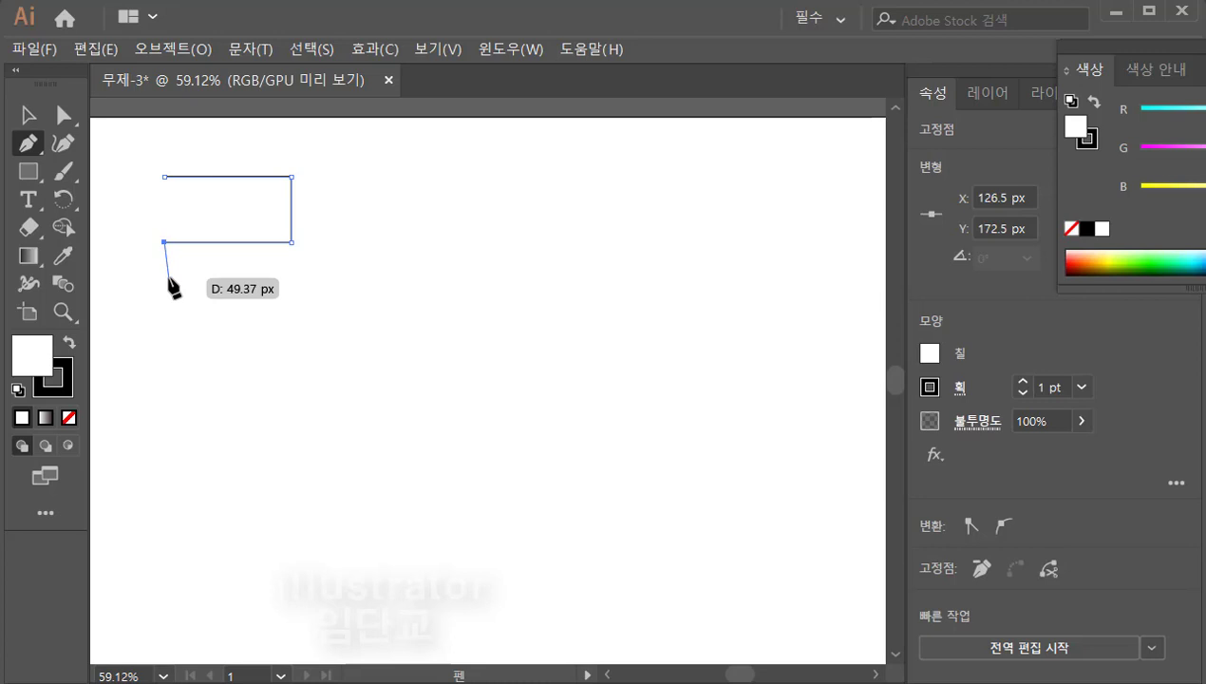
key("ctrl")
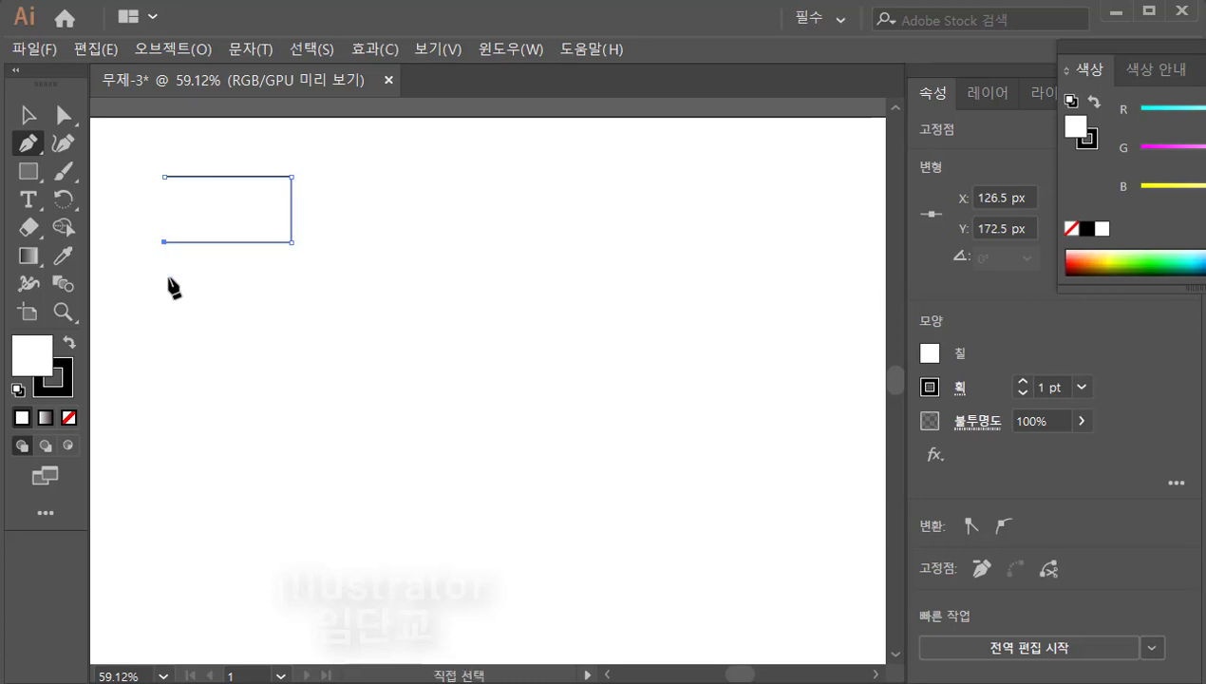
left_click(168, 277, "ctrl")
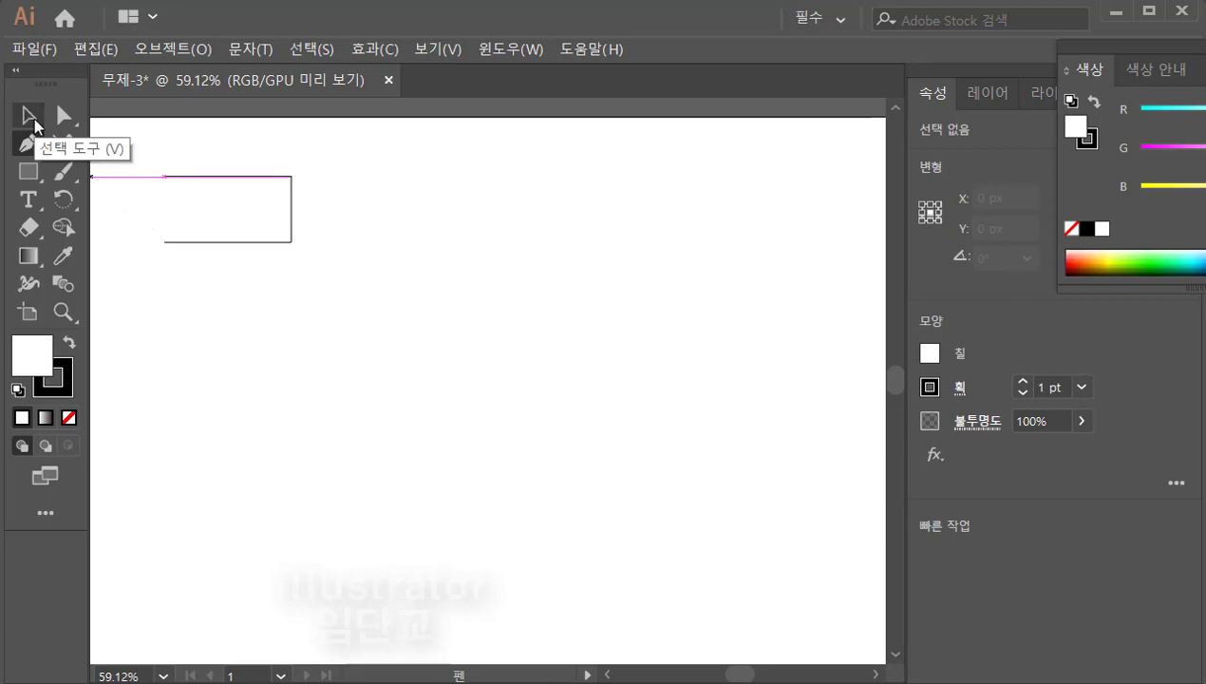
Step: Select the open rectangular path, close its left side with Join, and deselect it
left_click(29, 115)
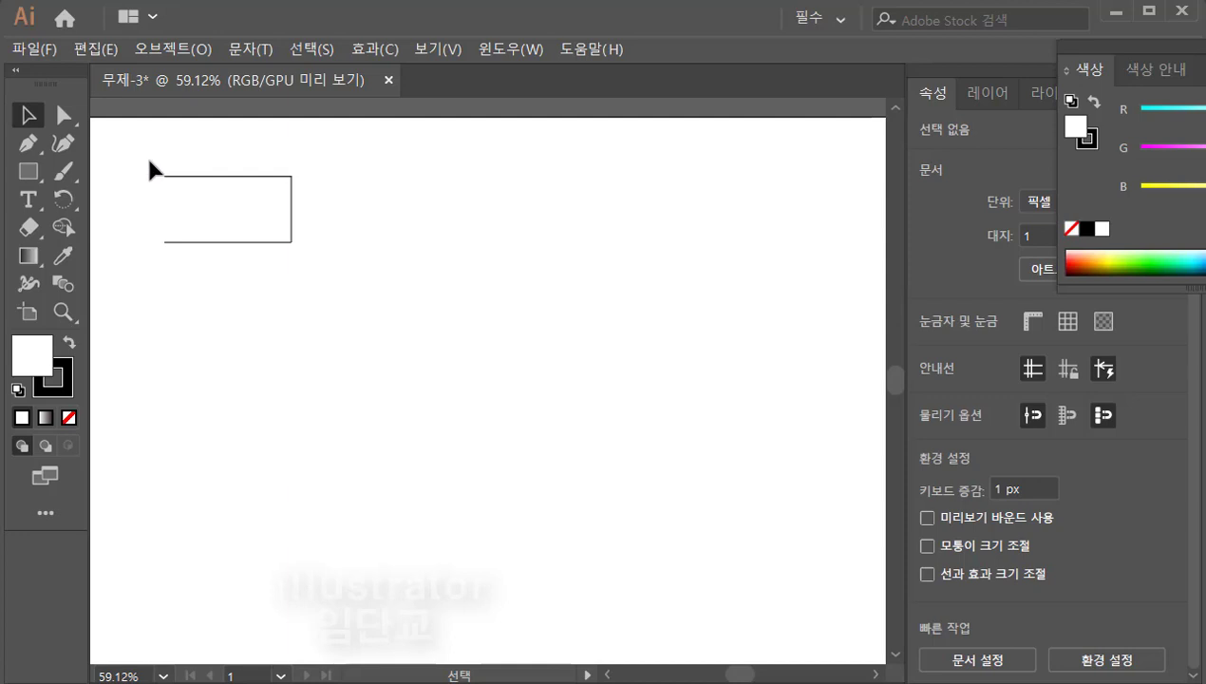
left_click_drag(172, 211, 186, 268)
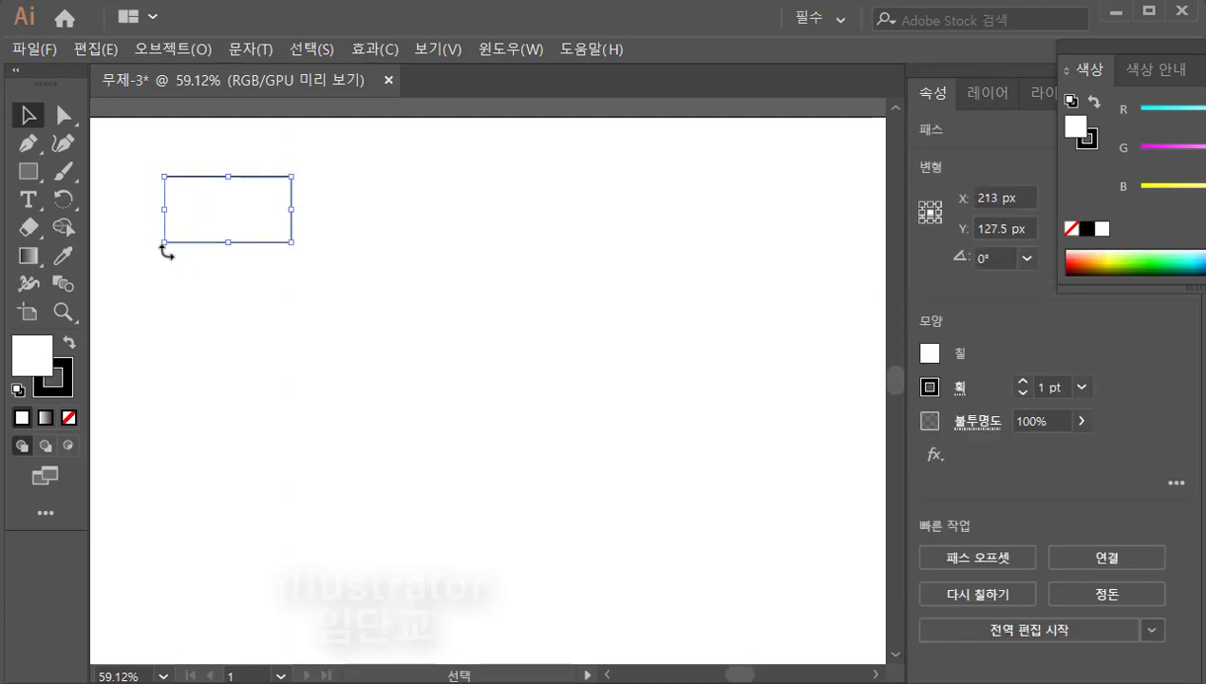
right_click(168, 241)
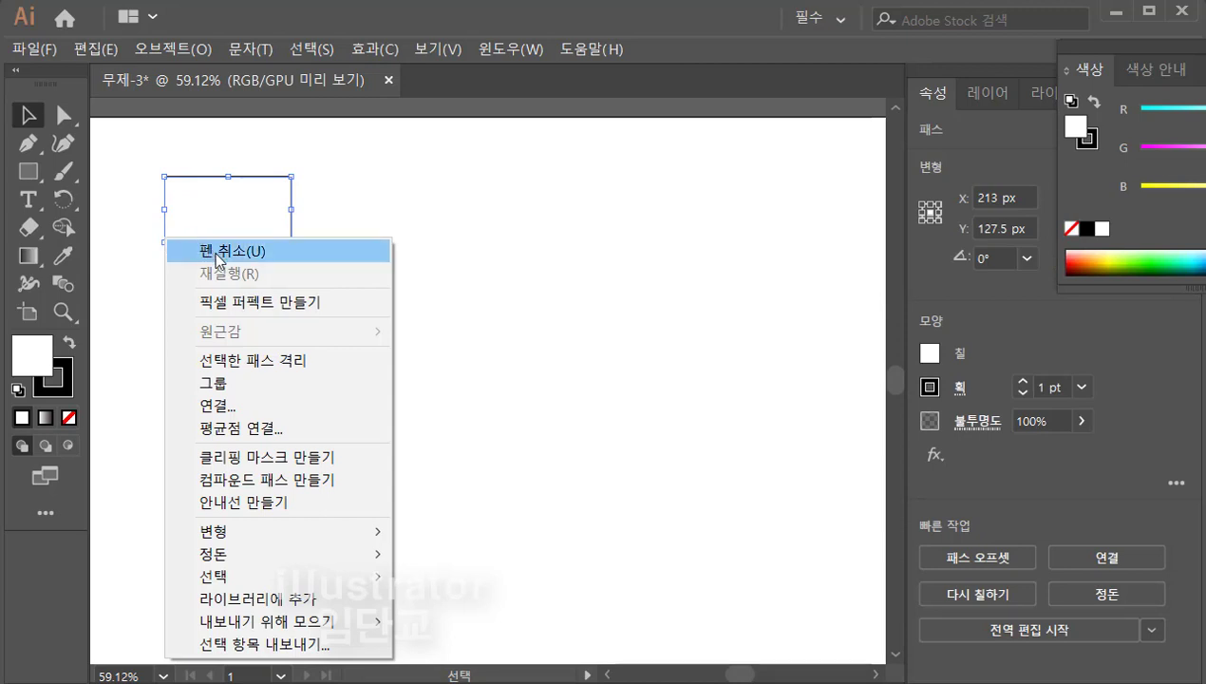
left_click(223, 408)
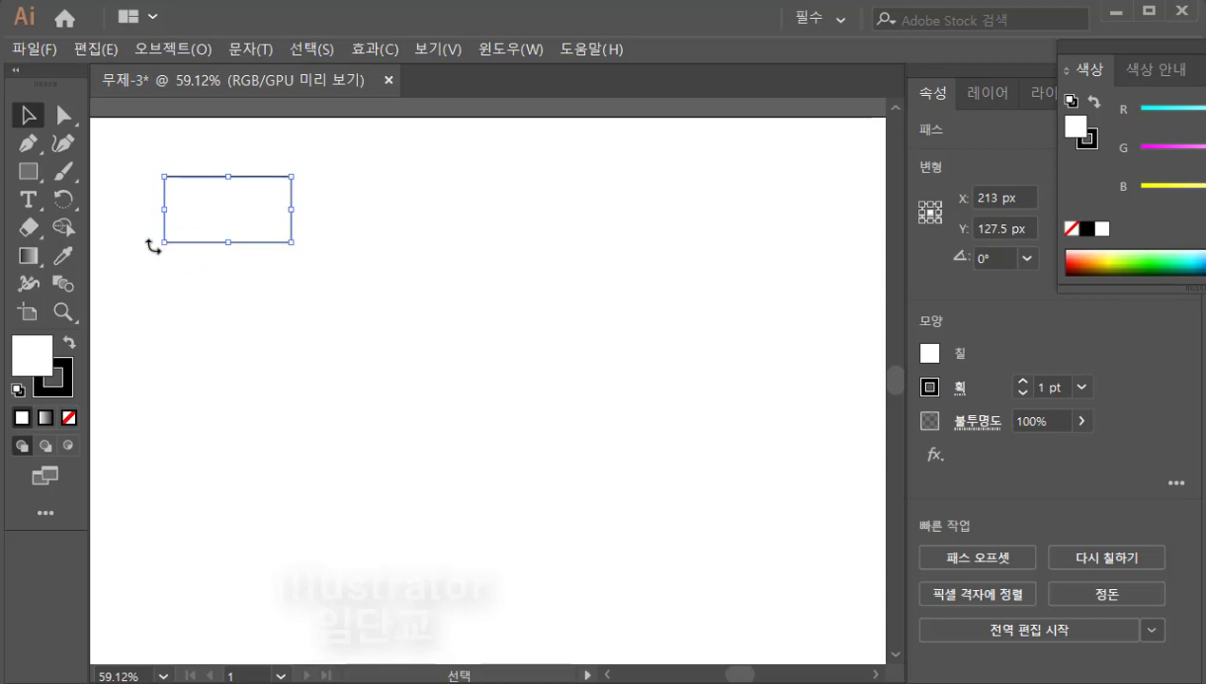
left_click(209, 283)
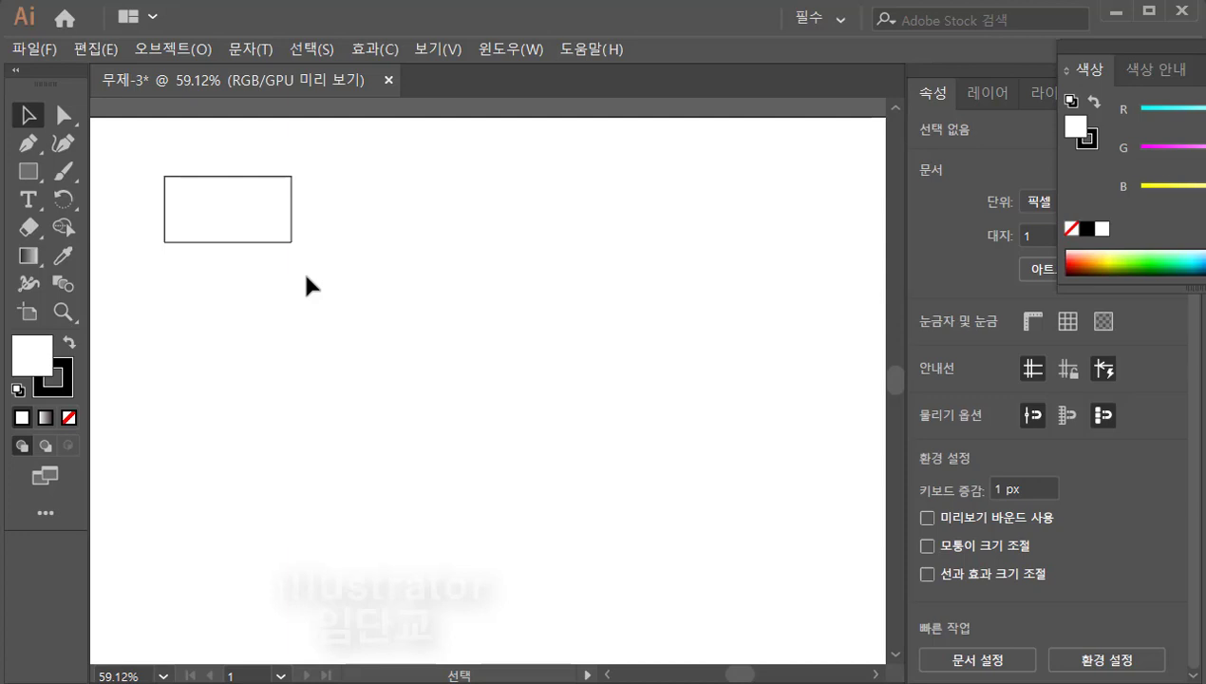
Step: Draw two sides of a triangle with the Pen tool beside the rectangle, about 121 px wide and 90 px high, leaving the right side open
left_click(38, 150)
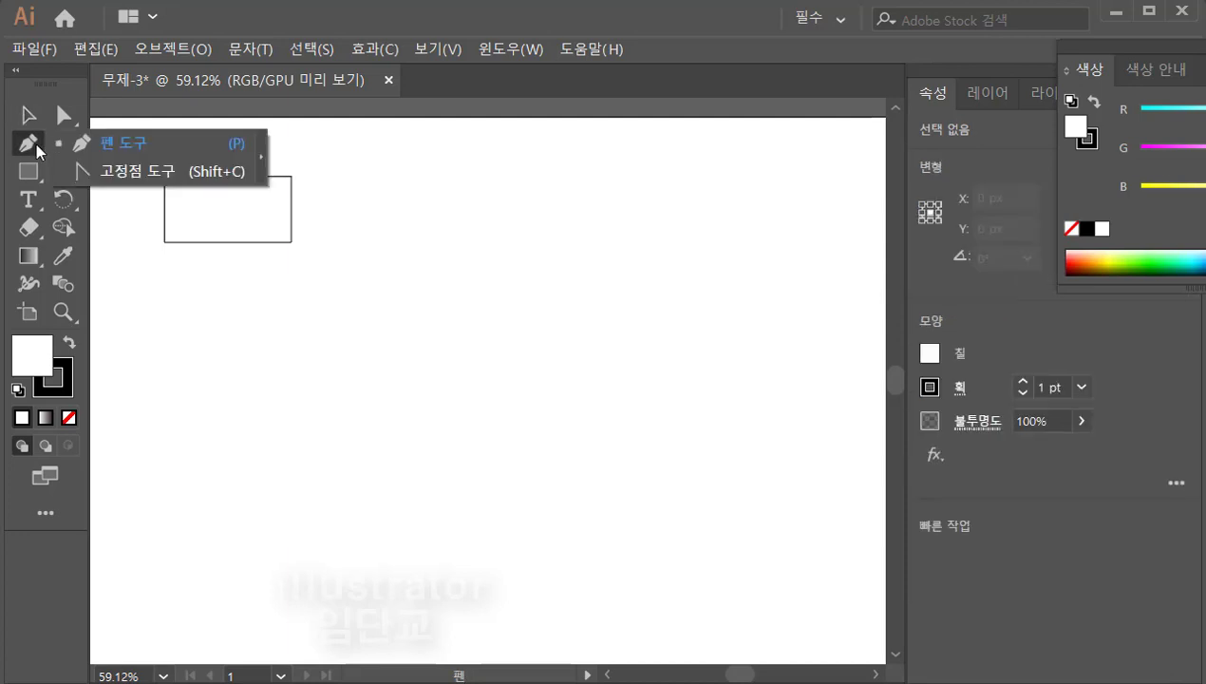
left_click(491, 177)
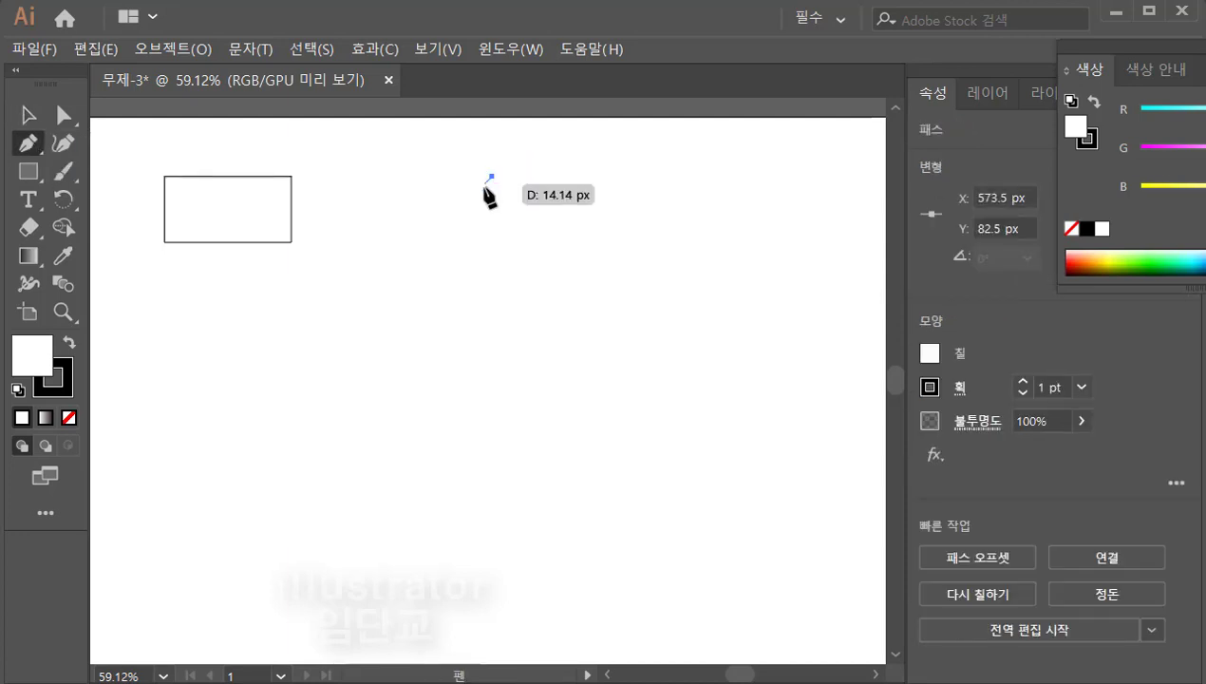
left_click(447, 242)
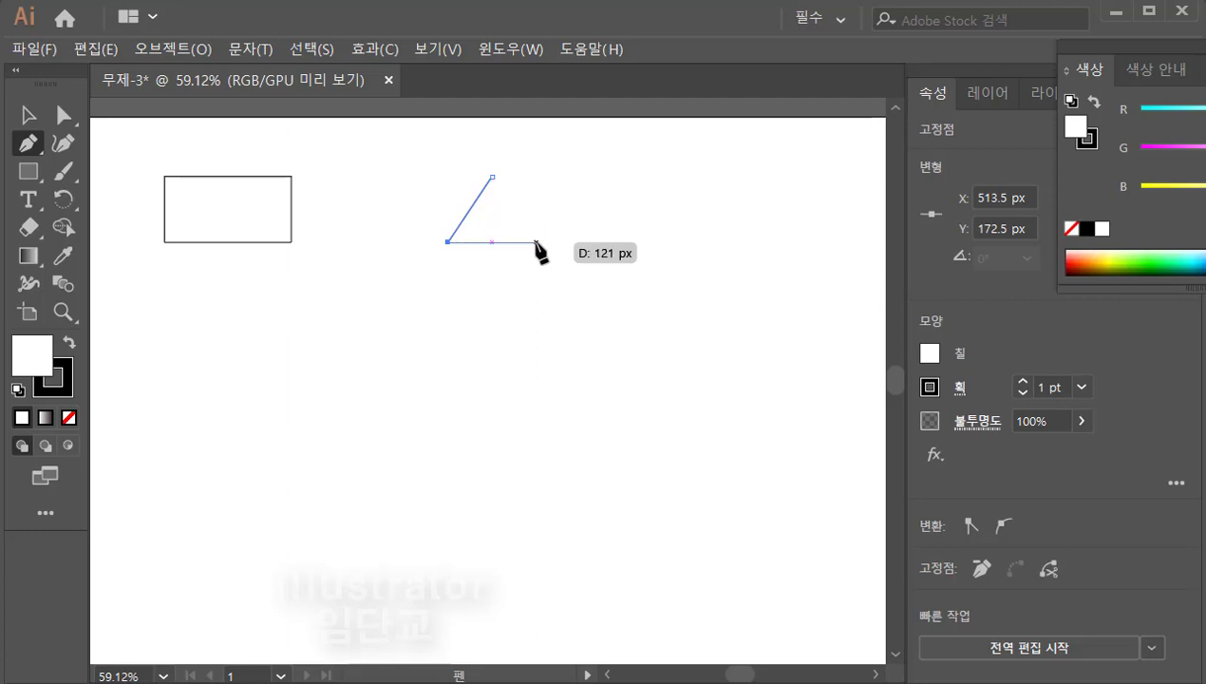
left_click(536, 243)
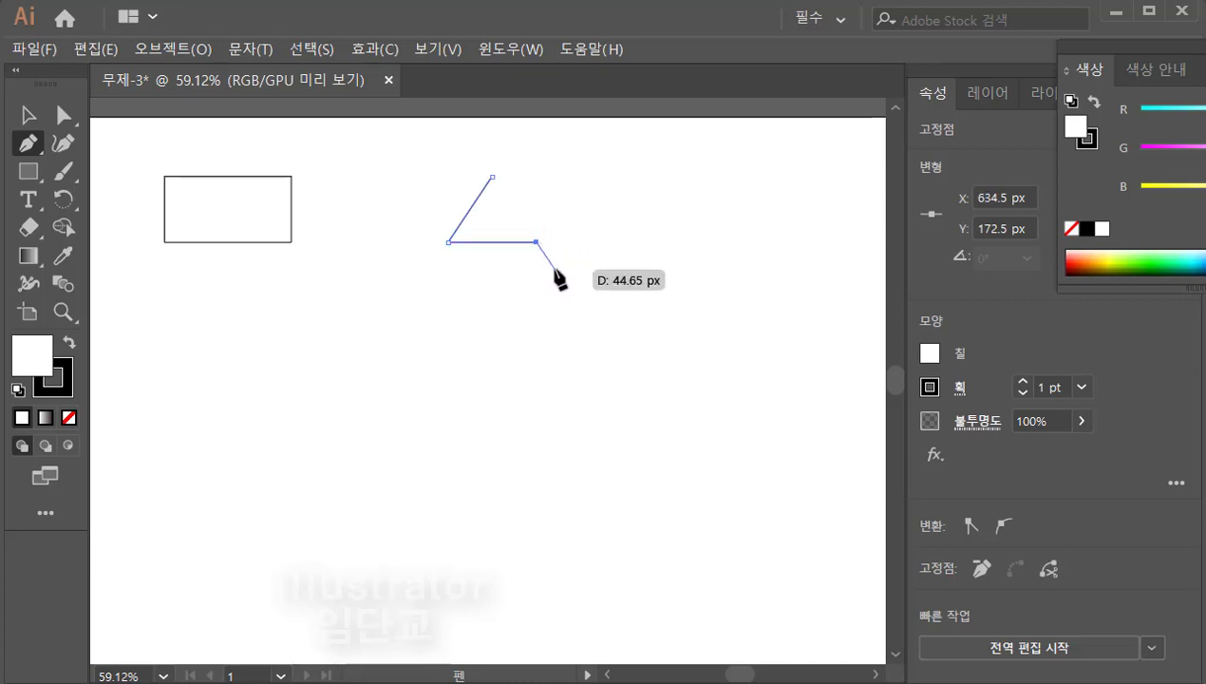
key("ctrl")
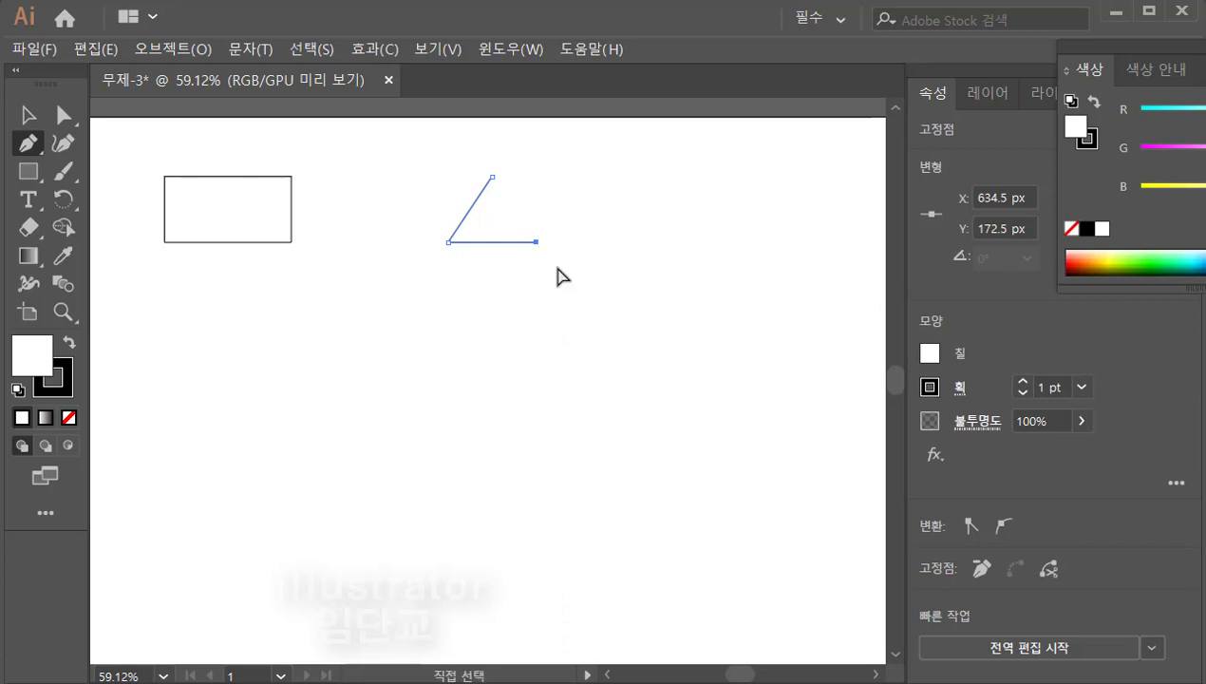
left_click(559, 270, "ctrl")
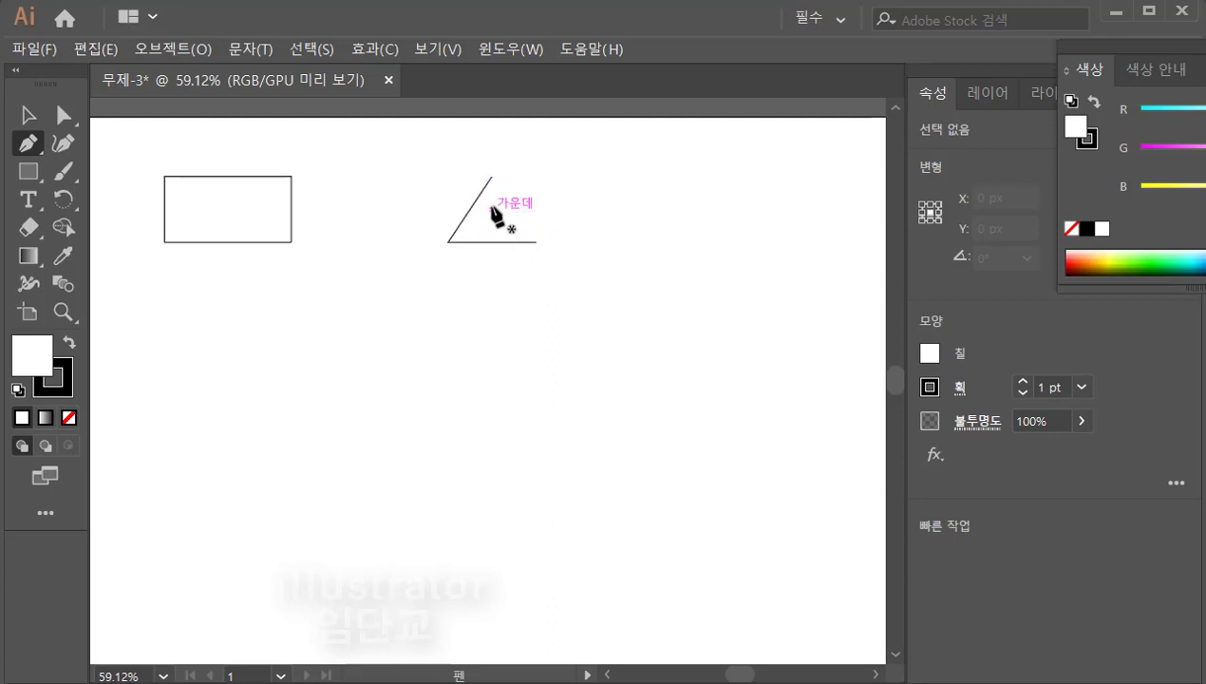
Step: Select the open triangle path, close its right side with Join, and deselect it
left_click(29, 116)
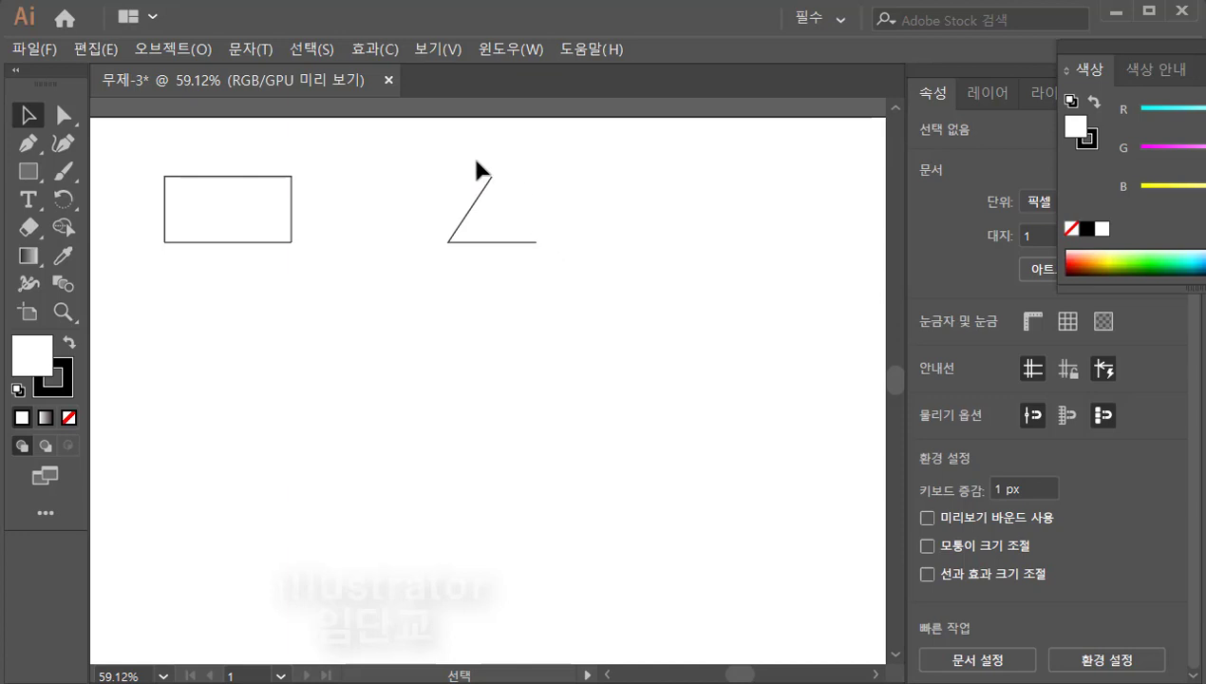
left_click_drag(527, 219, 546, 254)
left_click_drag(545, 255, 547, 255)
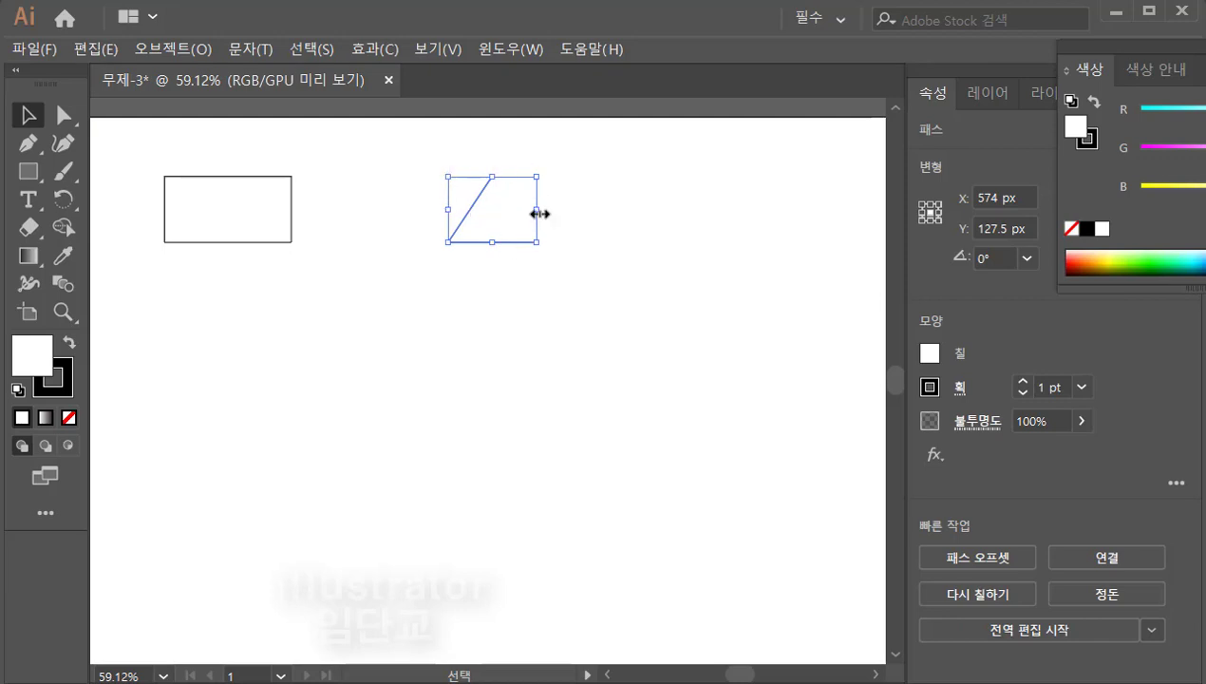
right_click(537, 213)
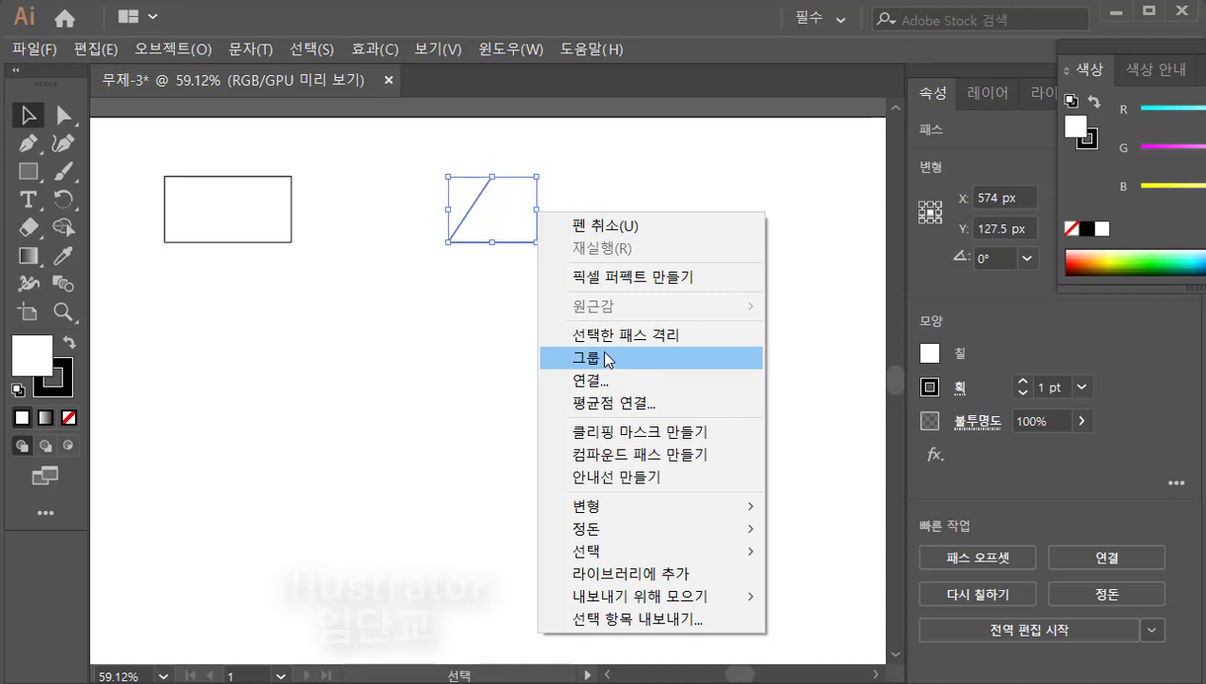
left_click(605, 382)
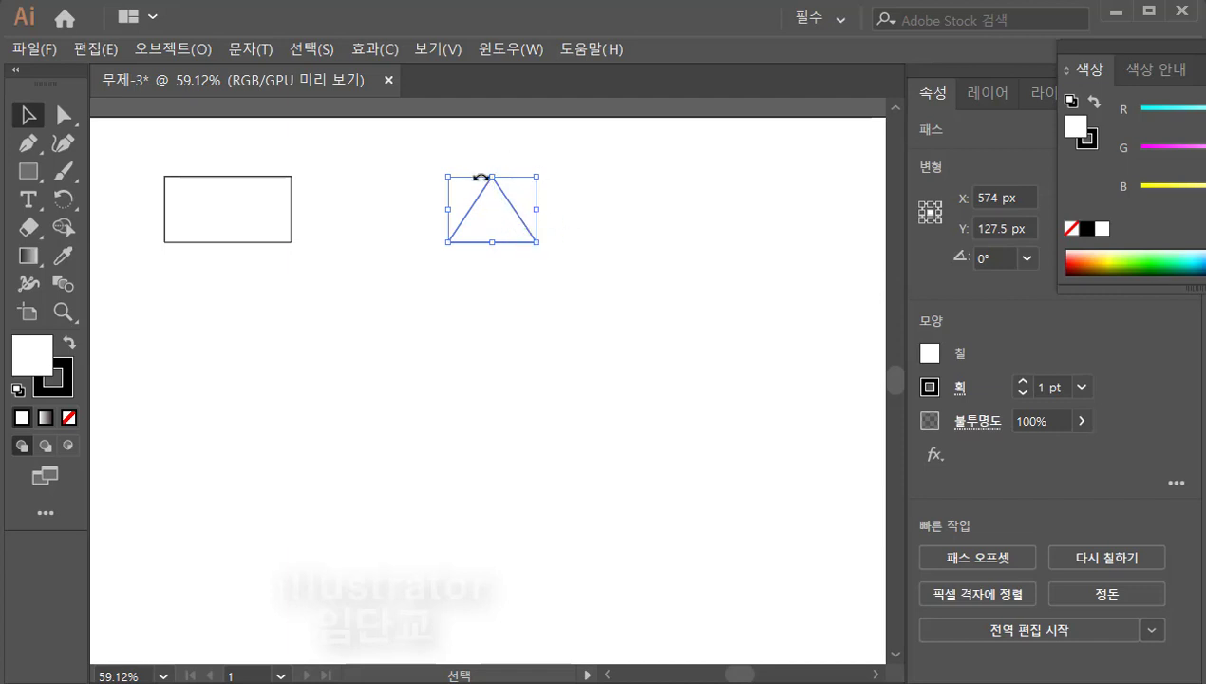
left_click(572, 264)
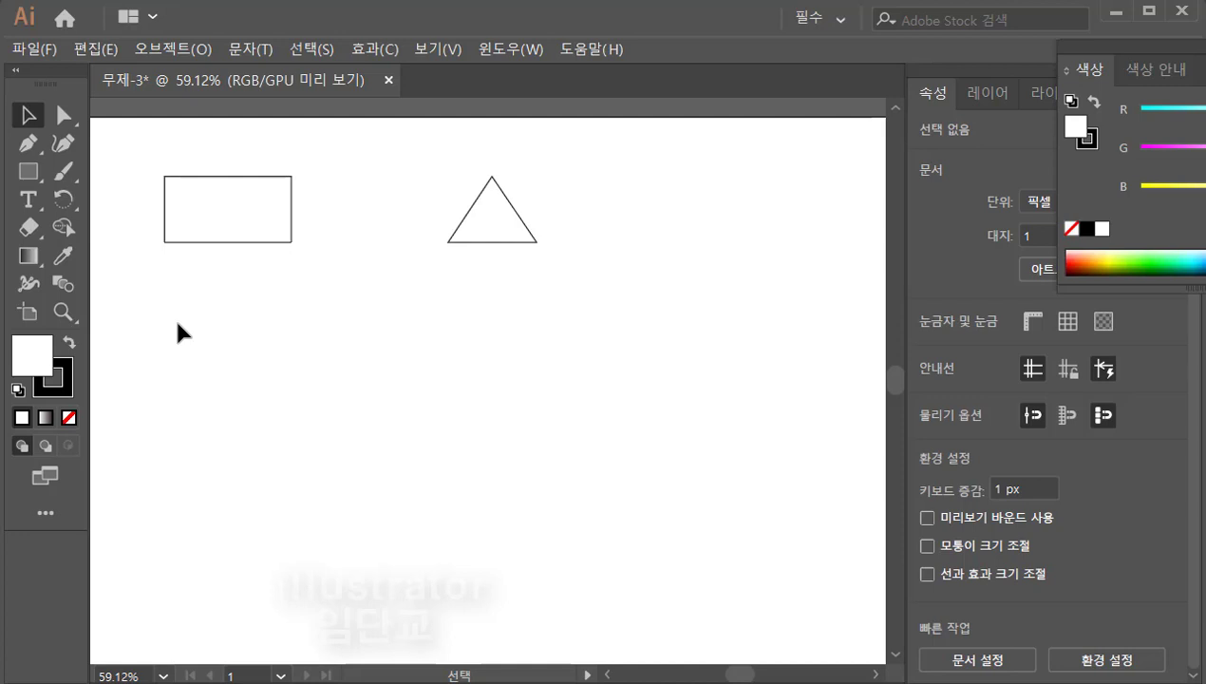
Step: Create a 400 x 200 px rectangle with the Rectangle tool below the two small shapes, and deselect it
left_click(27, 174)
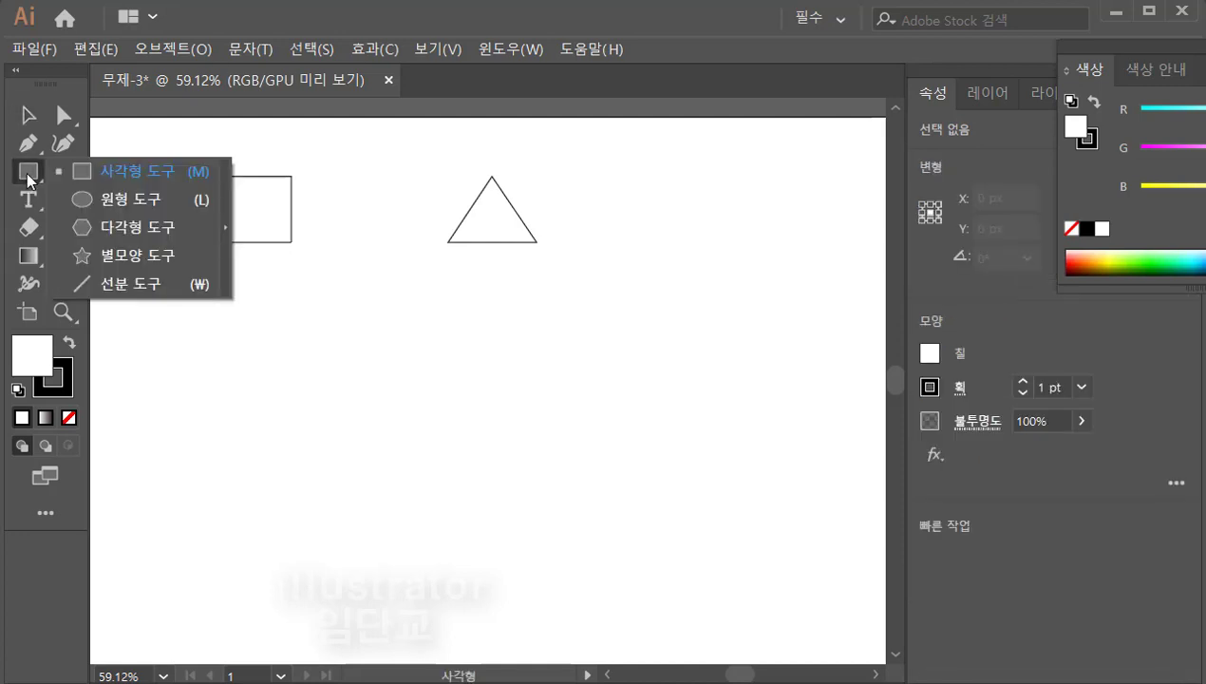
left_click(116, 173)
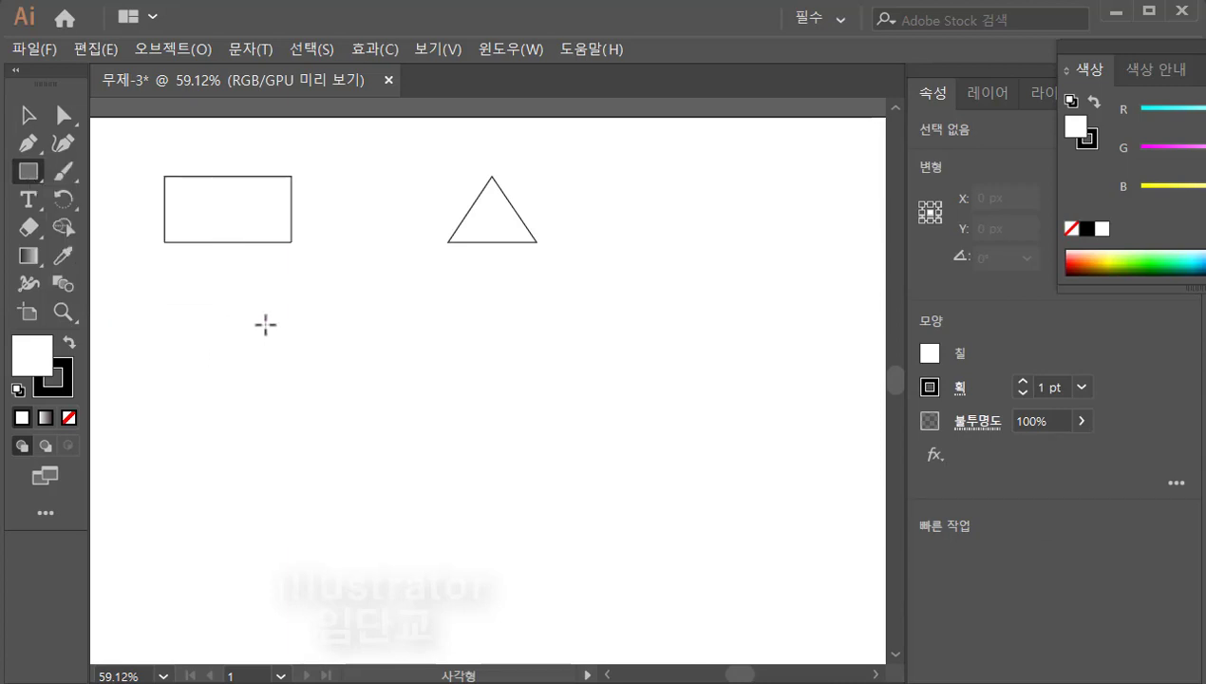
left_click(285, 382)
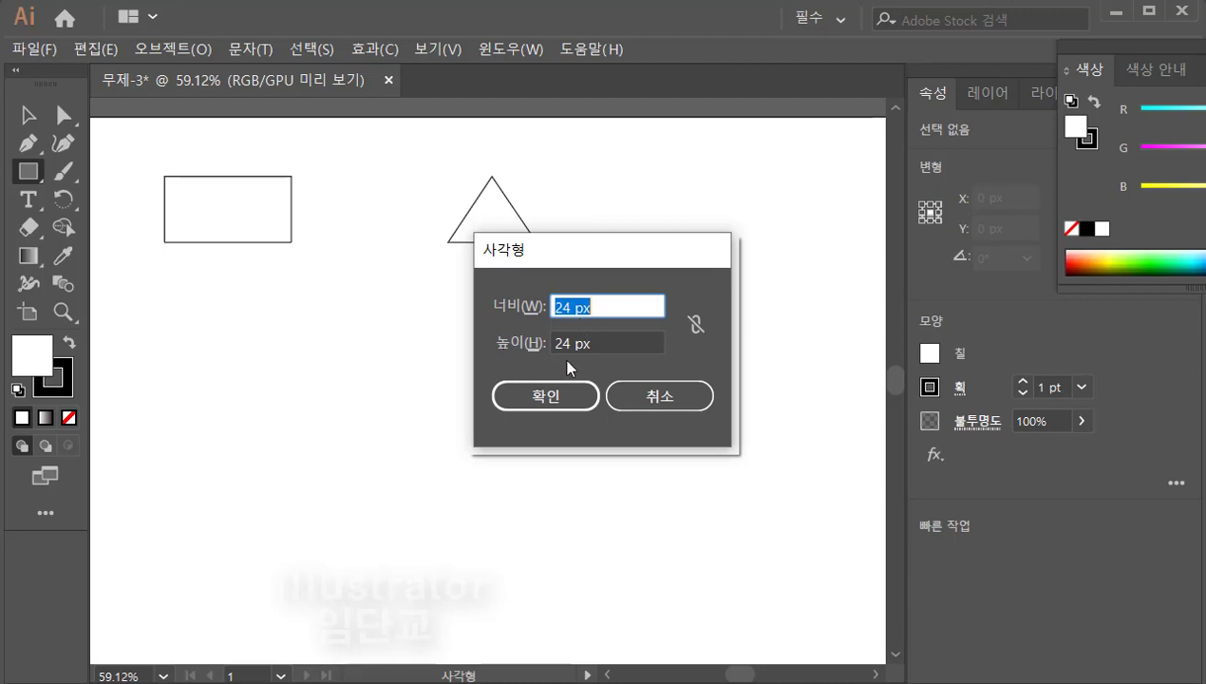
left_click_drag(573, 306, 541, 309)
type("400")
left_click_drag(572, 343, 548, 339)
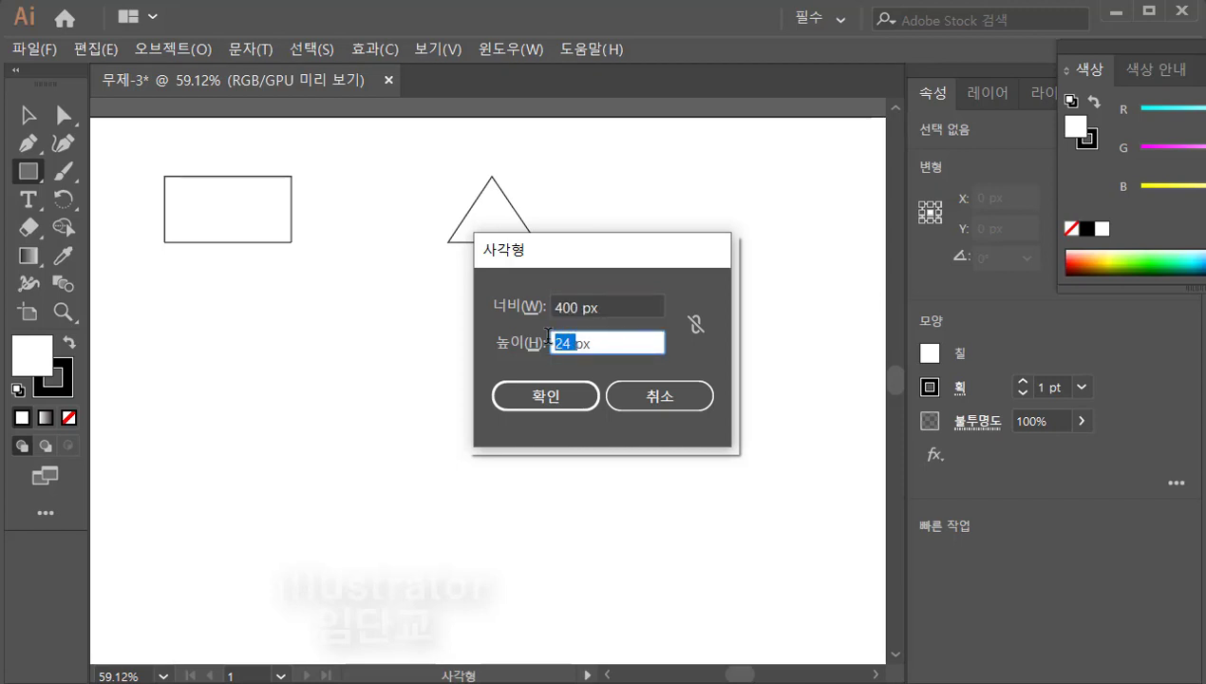
type("200")
left_click(546, 396)
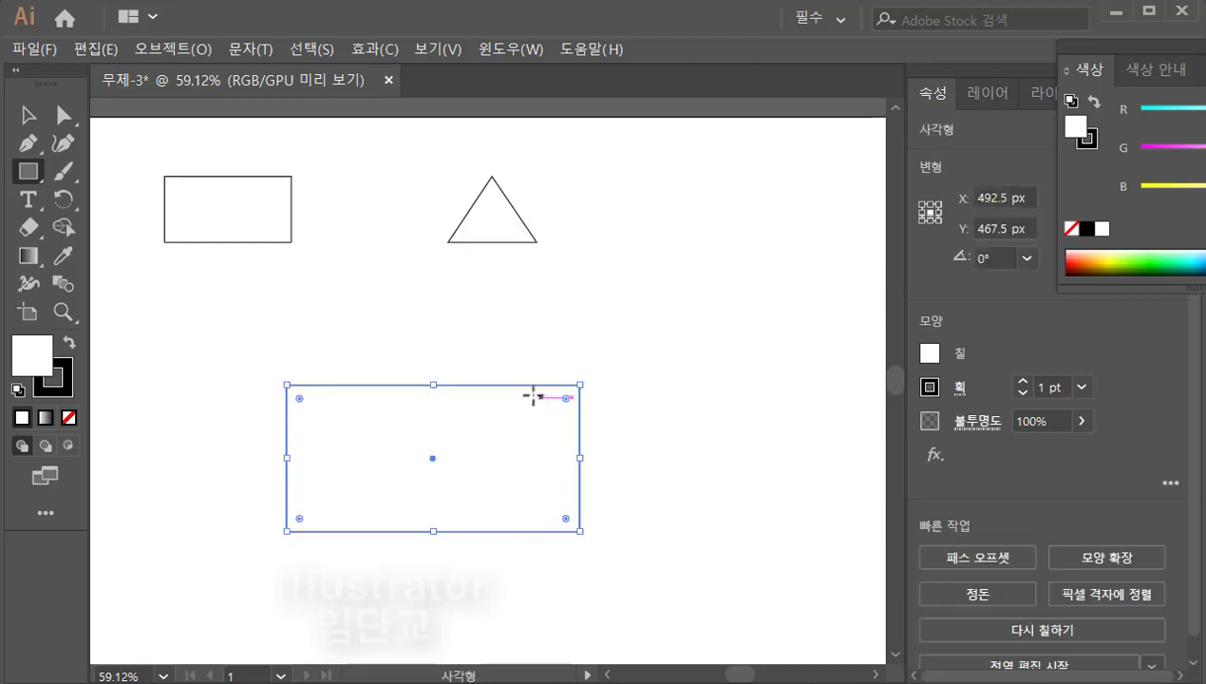
left_click(26, 116)
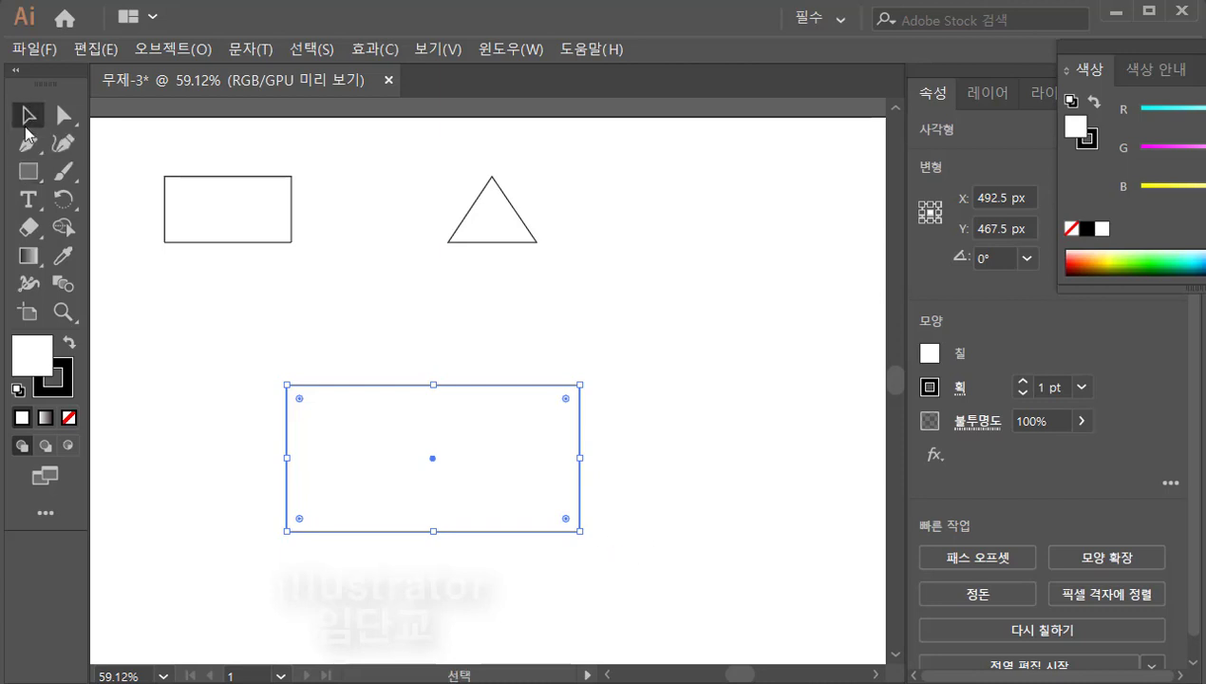
left_click(363, 568)
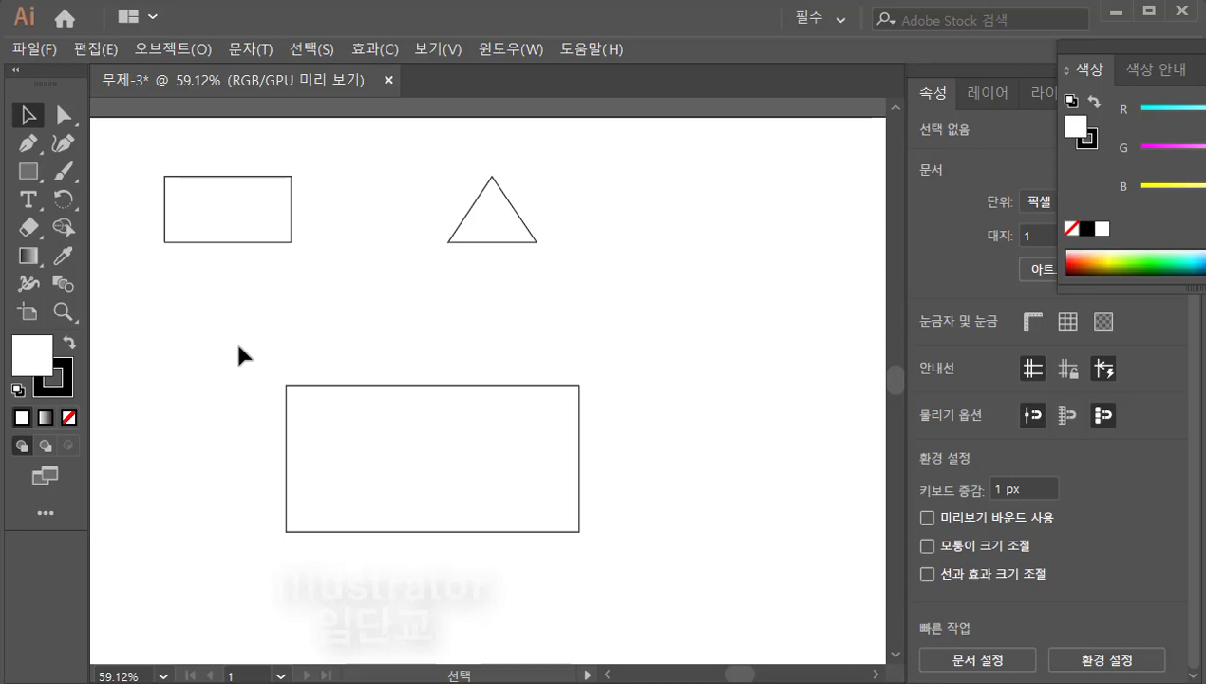
Step: Move the large rectangle below the small rectangle, shrink it to about 236 x 154 px, and deselect it
left_click_drag(239, 346, 591, 549)
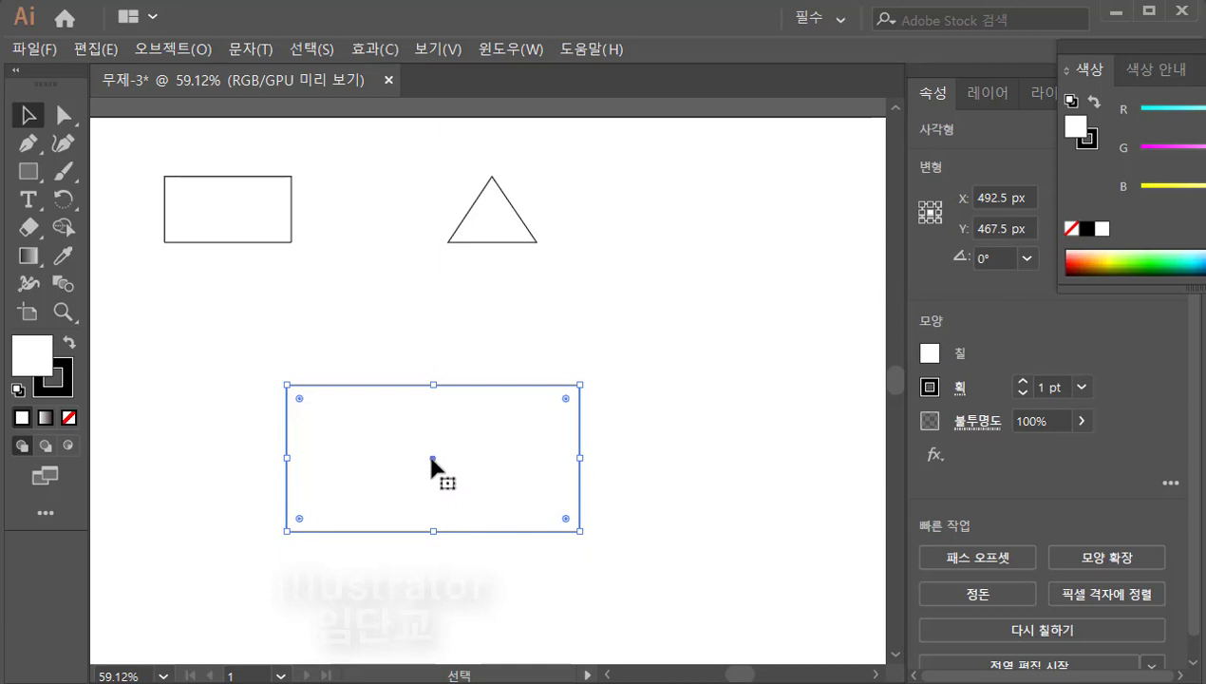
left_click_drag(430, 463, 290, 379)
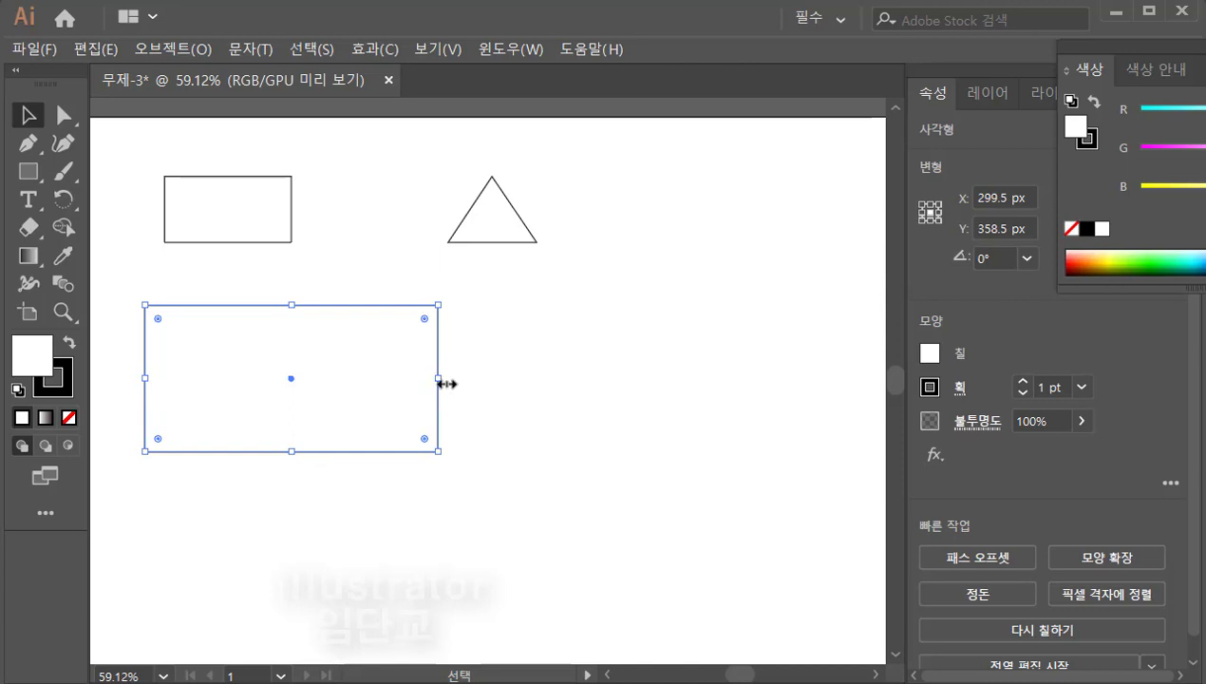
left_click_drag(442, 381, 343, 369)
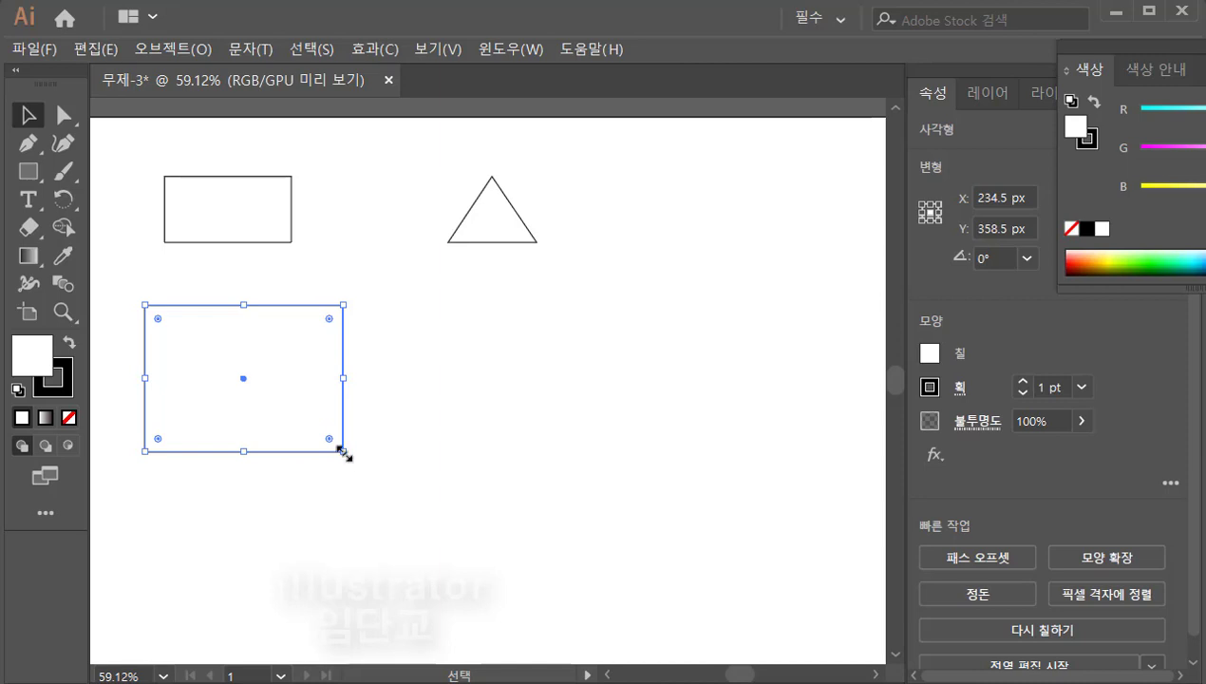
left_click_drag(340, 449, 315, 418)
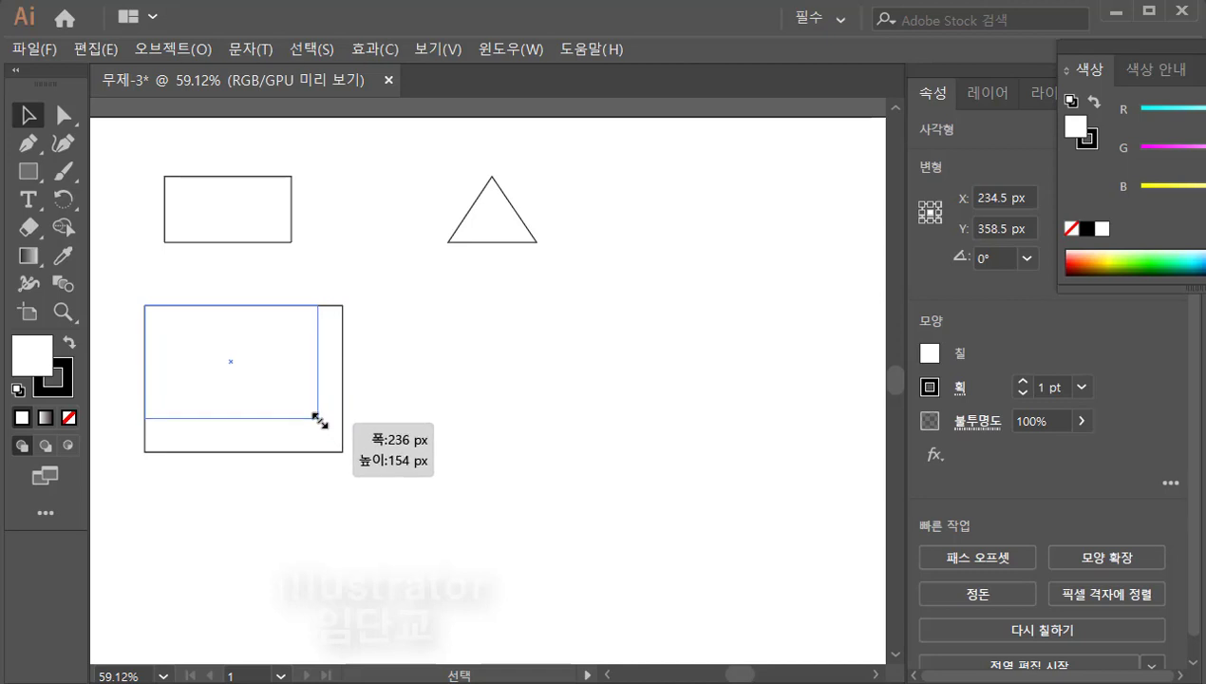
left_click_drag(319, 420, 319, 419)
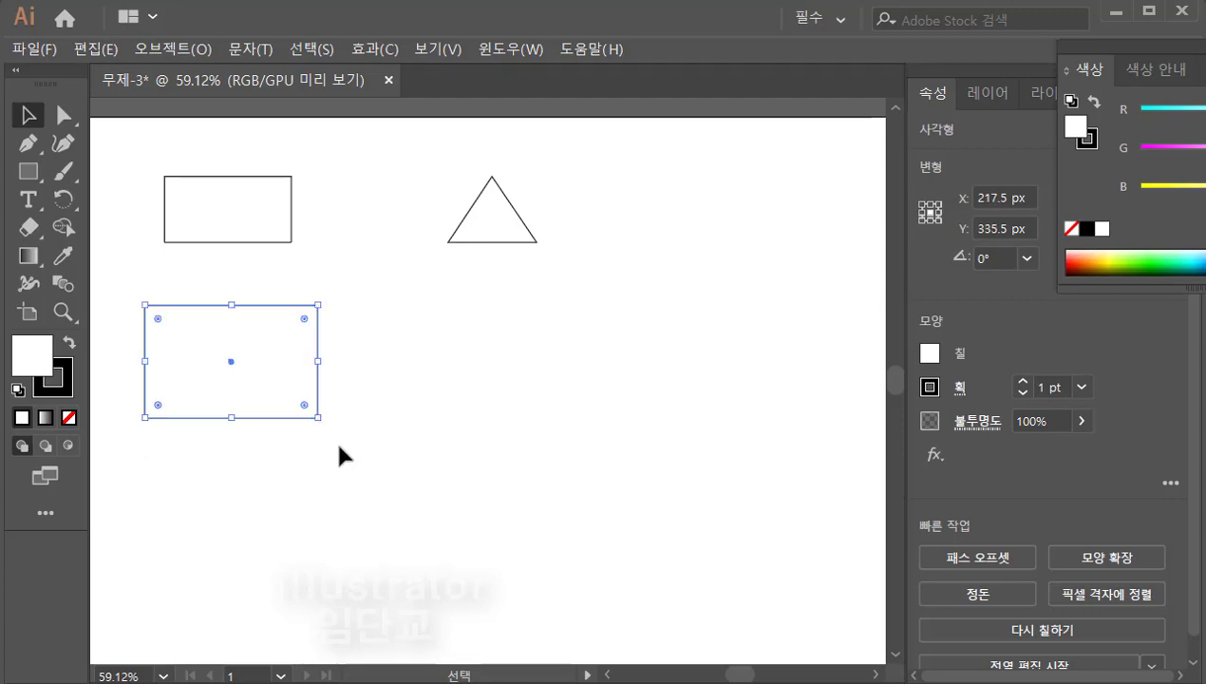
left_click(290, 450)
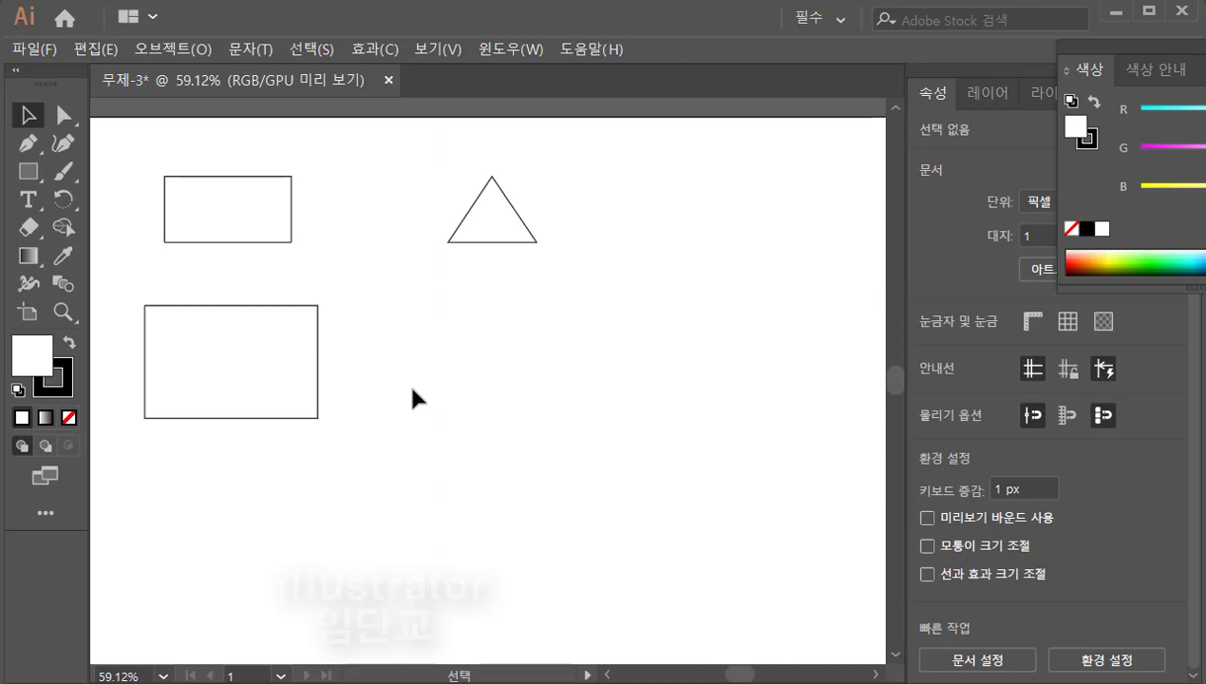
Step: Create a 300 x 150 px rectangle with the Rectangle tool in the empty area below the triangle
left_click(30, 175)
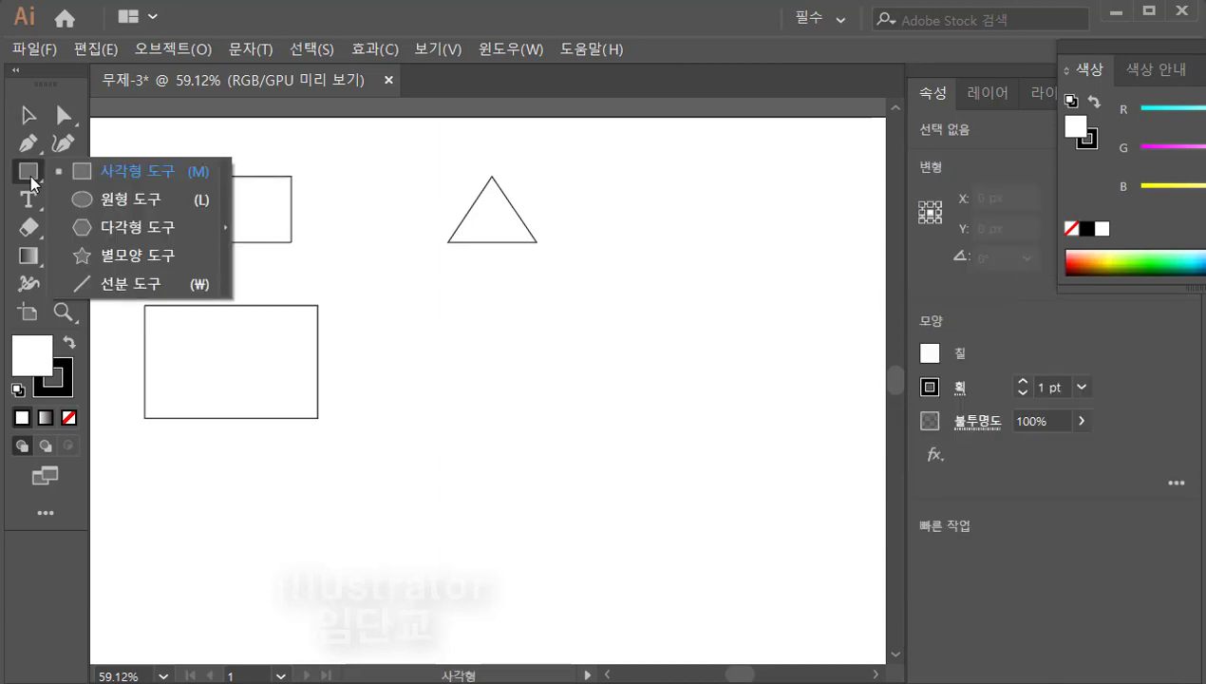
left_click(118, 178)
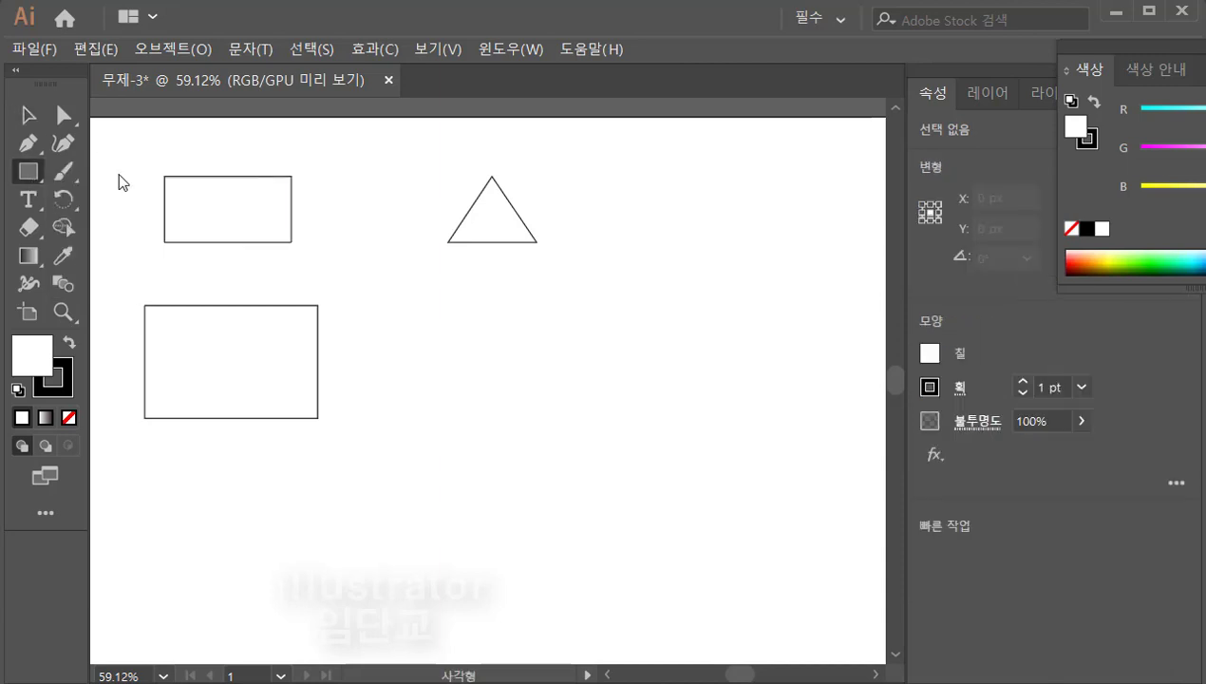
left_click(429, 381)
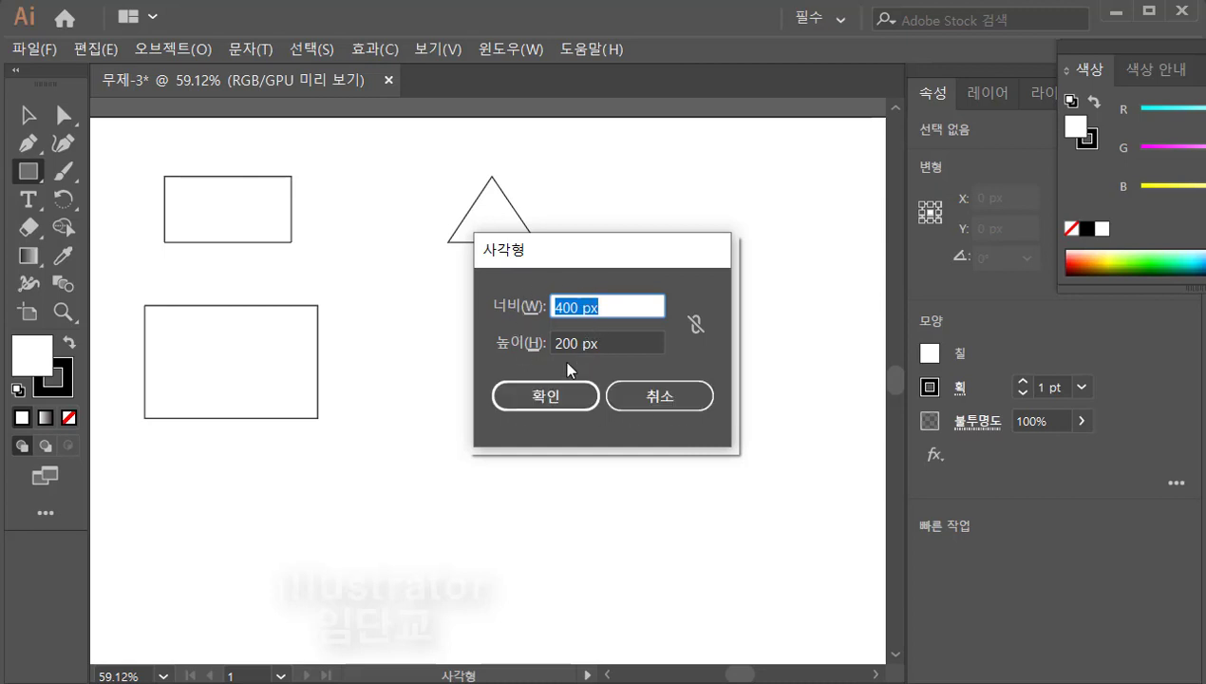
left_click(563, 306)
key("BackSpace")
type("3")
left_click(561, 342)
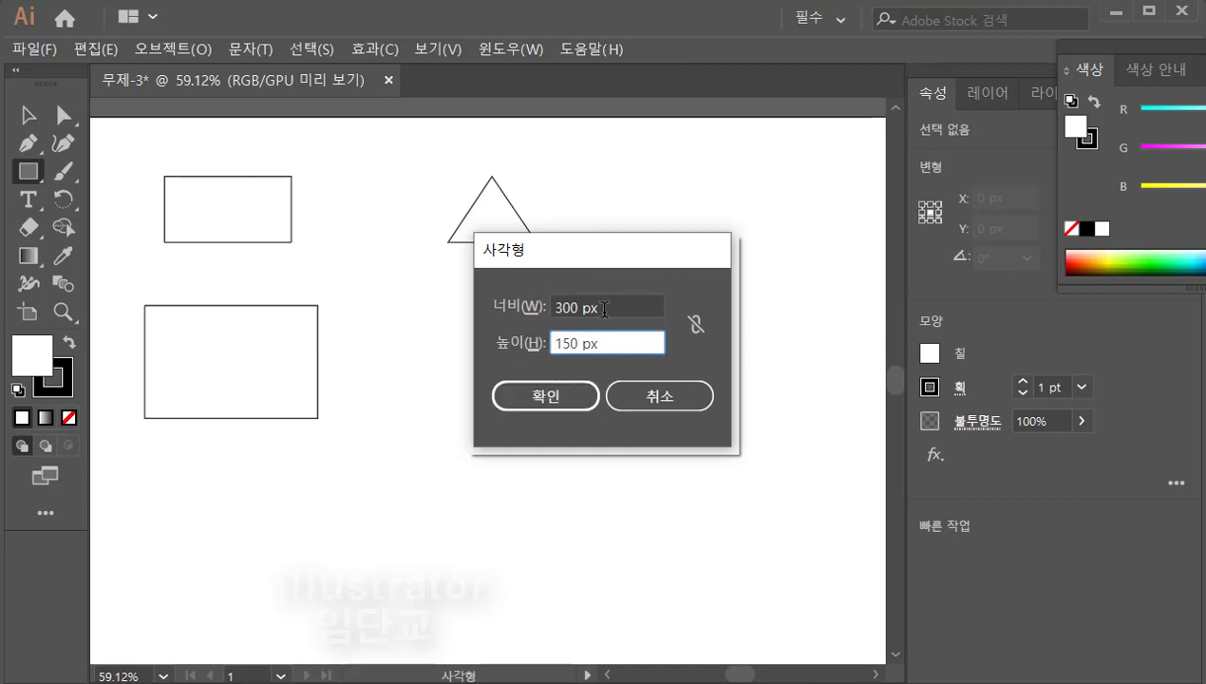
left_click(547, 396)
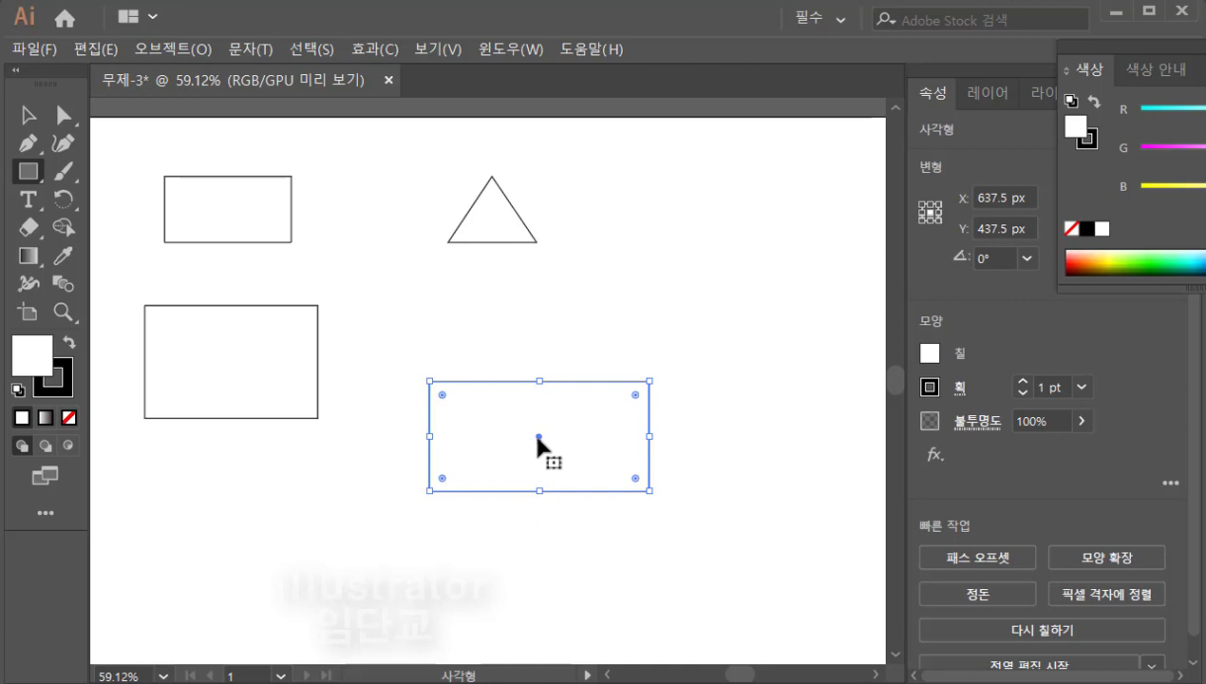
Step: Move the 300 x 150 px rectangle beside the resized rectangle, level with it, and deselect it
left_click_drag(537, 437, 501, 363)
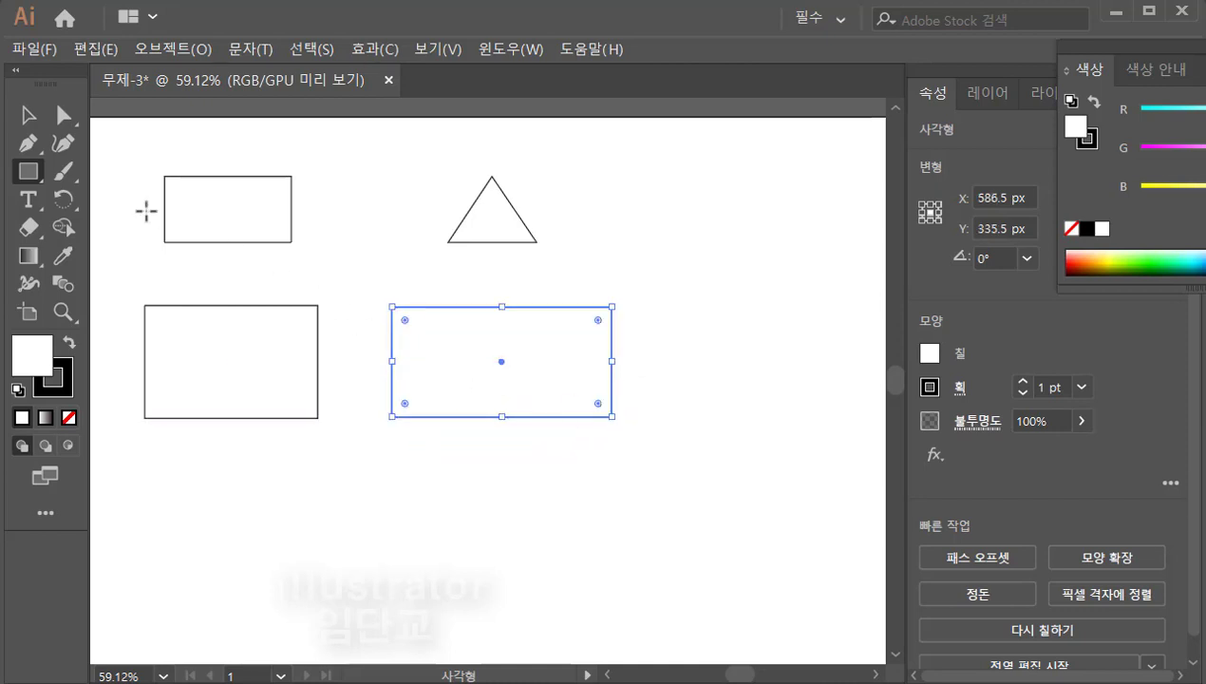
left_click(27, 116)
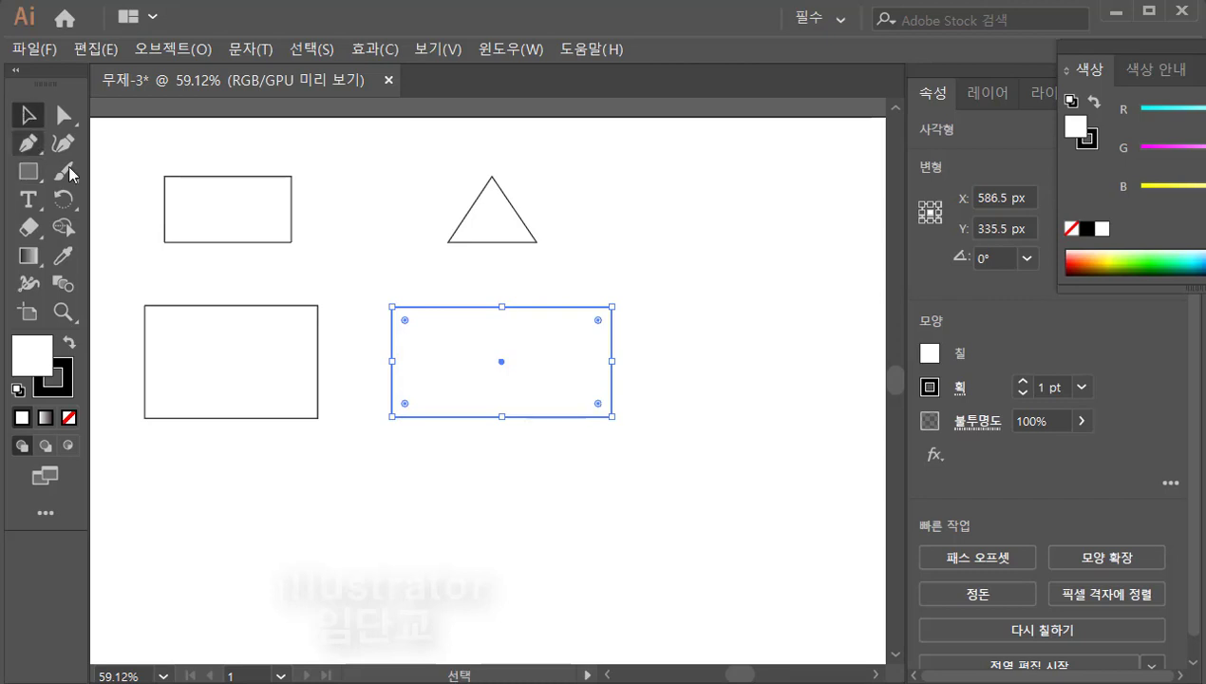
left_click(595, 444)
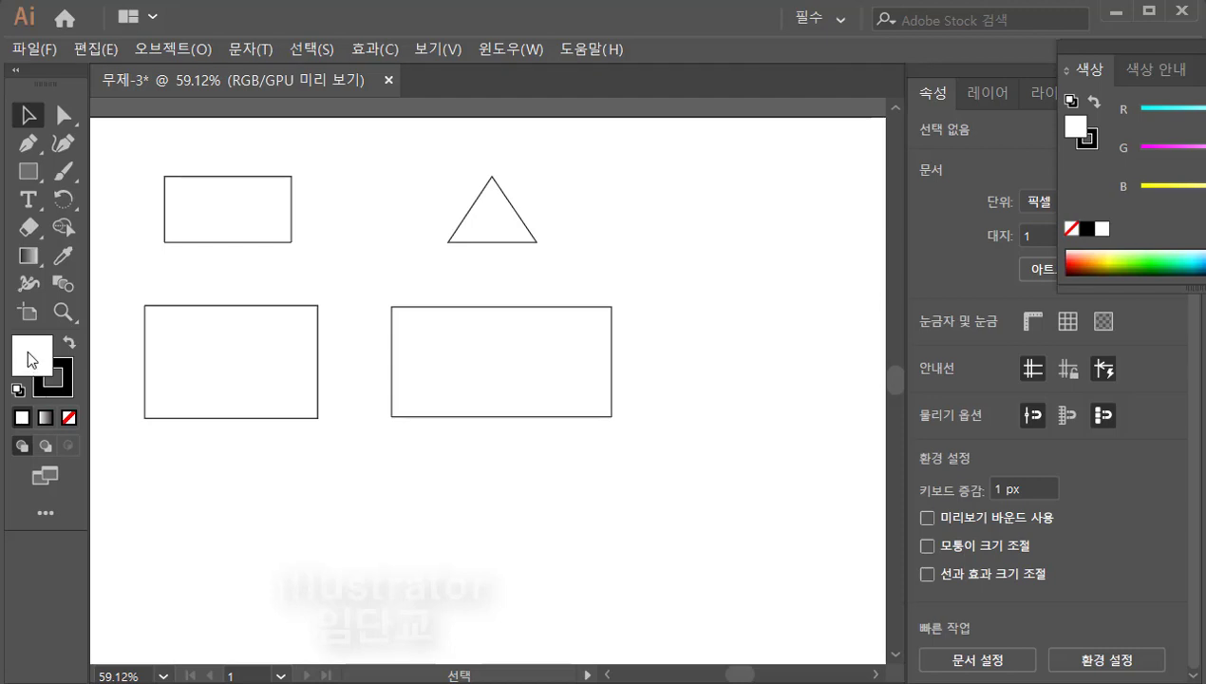
Step: Set the fill to None and draw a vertical line about 44 px long with the Pen tool inside the 300 x 150 px rectangle, left of its center
left_click(69, 419)
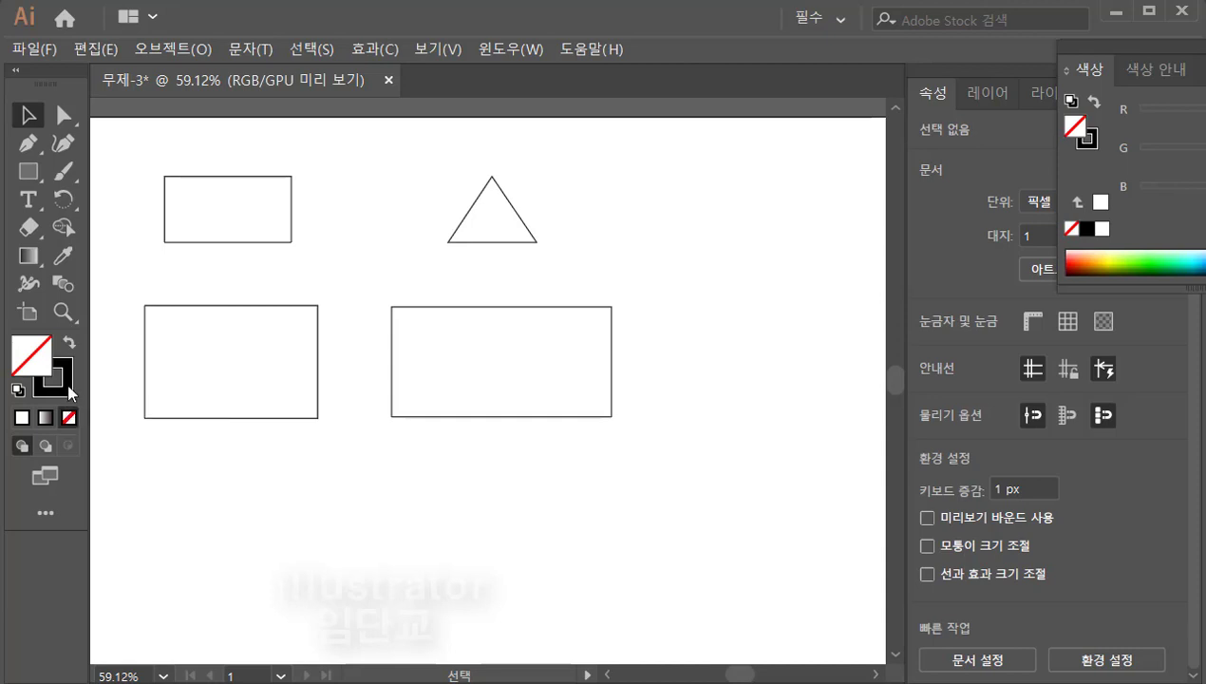
left_click(68, 391)
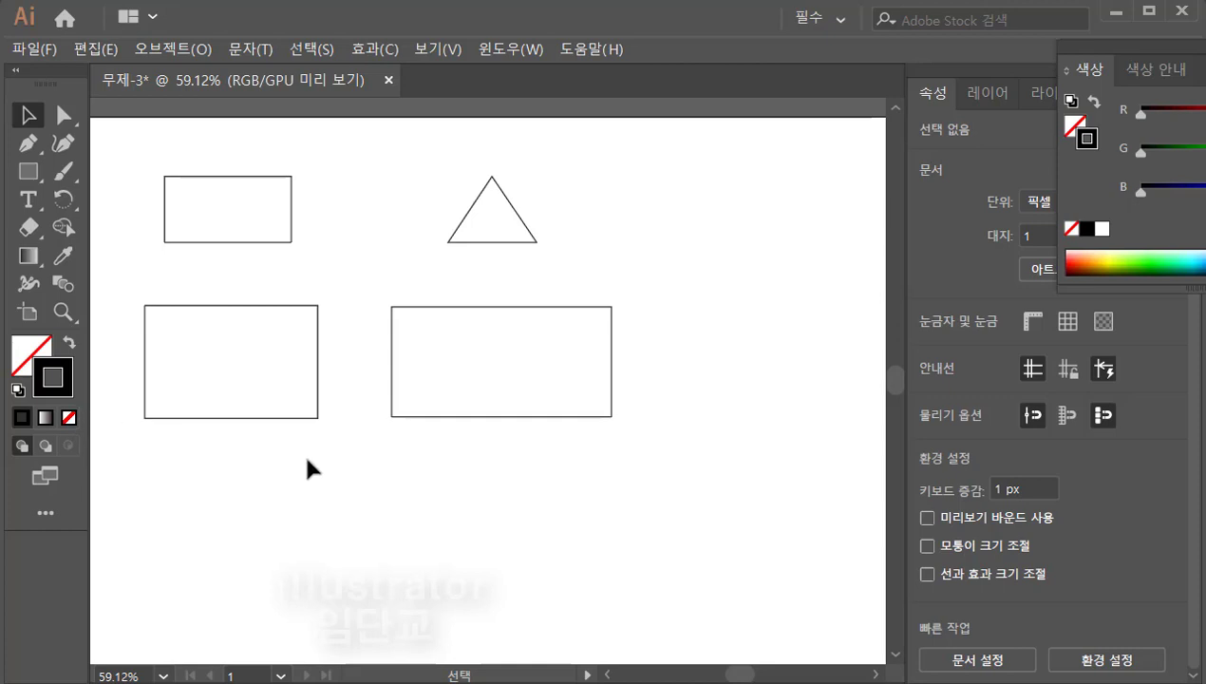
left_click(27, 145)
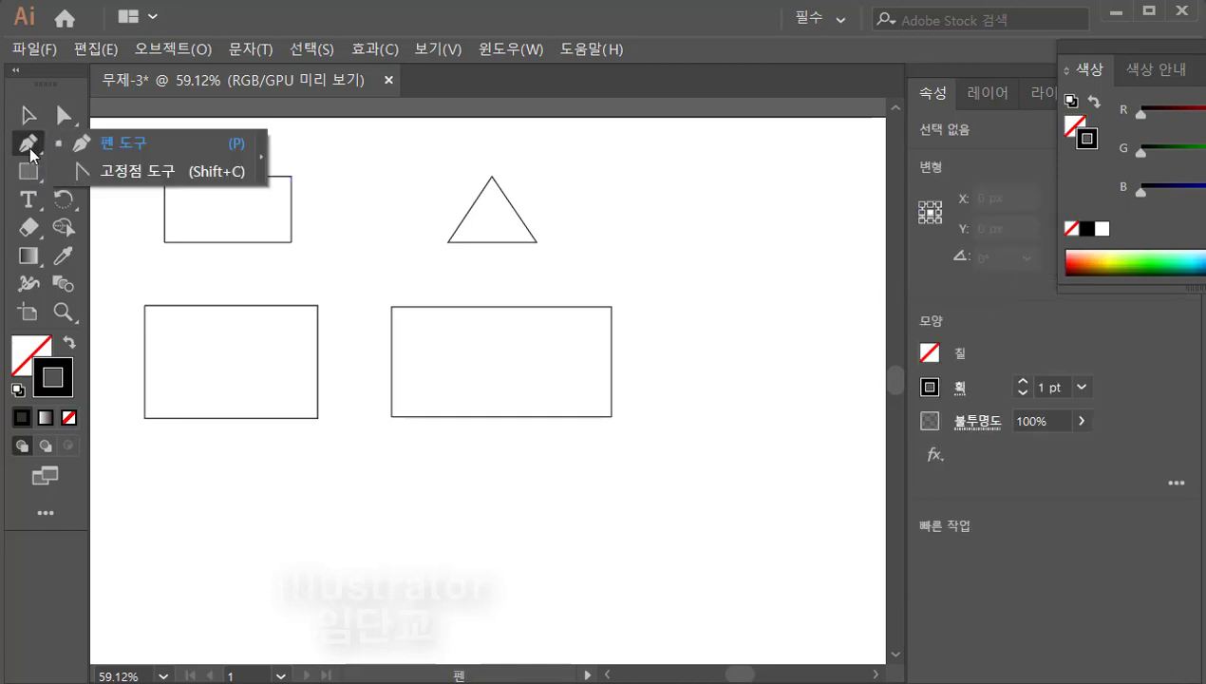
left_click(107, 148)
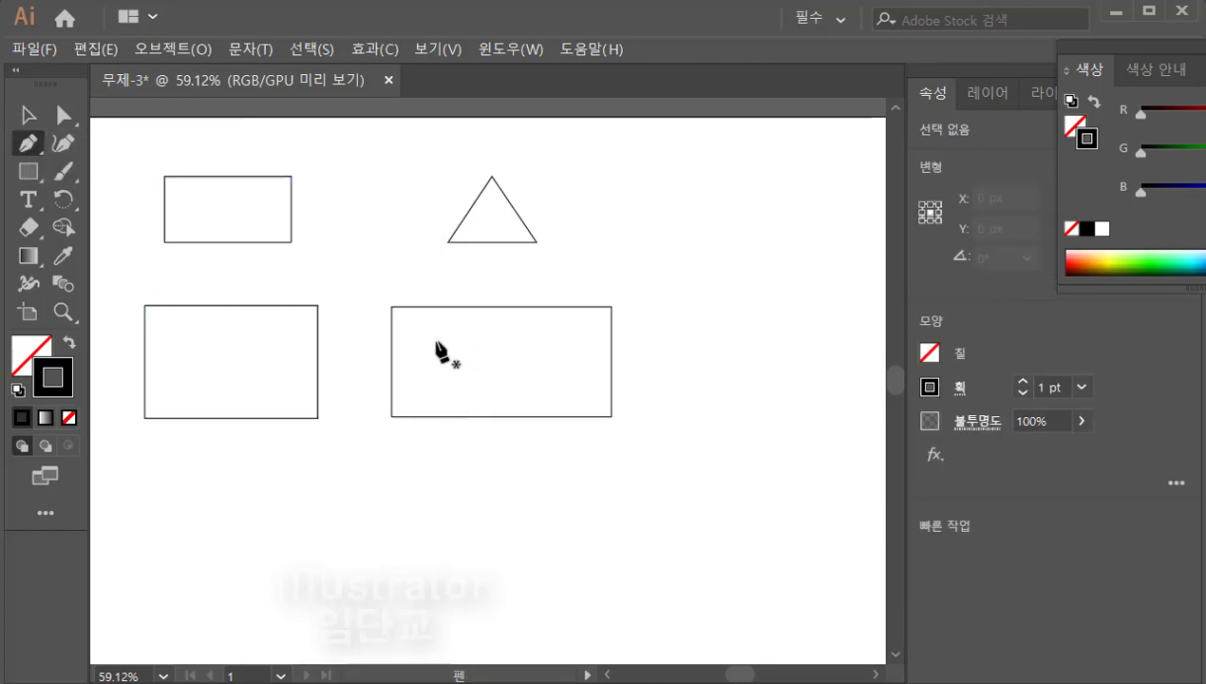
left_click(433, 328)
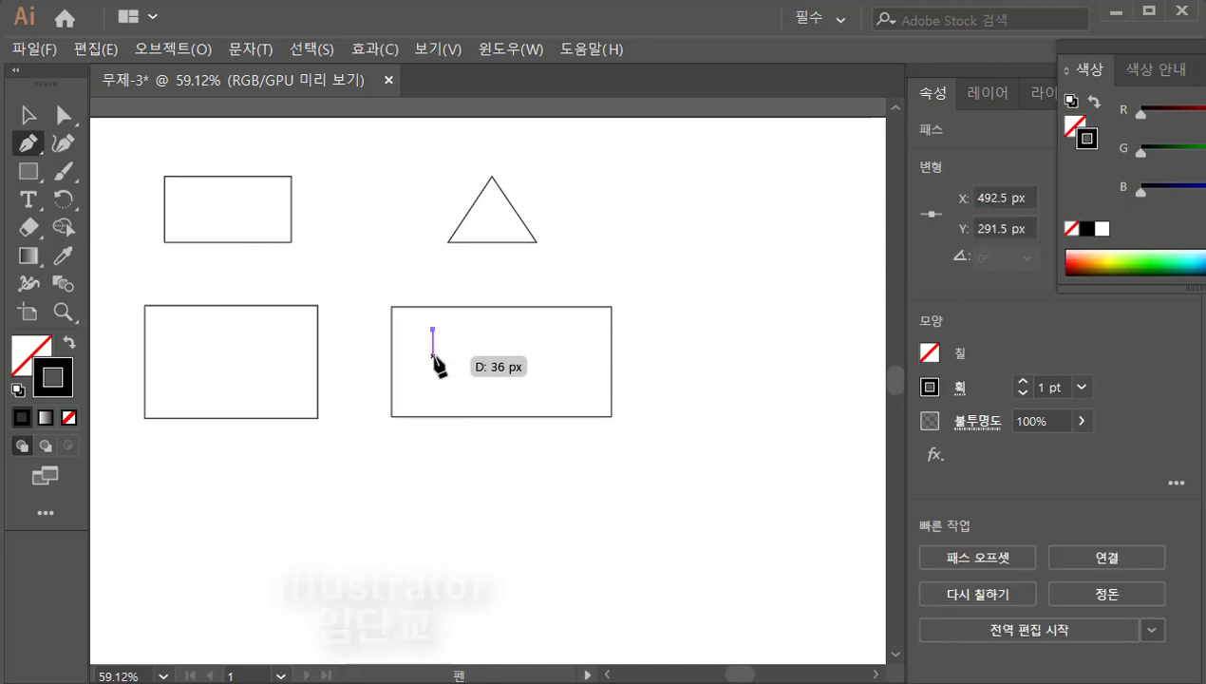
left_click(433, 361)
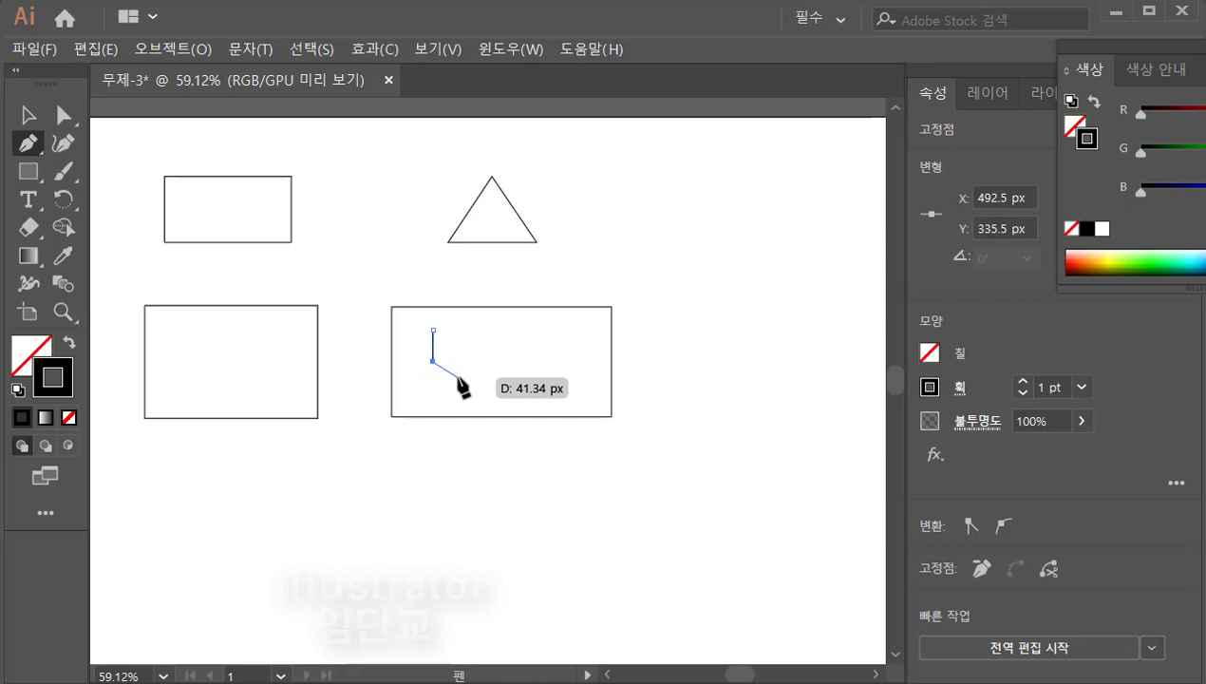
key("ctrl")
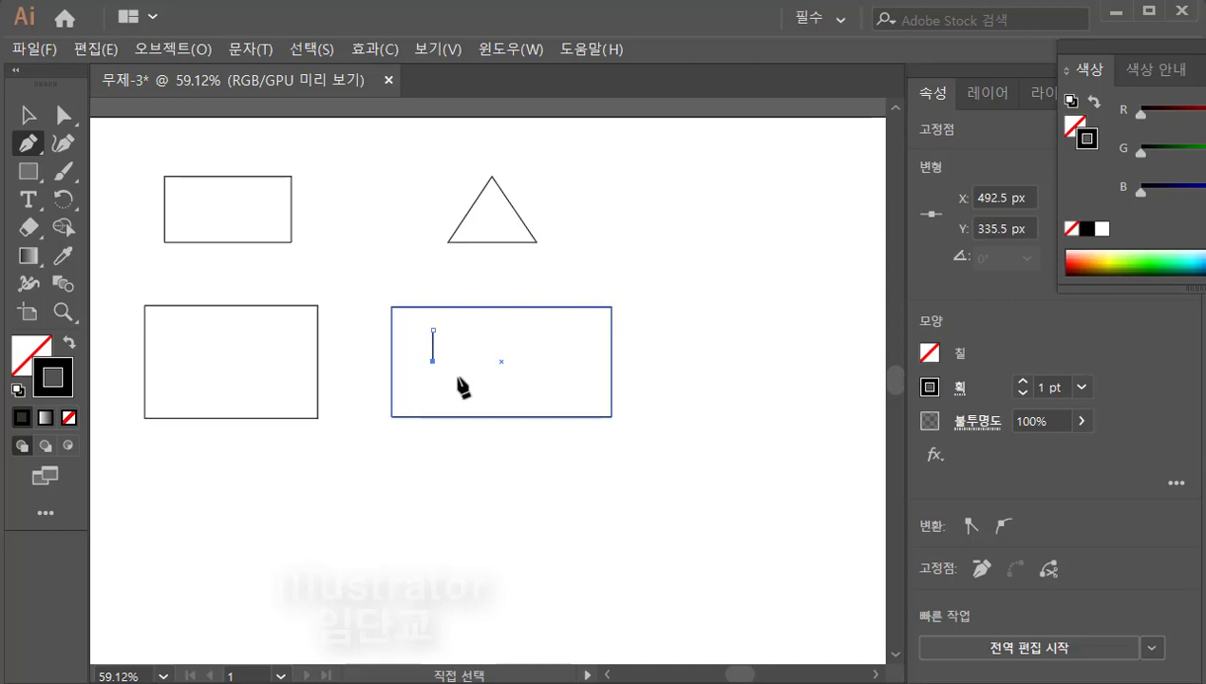
left_click(460, 387, "ctrl")
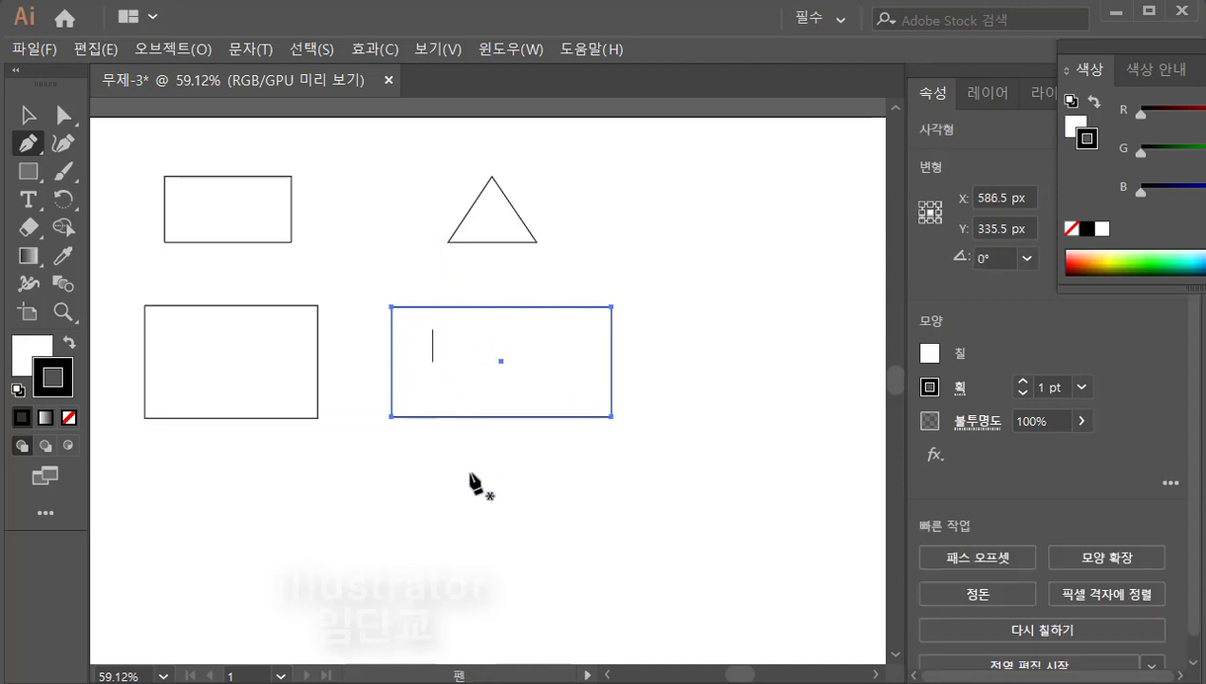
Step: Copy the short vertical line 94 px to the right, onto the rectangle's vertical center line, and deselect the copy
left_click(27, 115)
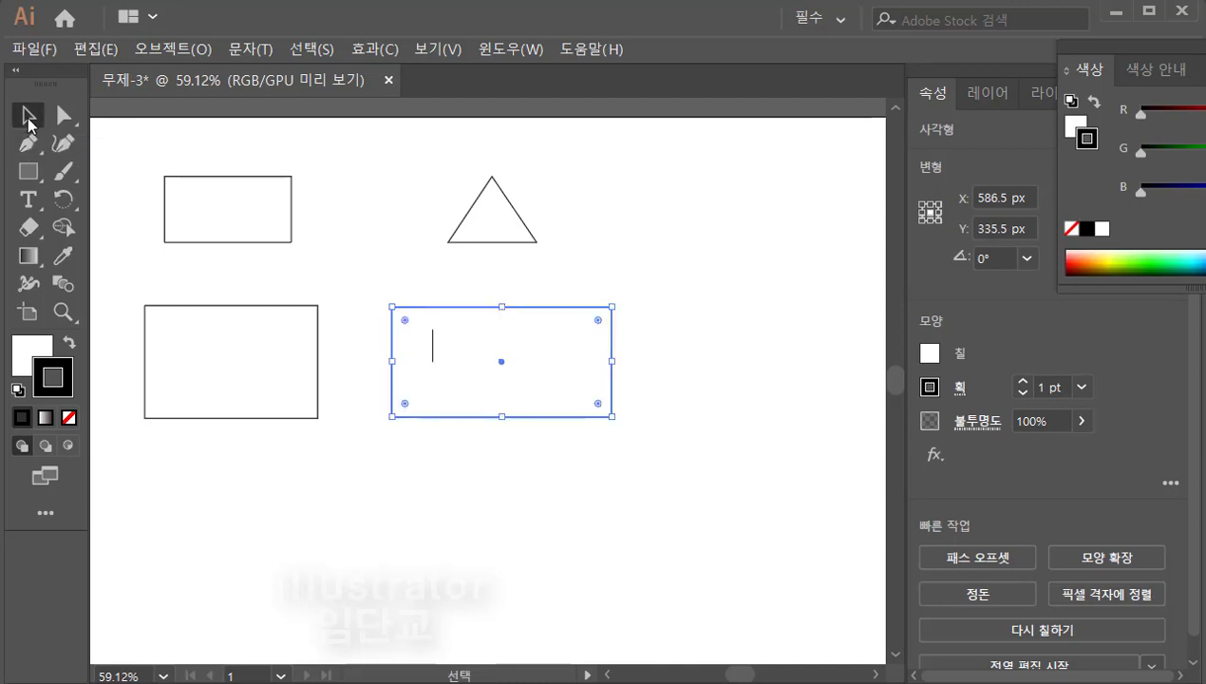
left_click(433, 352)
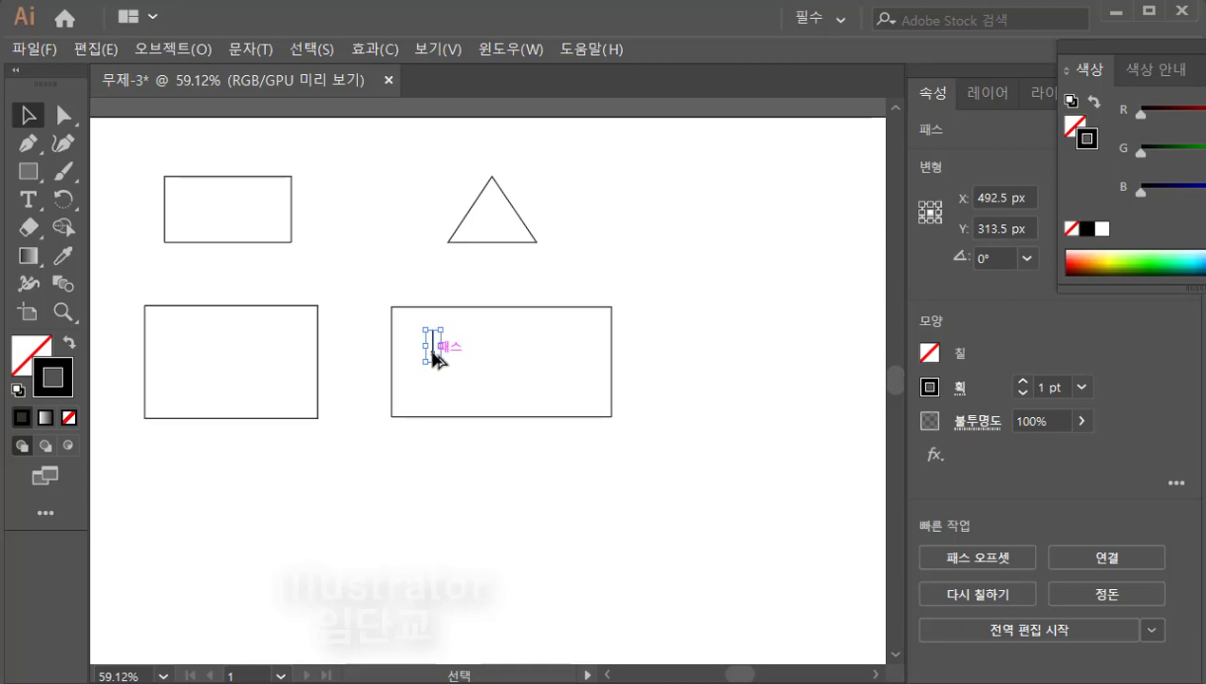
left_click_drag(434, 358, 503, 361)
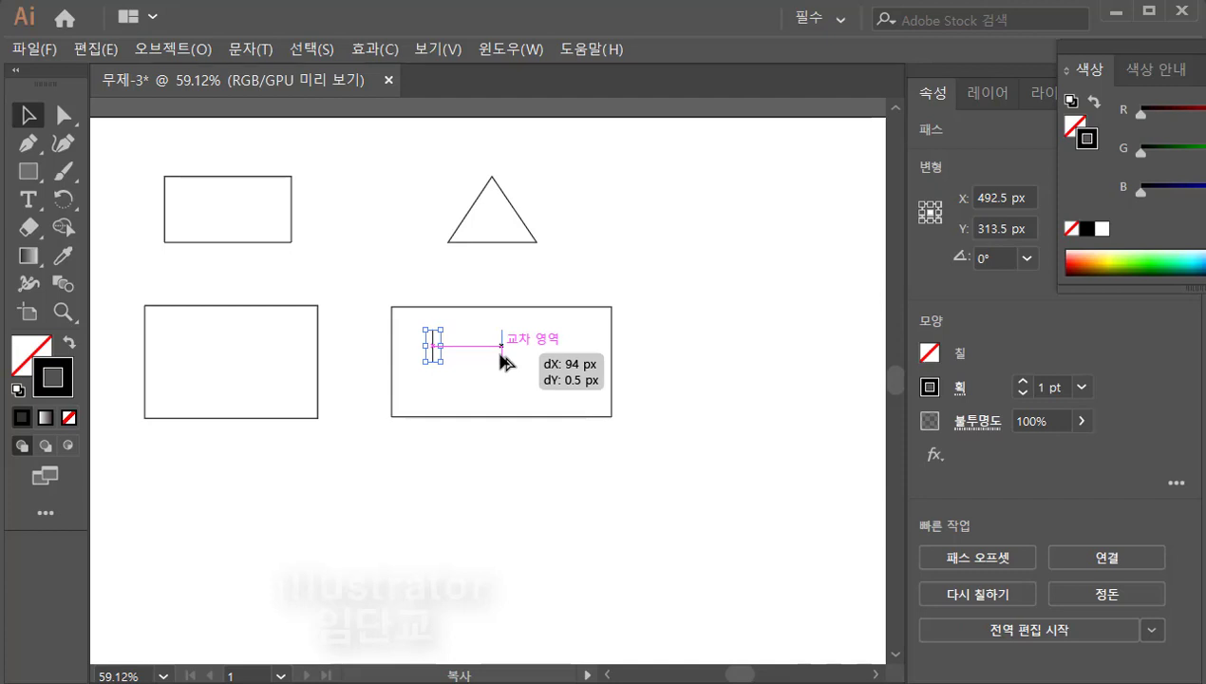
left_click_drag(504, 361, 501, 361)
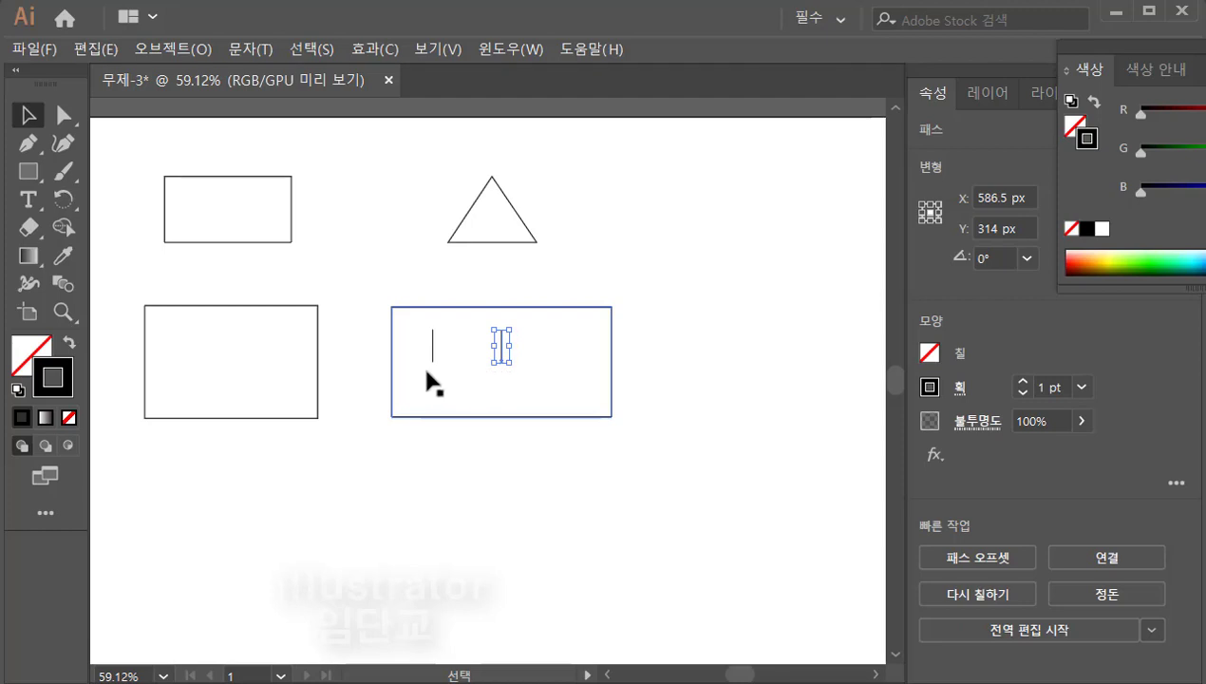
left_click(27, 115)
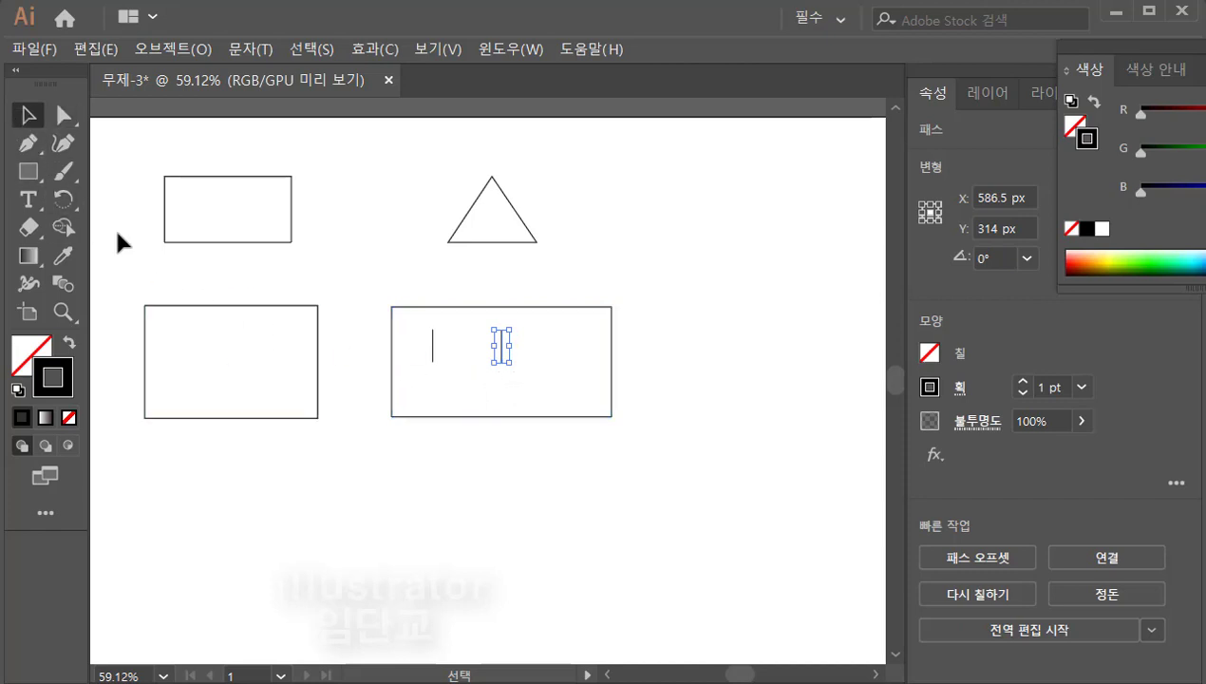
left_click(526, 443)
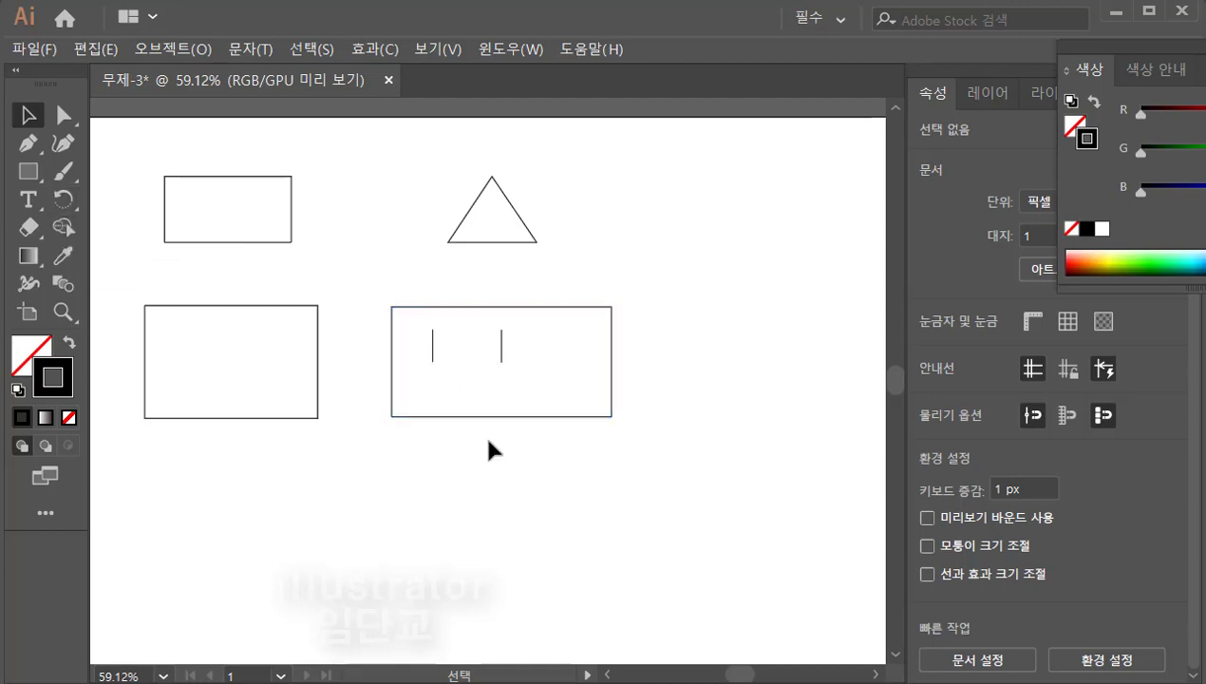
Step: Start a Pen tool path directly below the left vertical line and nudge its first anchor point up 5 px
left_click(31, 145)
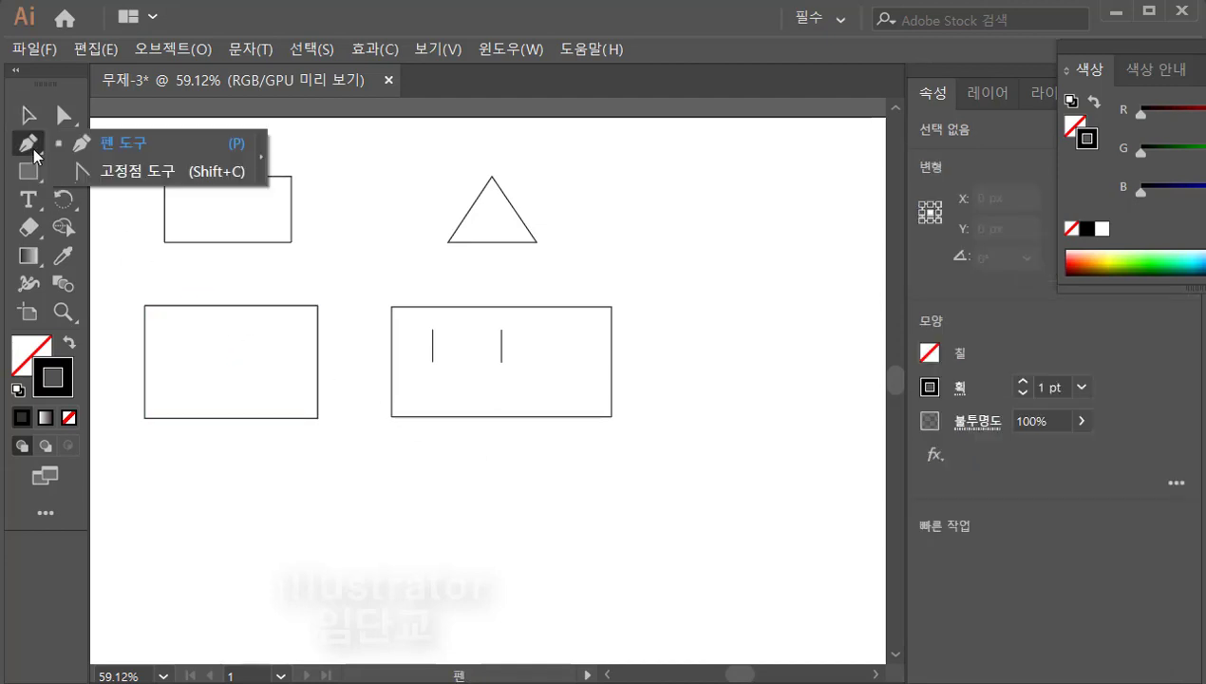
left_click(127, 152)
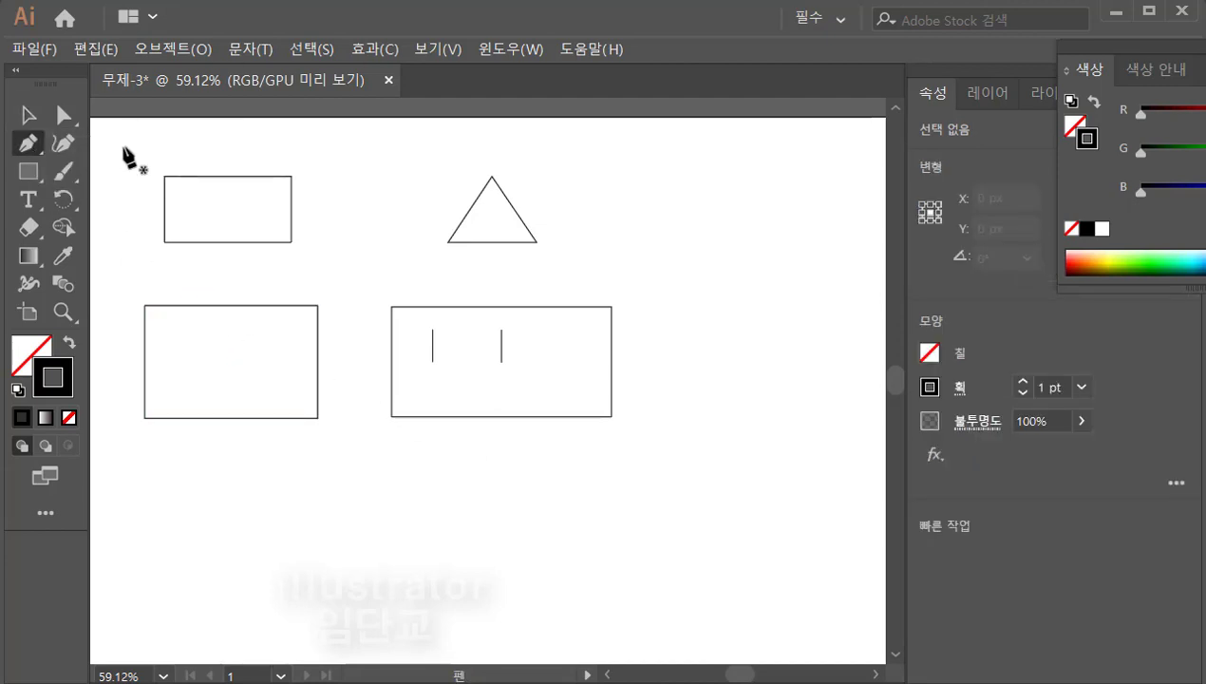
key("Escape")
left_click(433, 381)
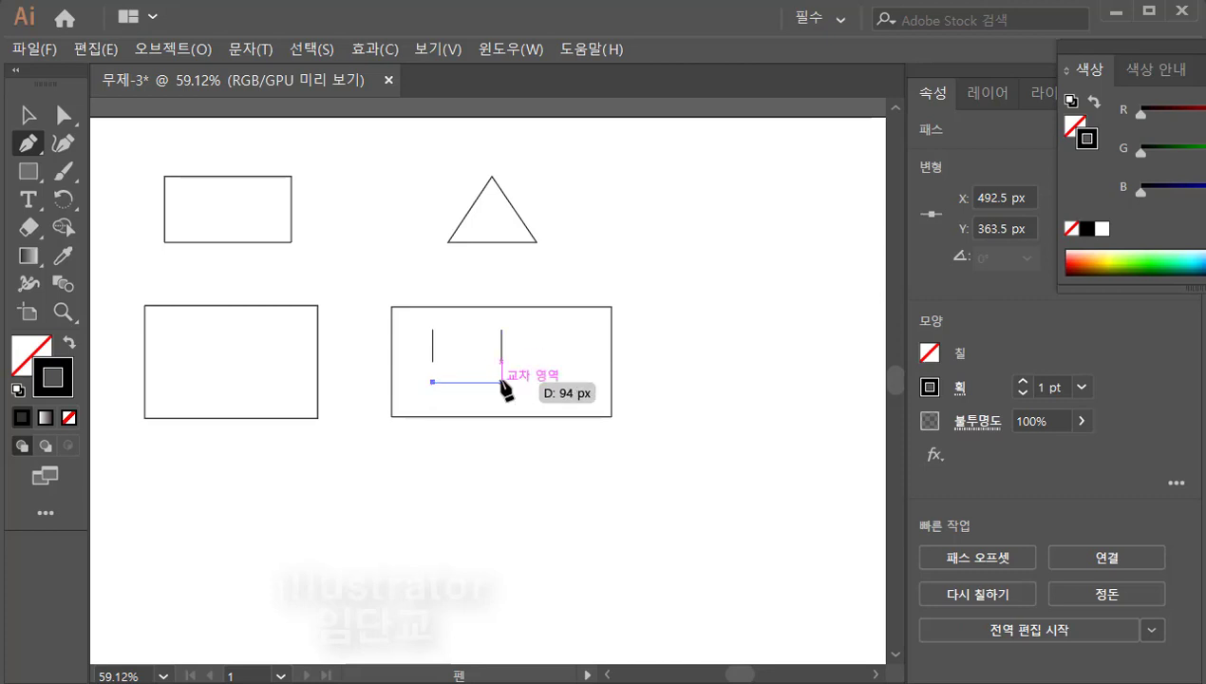
key("Up")
key("Up")
key("Up")
key("Up")
key("Up")
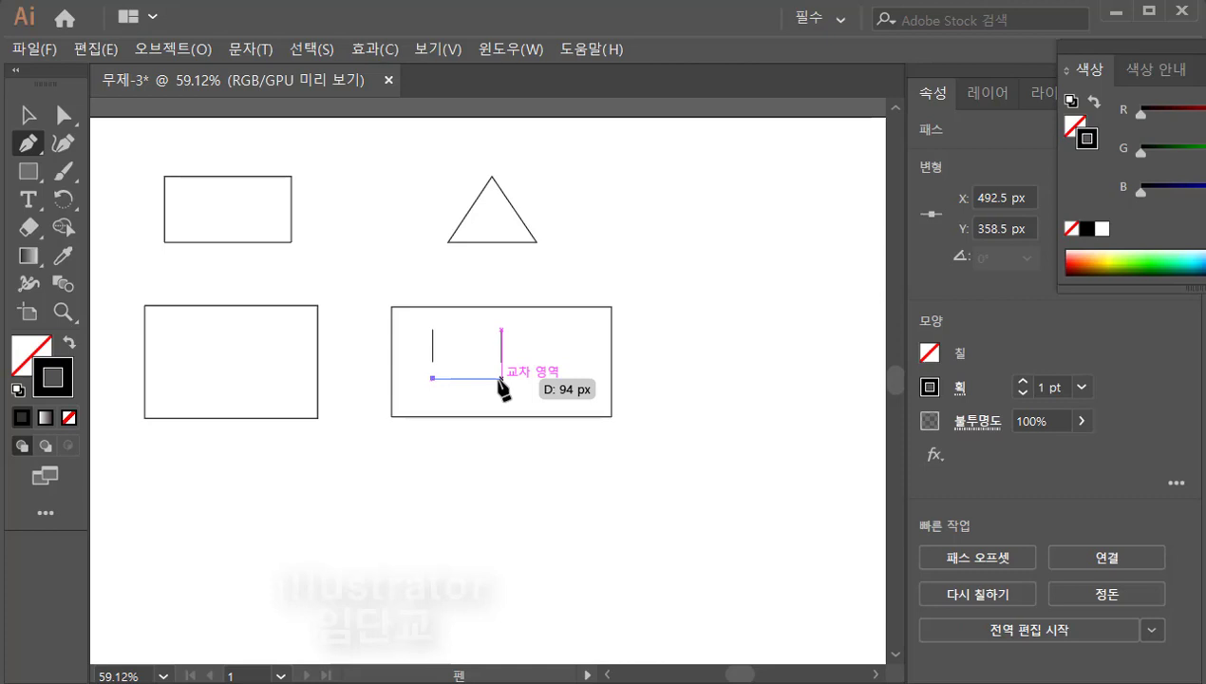
Step: Add an end point 94 px to the right, below the second line, pull the segment into a smile curve, and end the path
left_click(502, 380)
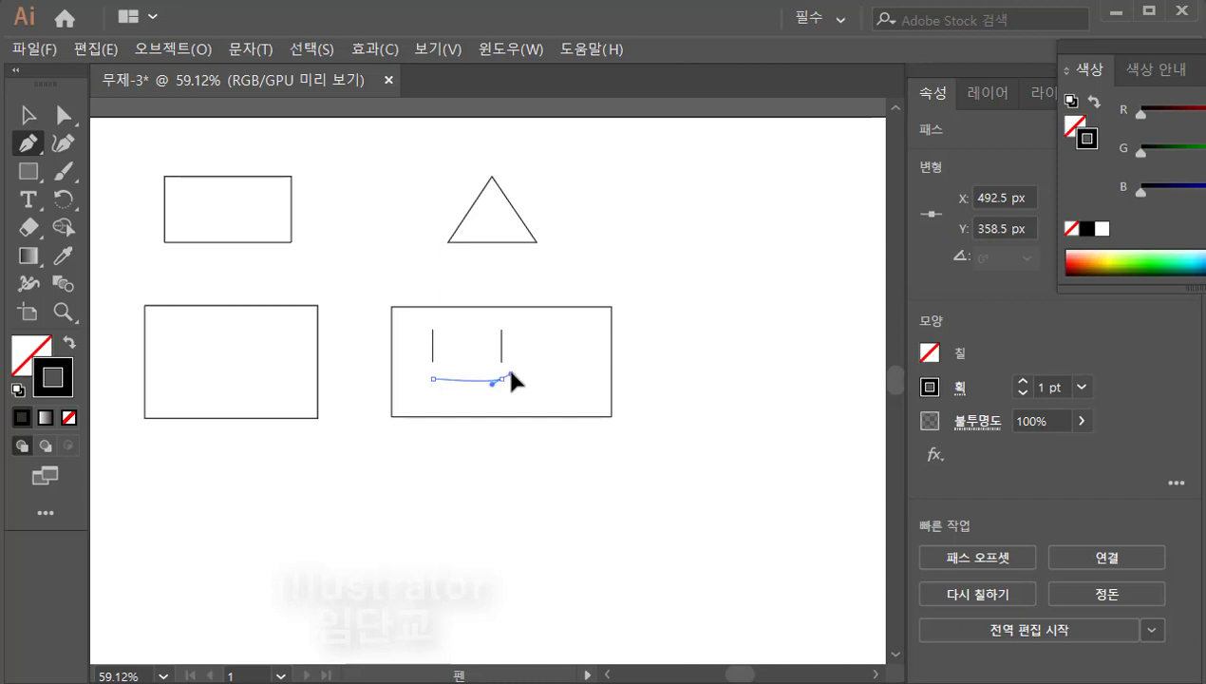
left_click_drag(511, 375, 544, 358)
left_click_drag(544, 358, 548, 355)
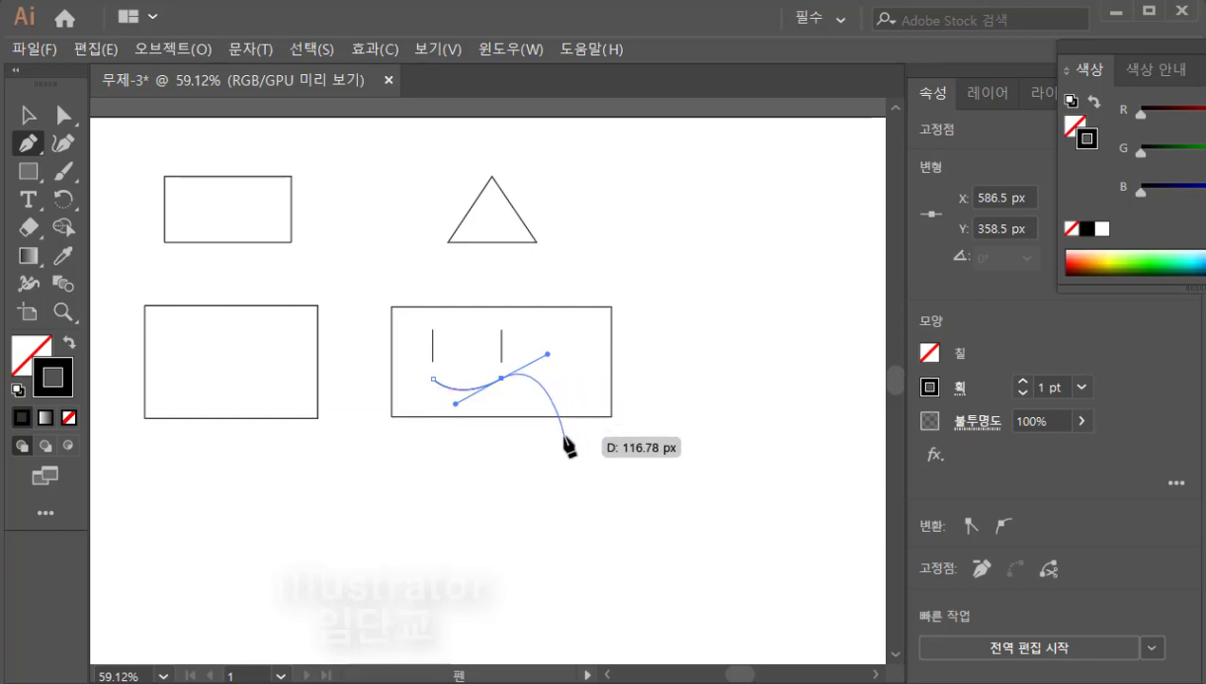
key("ctrl")
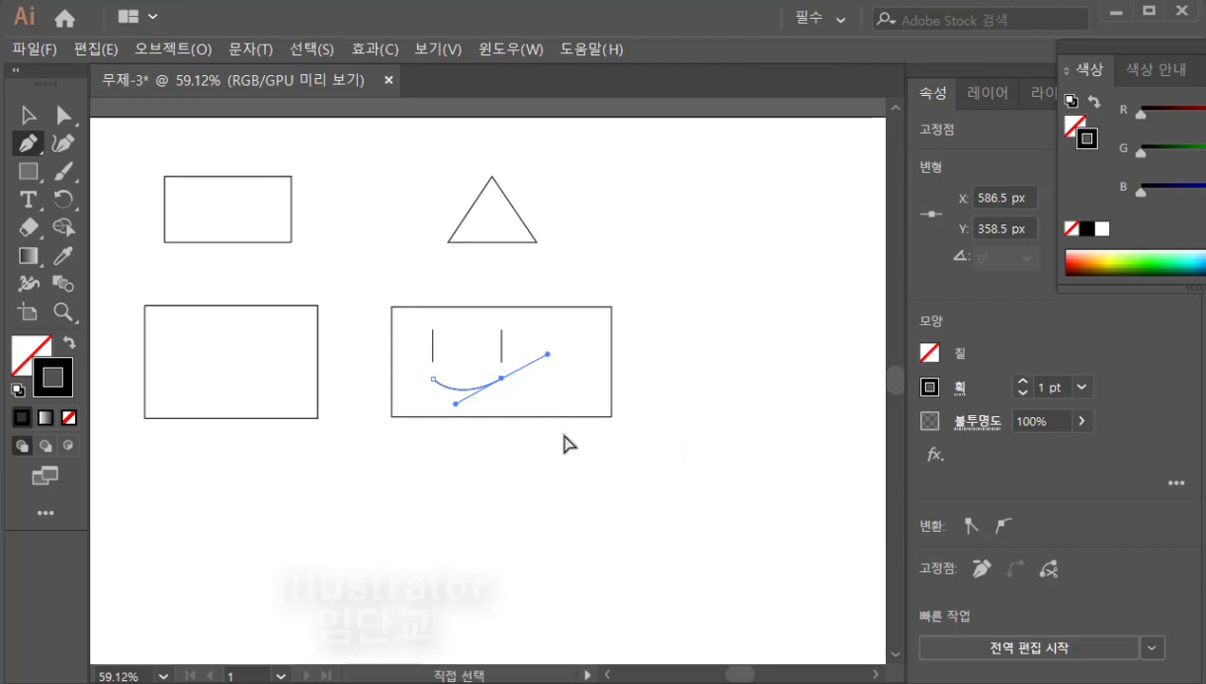
left_click(567, 443, "ctrl")
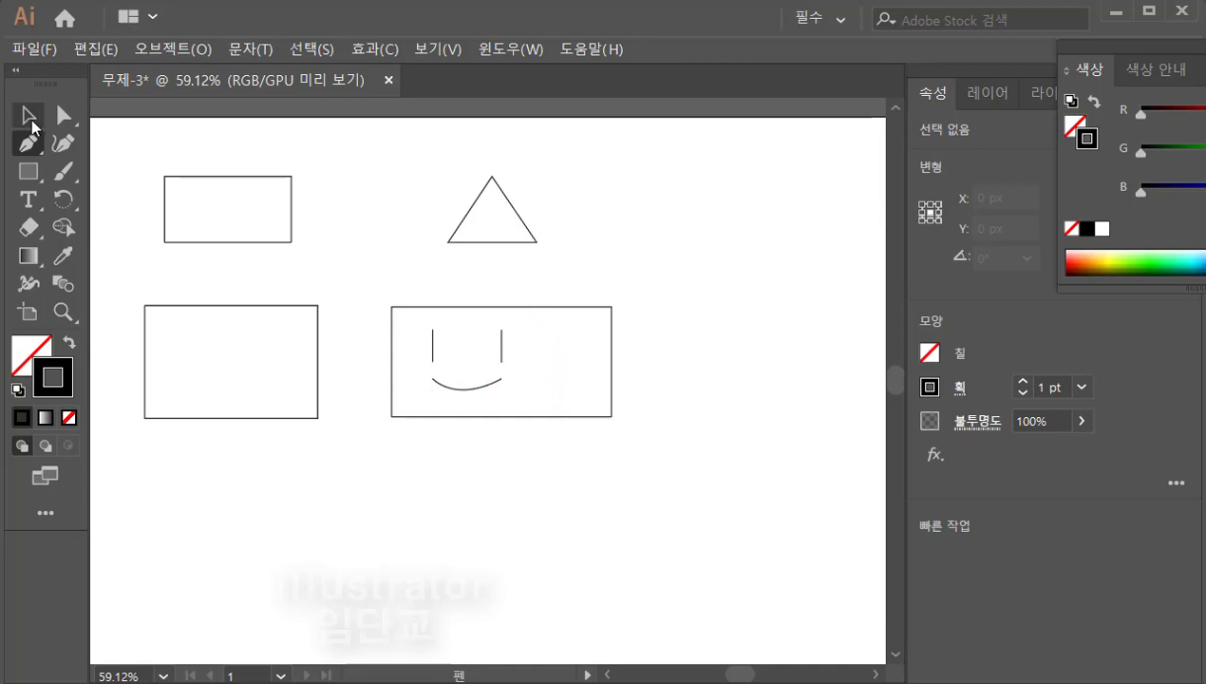
Step: Narrow the 300 x 150 px rectangle from its right side so the lines and curve sit centered, and deselect it
left_click(29, 116)
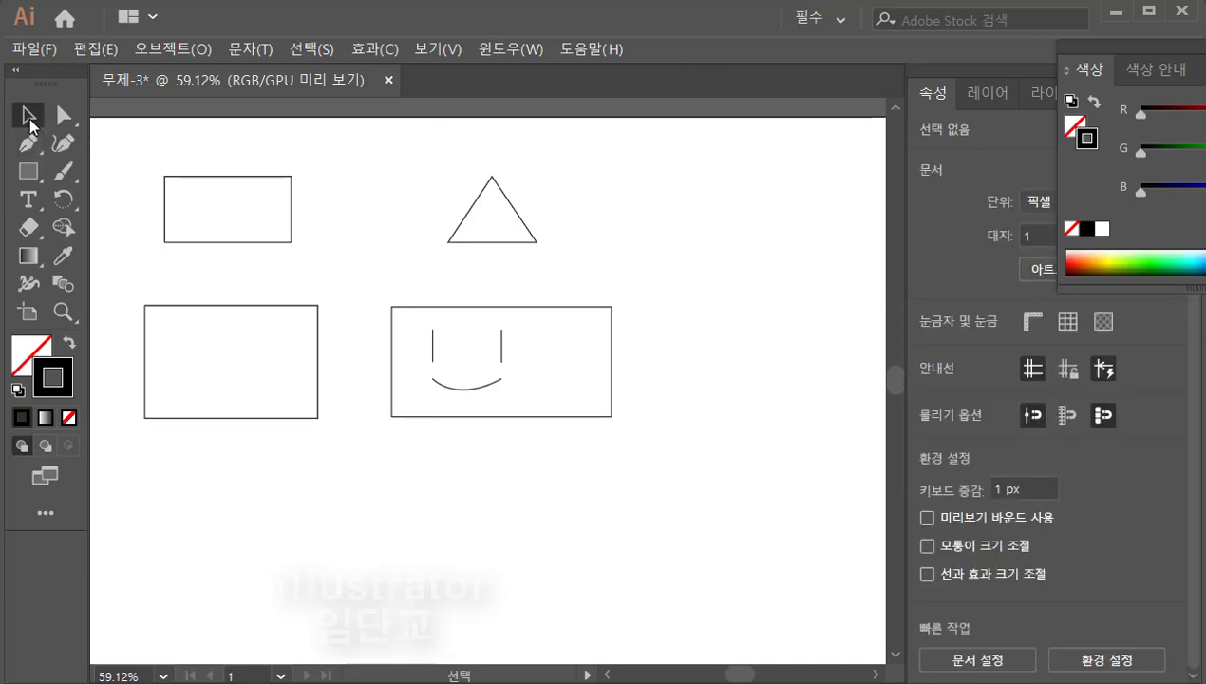
left_click(612, 375)
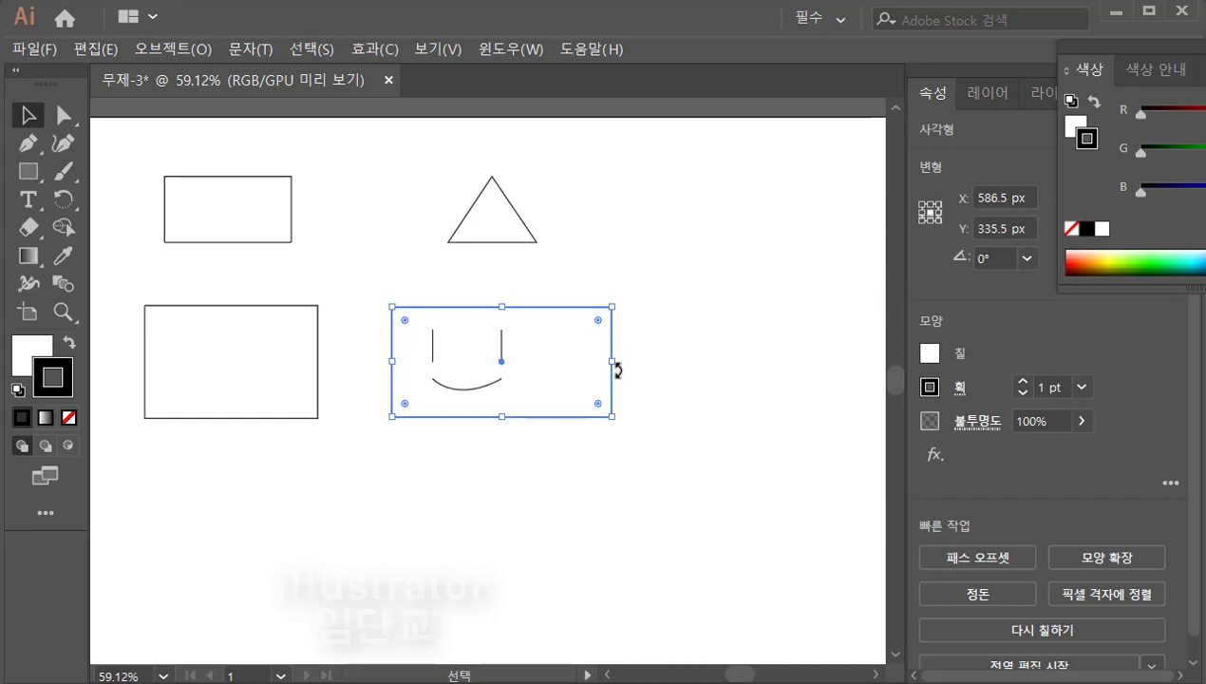
left_click_drag(612, 362, 547, 360)
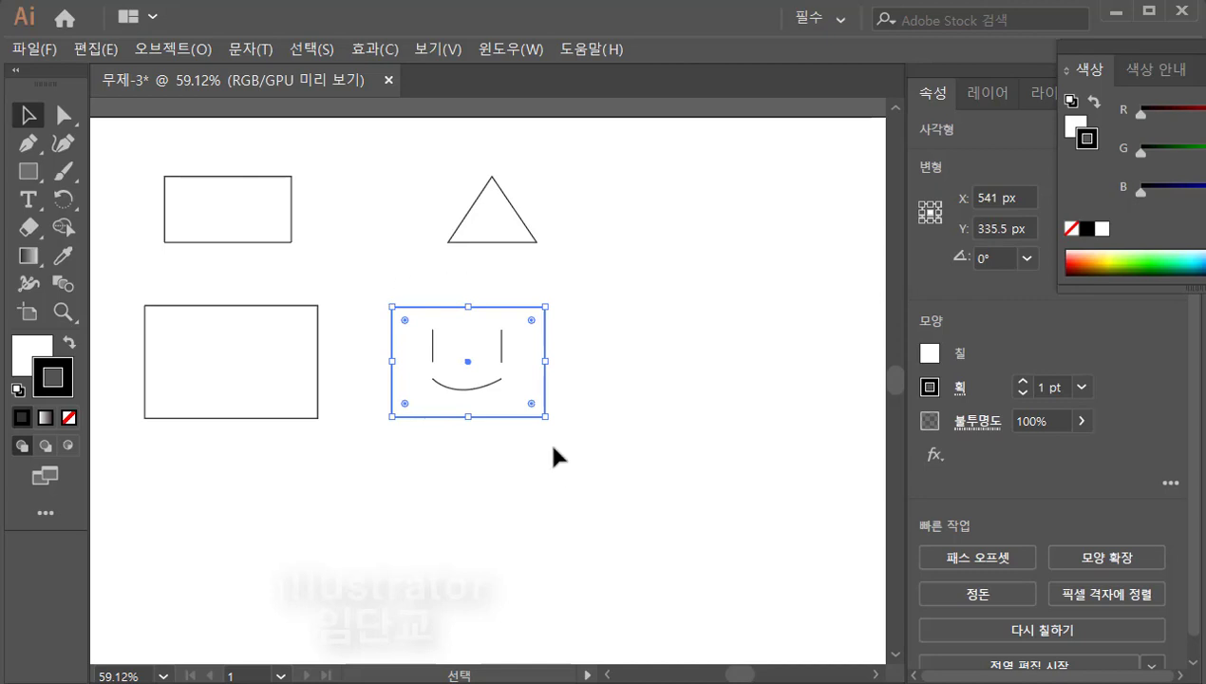
left_click(493, 443)
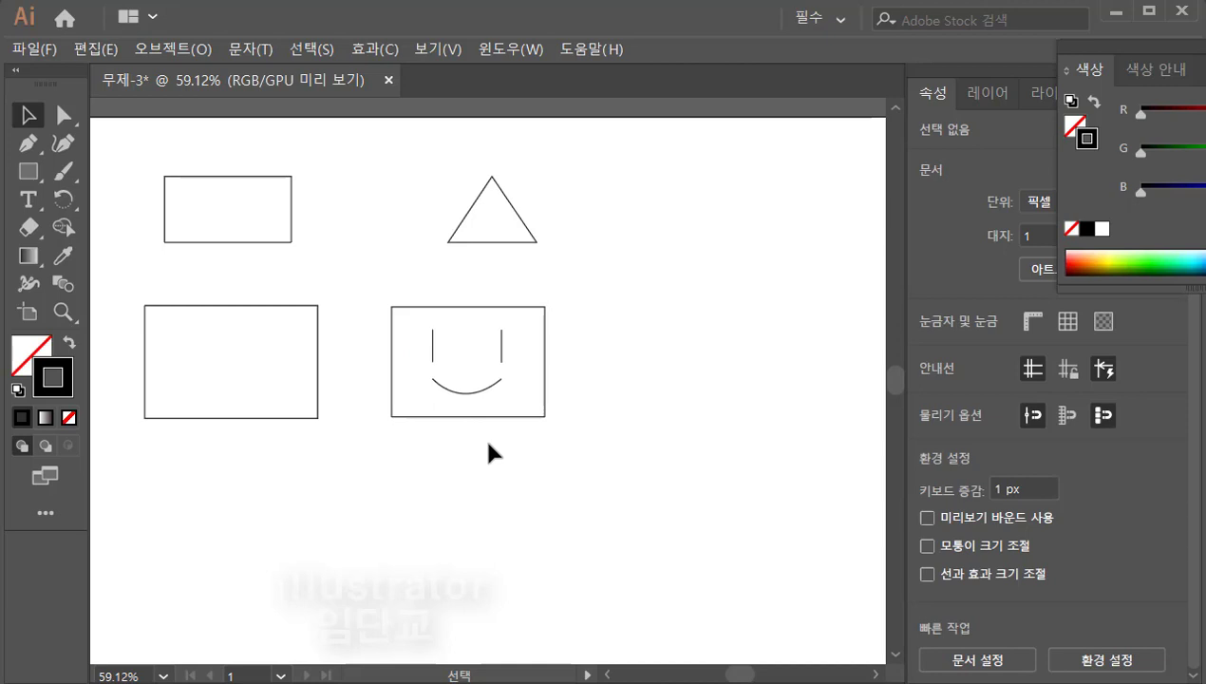
Step: Select both vertical lines and the curve, undo the last change to the curve's depth, and set their stroke weight to 7 pt
left_click(433, 351)
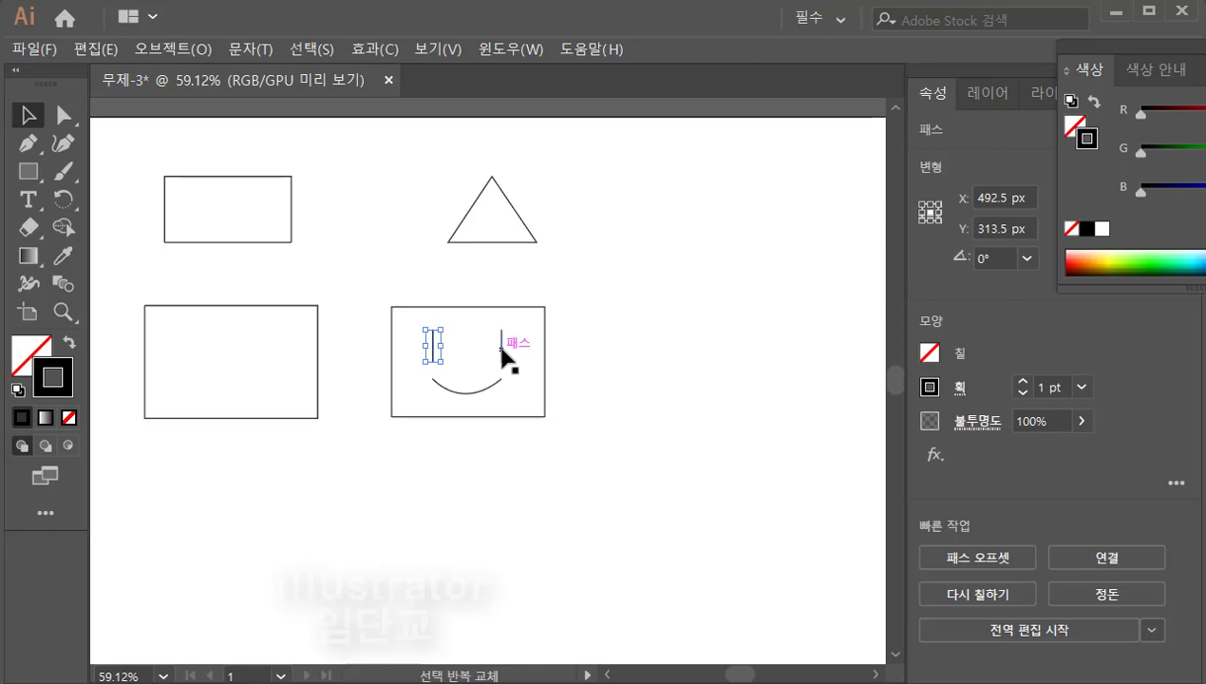
left_click(502, 352, "shift")
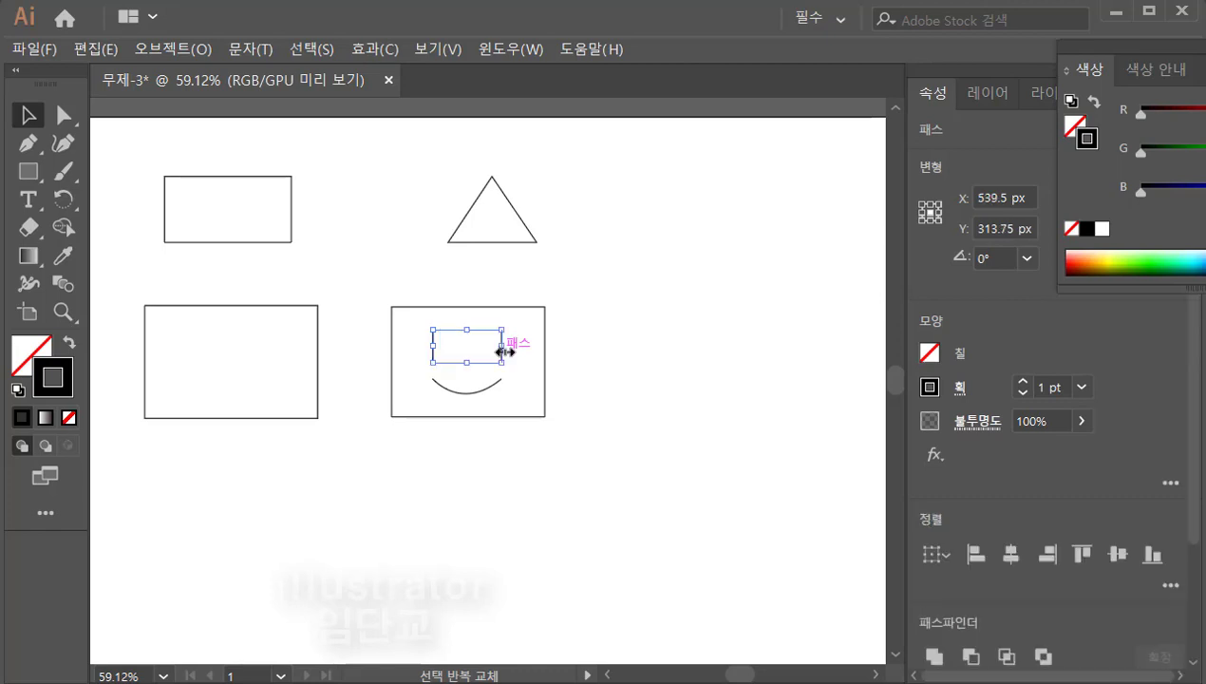
left_click(474, 392, "shift")
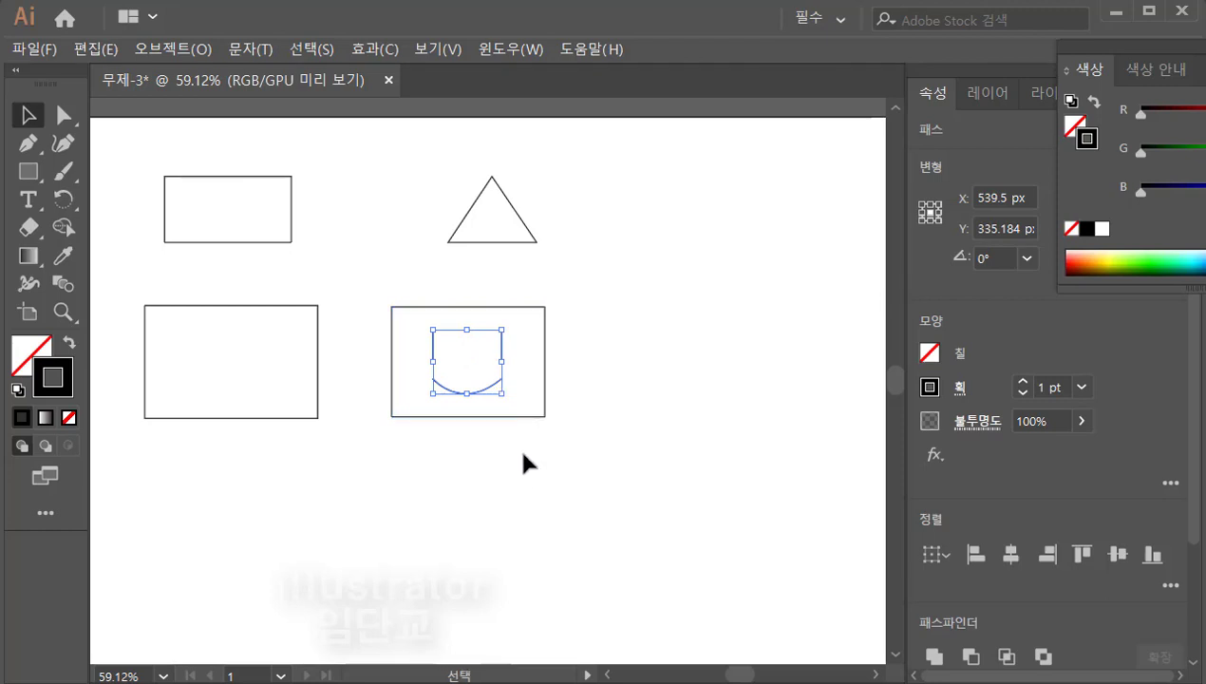
key("ctrl+z")
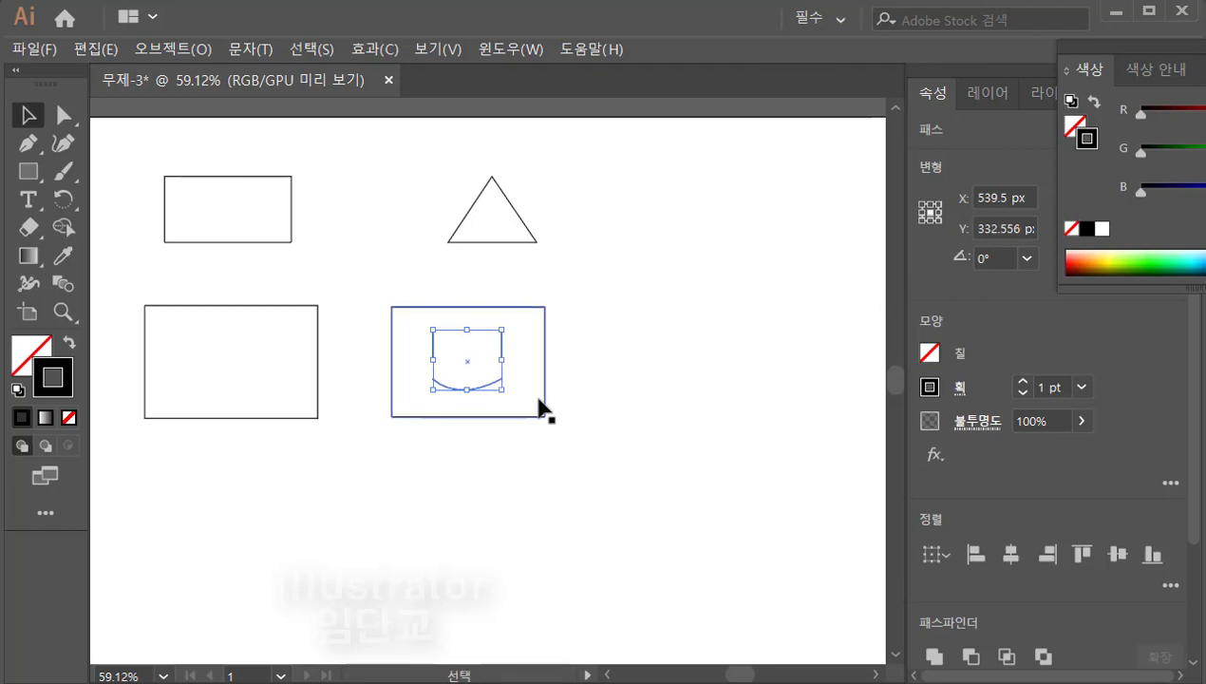
left_click(1023, 382)
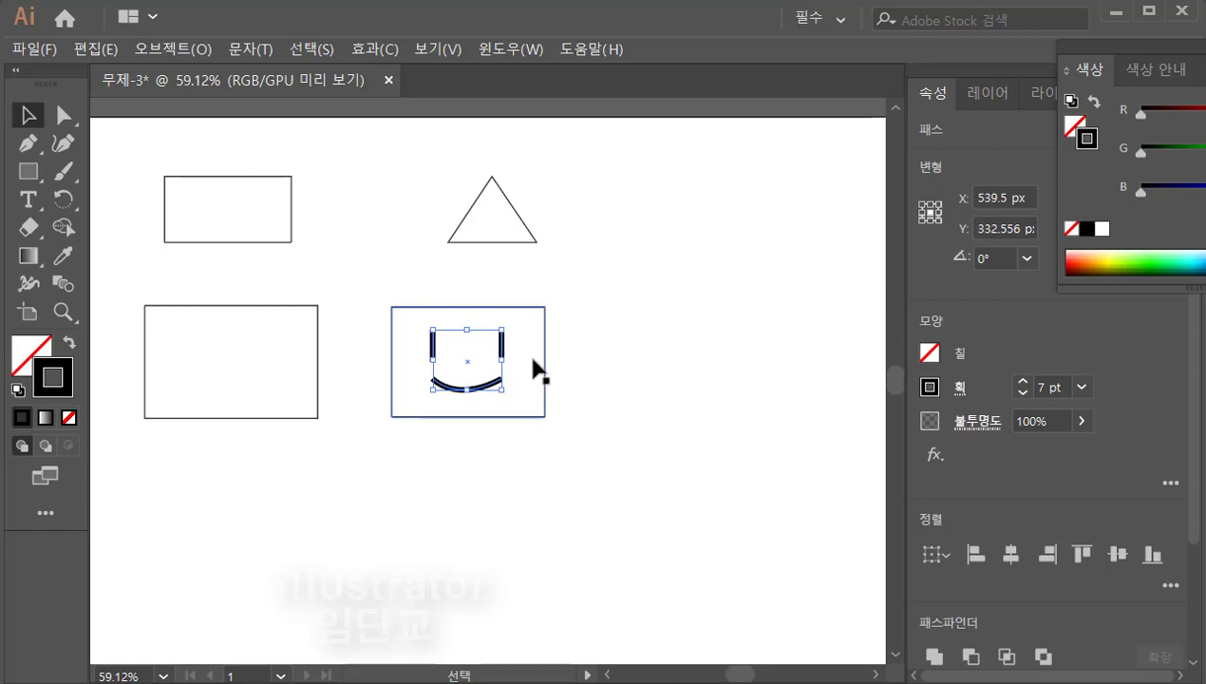
left_click(1022, 394)
left_click(1022, 395)
left_click(1024, 381)
left_click(1024, 381)
Step: Apply a blue stroke to the selected lines and curve, darken it to 0808A0, and deselect them
left_click(931, 391)
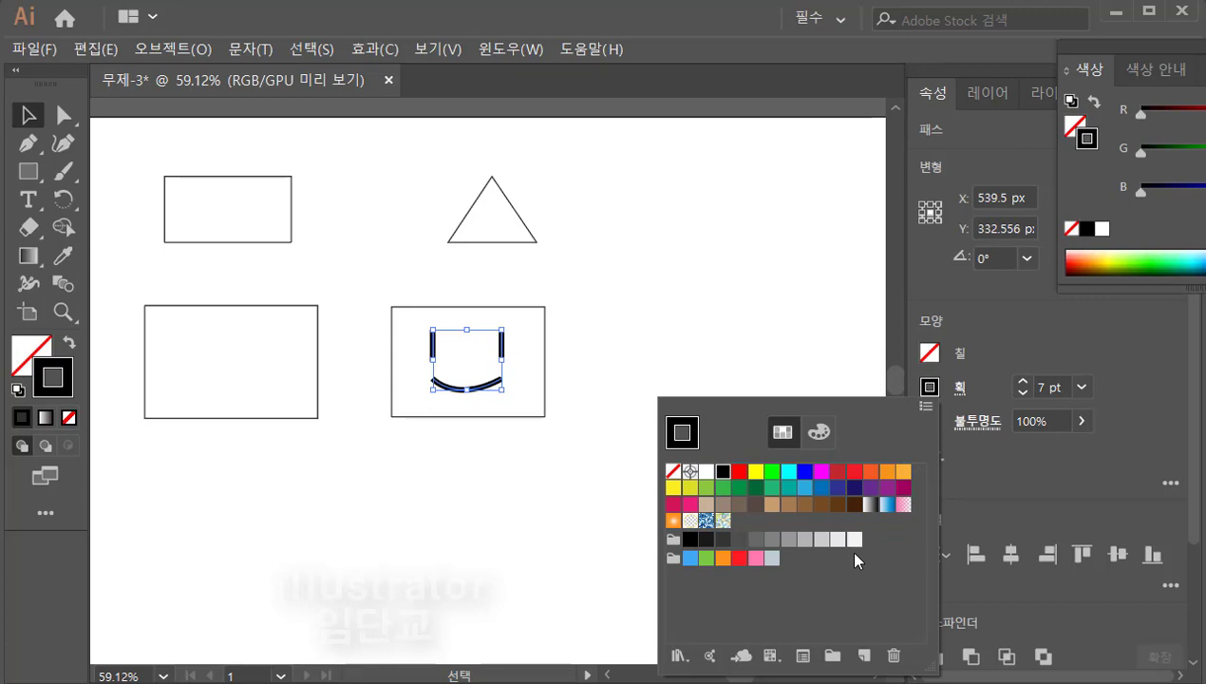
left_click(803, 472)
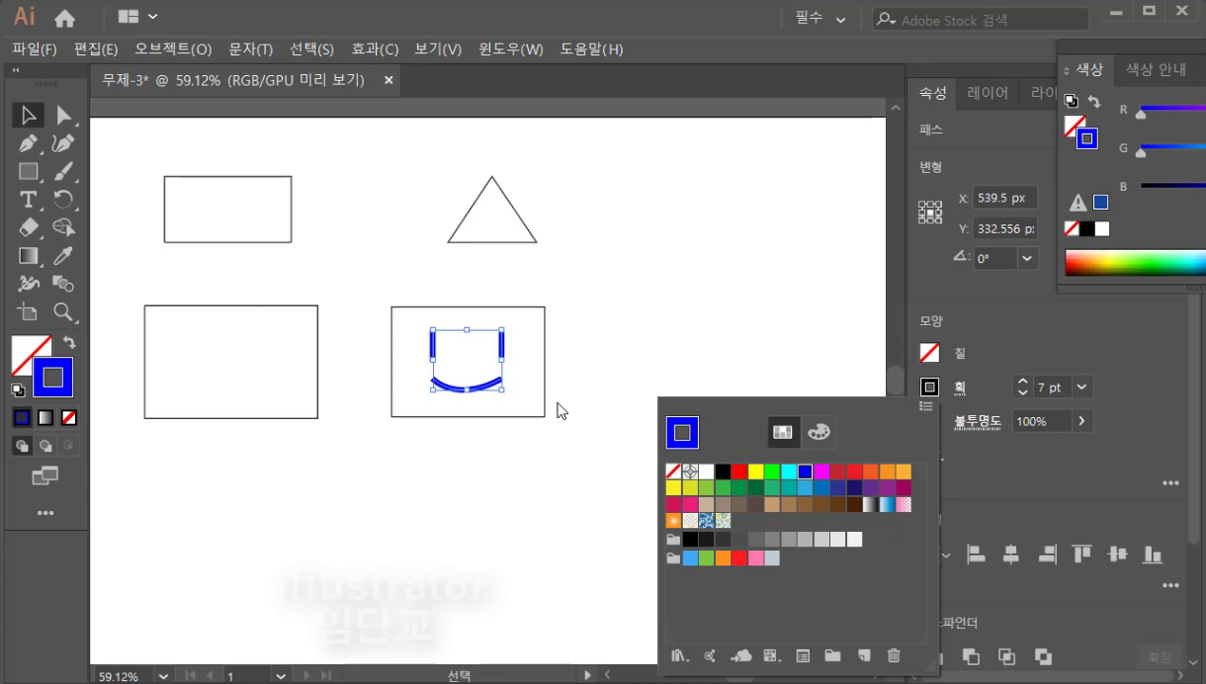
double_click(58, 391)
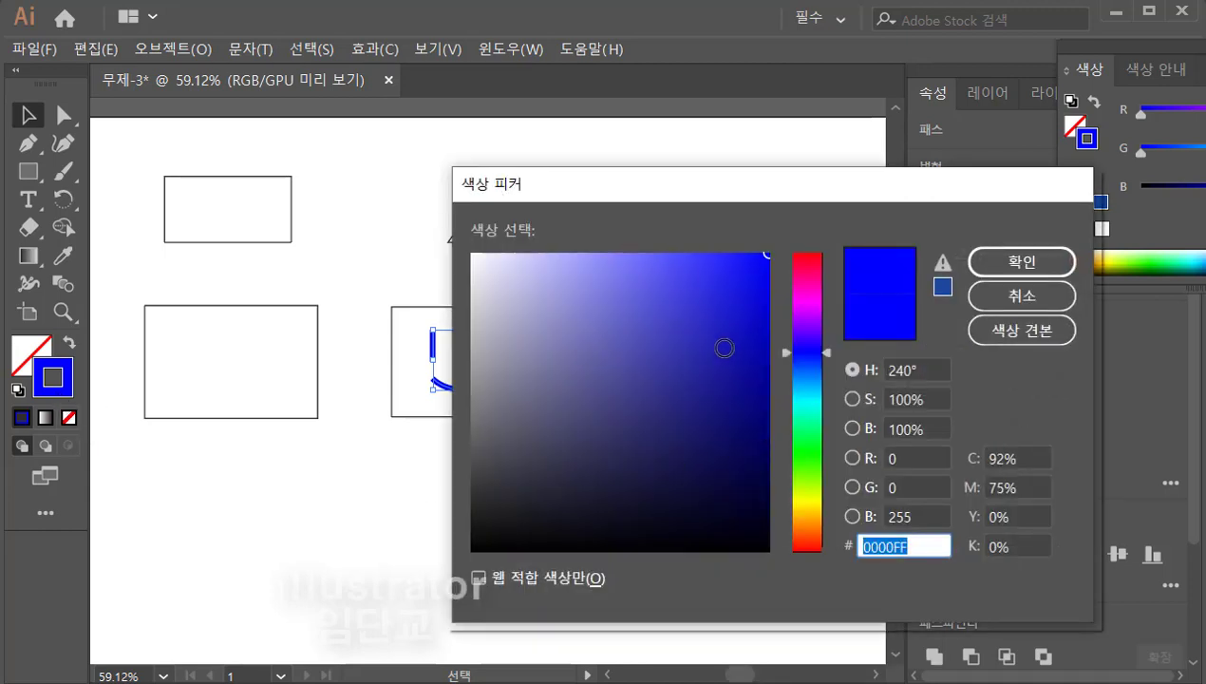
left_click(723, 352)
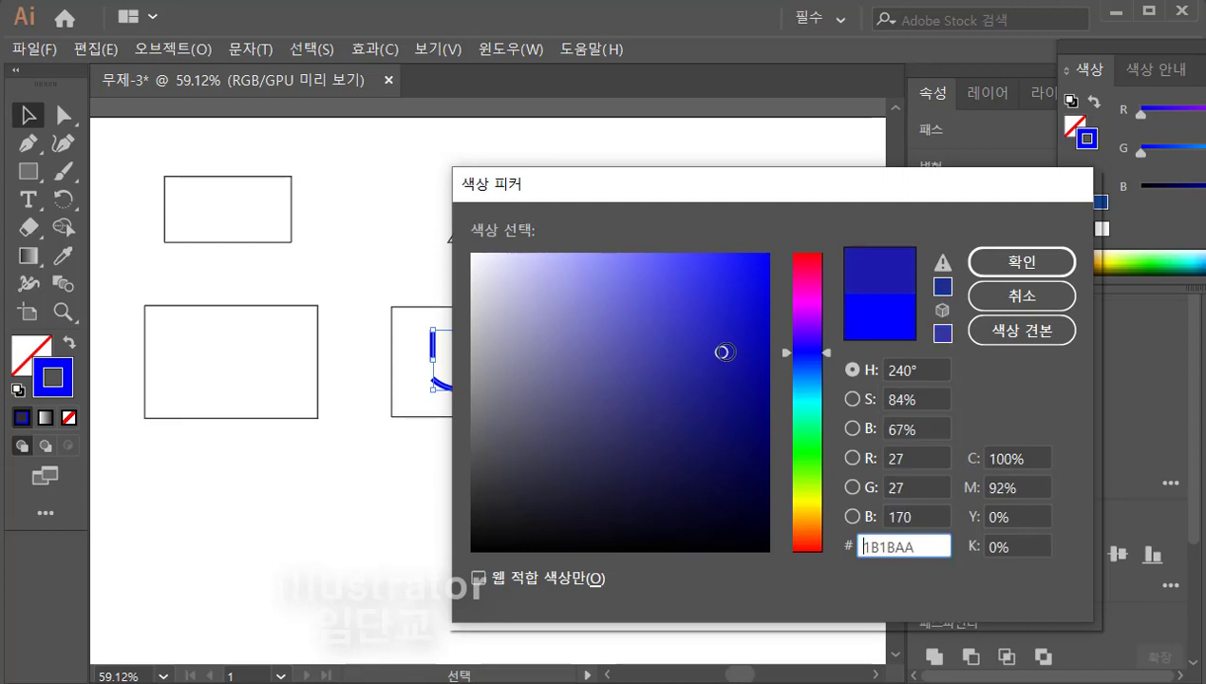
left_click_drag(723, 351, 755, 363)
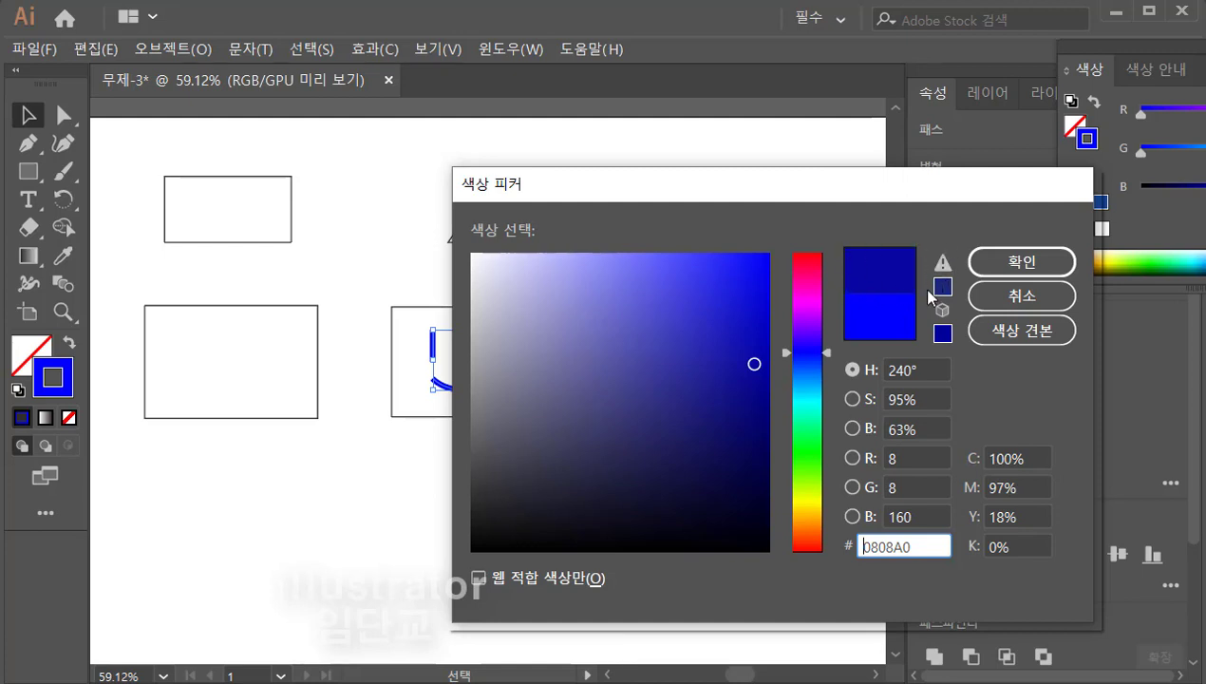
left_click(1019, 263)
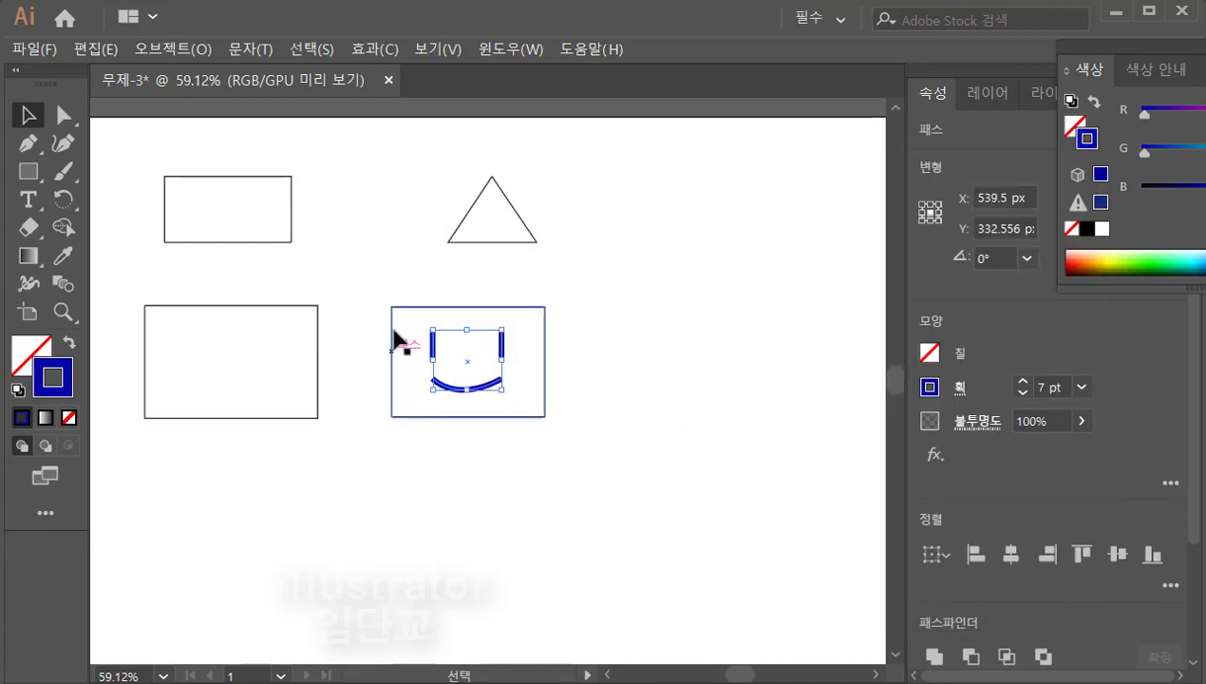
left_click(586, 414)
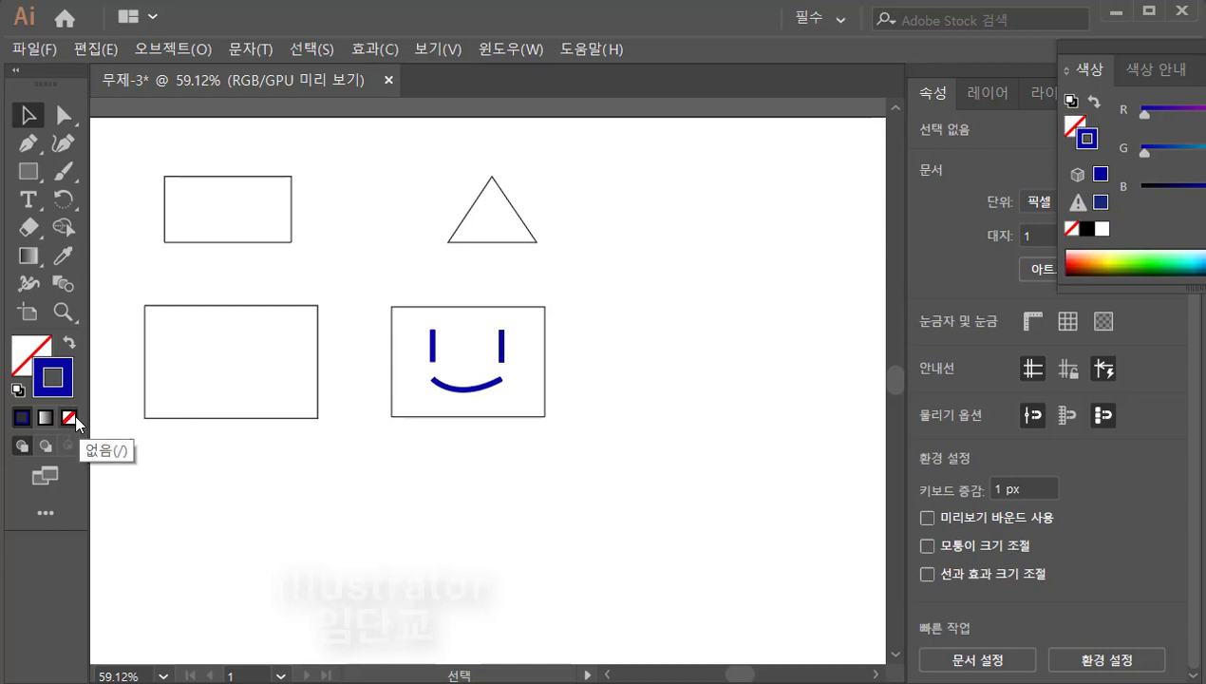
Step: With nothing selected, set the stroke to None and the fill to green 009B21
left_click(70, 421)
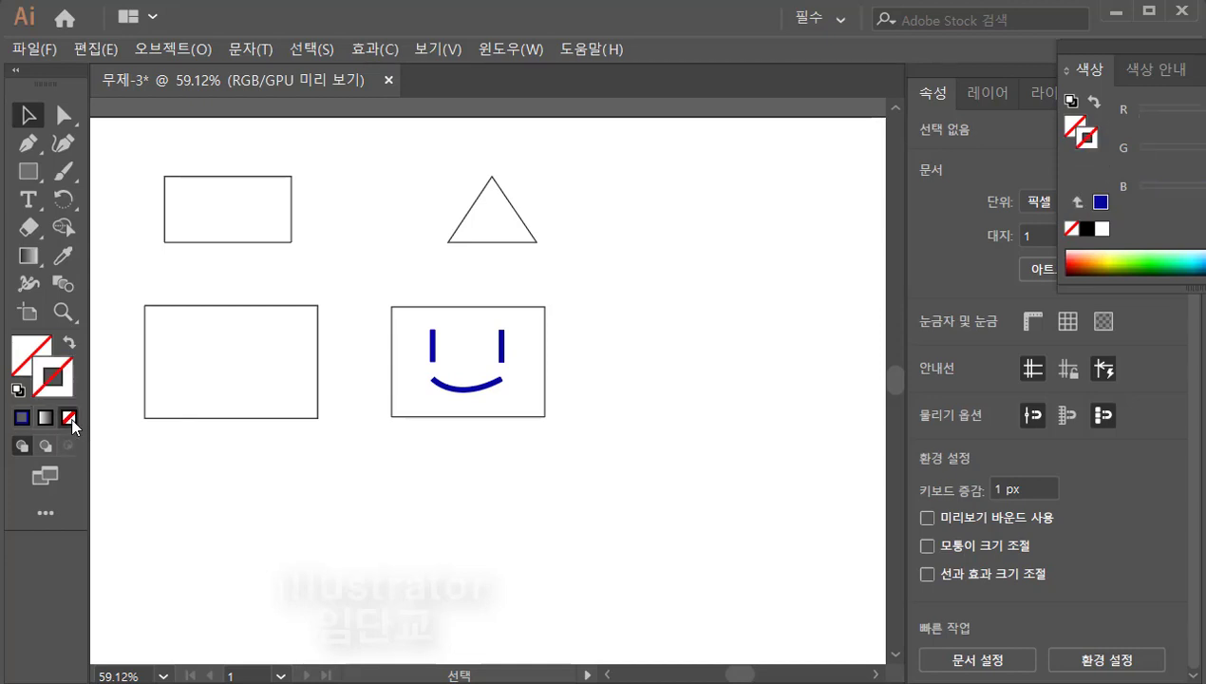
left_click(20, 350)
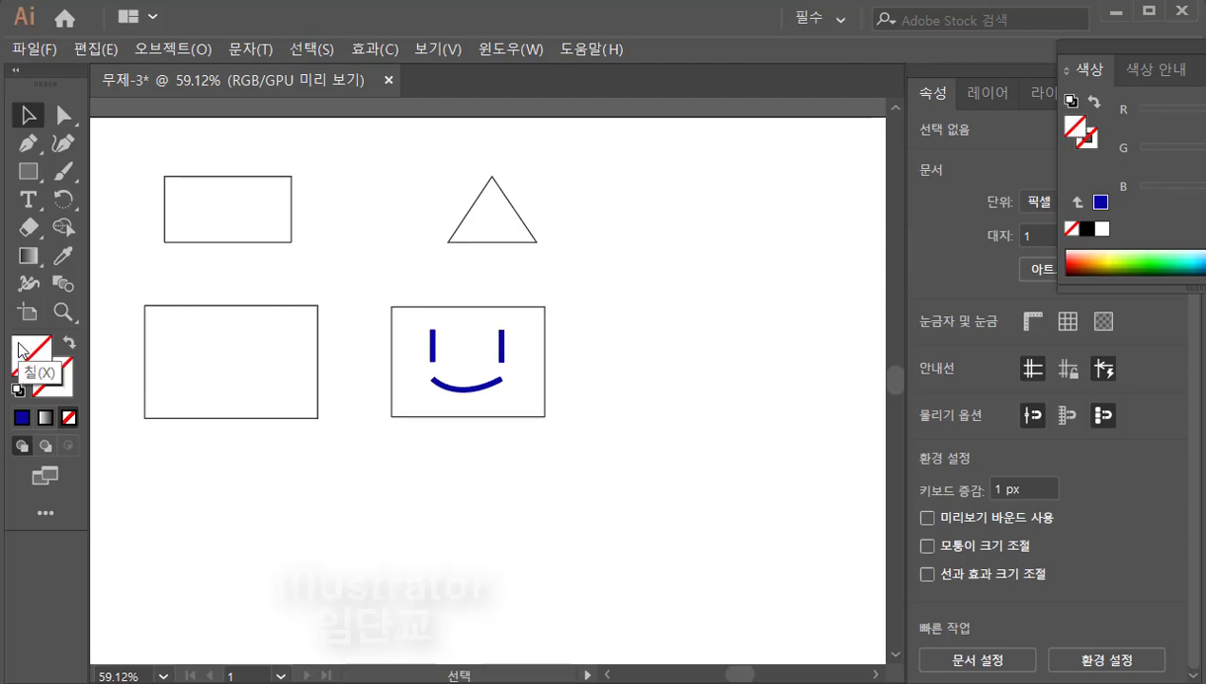
left_click(20, 420)
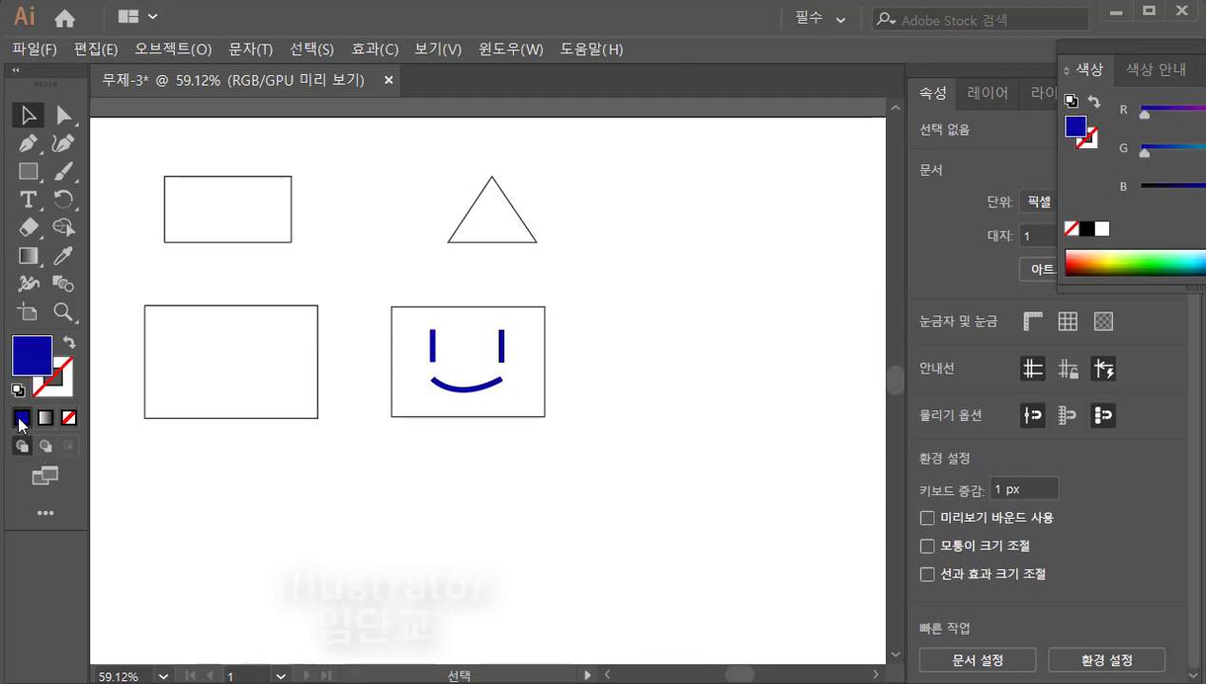
double_click(28, 358)
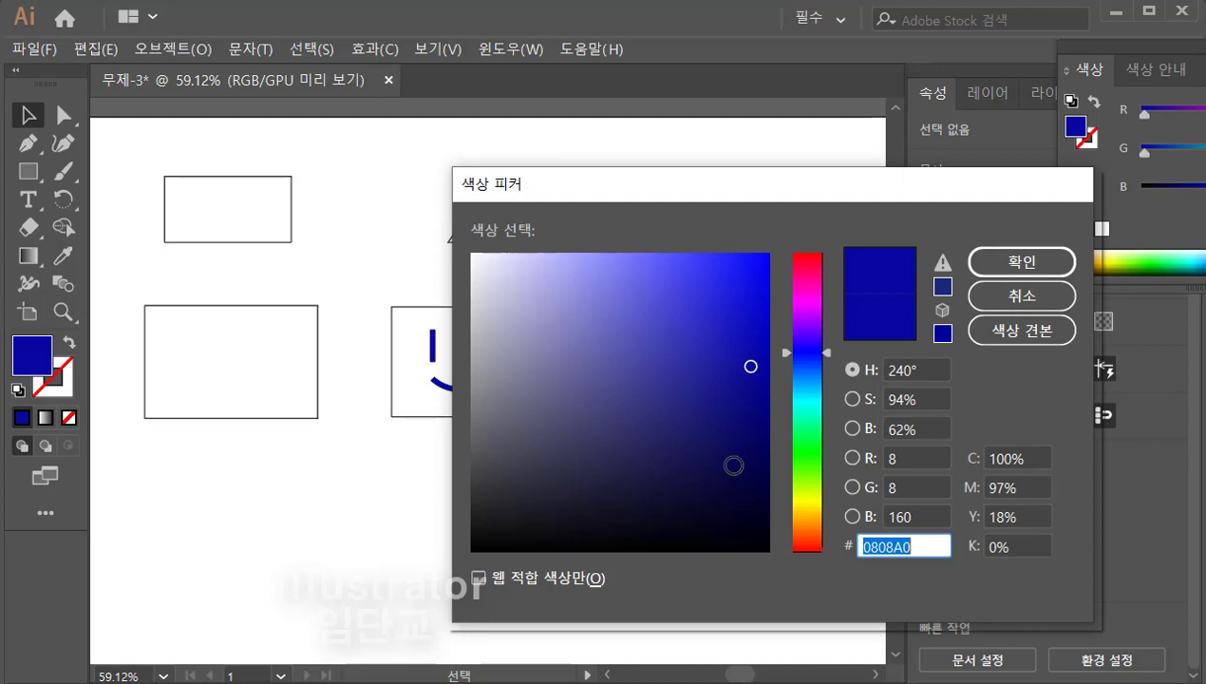
left_click_drag(787, 352, 803, 438)
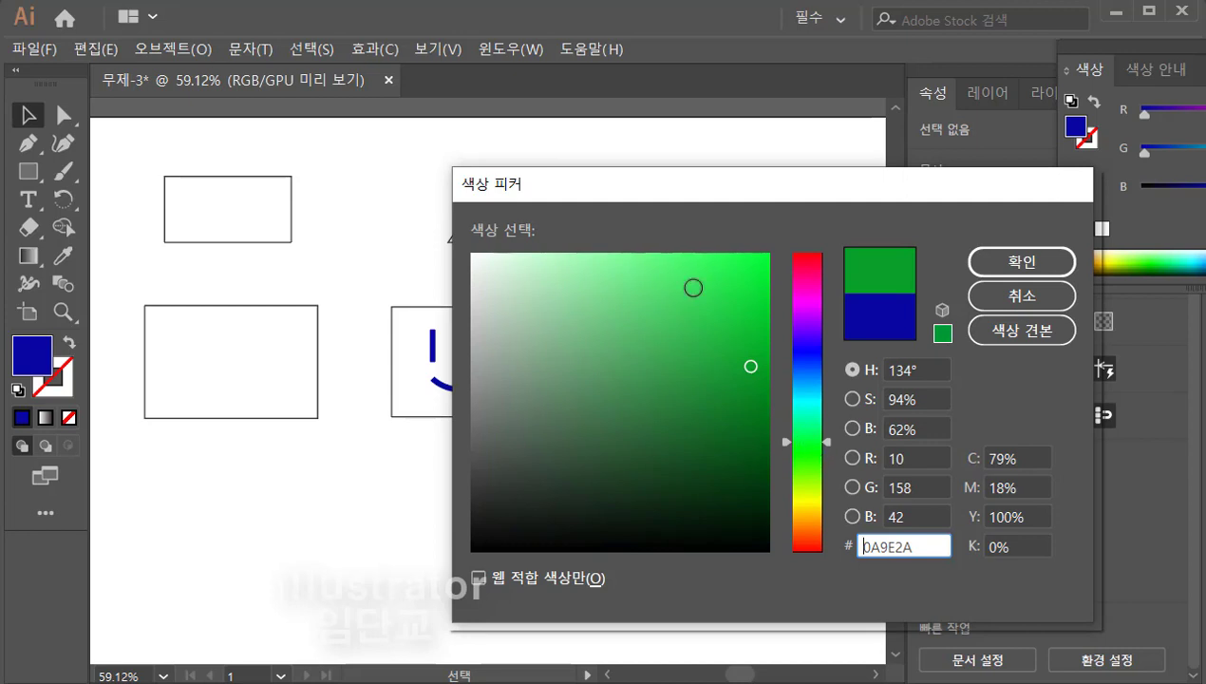
mouse_move(731, 304)
left_mouse_down()
mouse_move(769, 311)
mouse_move(767, 369)
left_mouse_up()
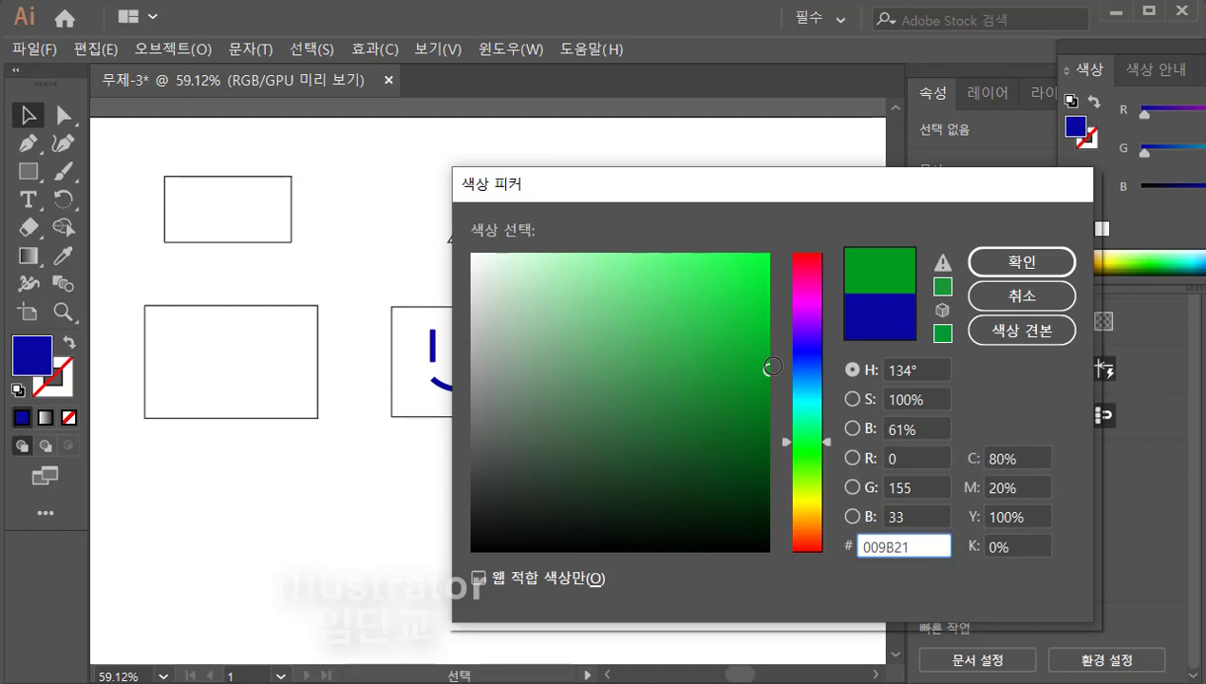
left_click(1022, 262)
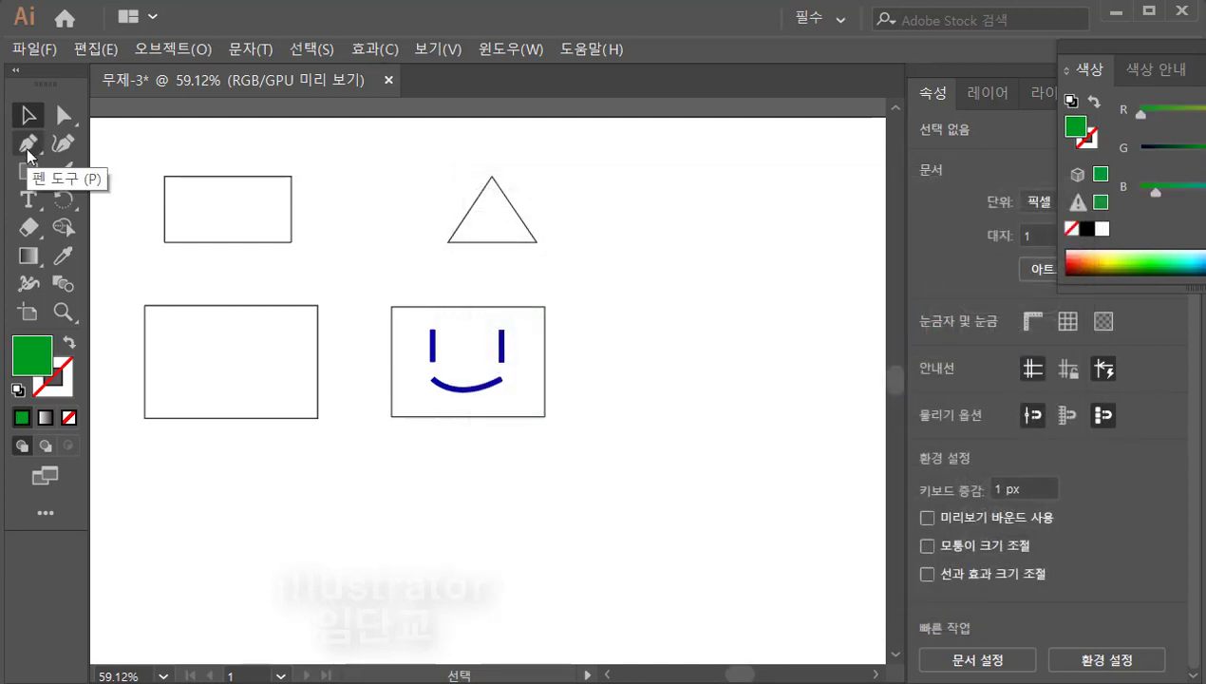
Step: Draw a closed green triangle about 226 px wide and 114 px high with the Pen tool, to the right of the outlined triangle
left_click_drag(26, 150, 117, 143)
left_click(724, 175)
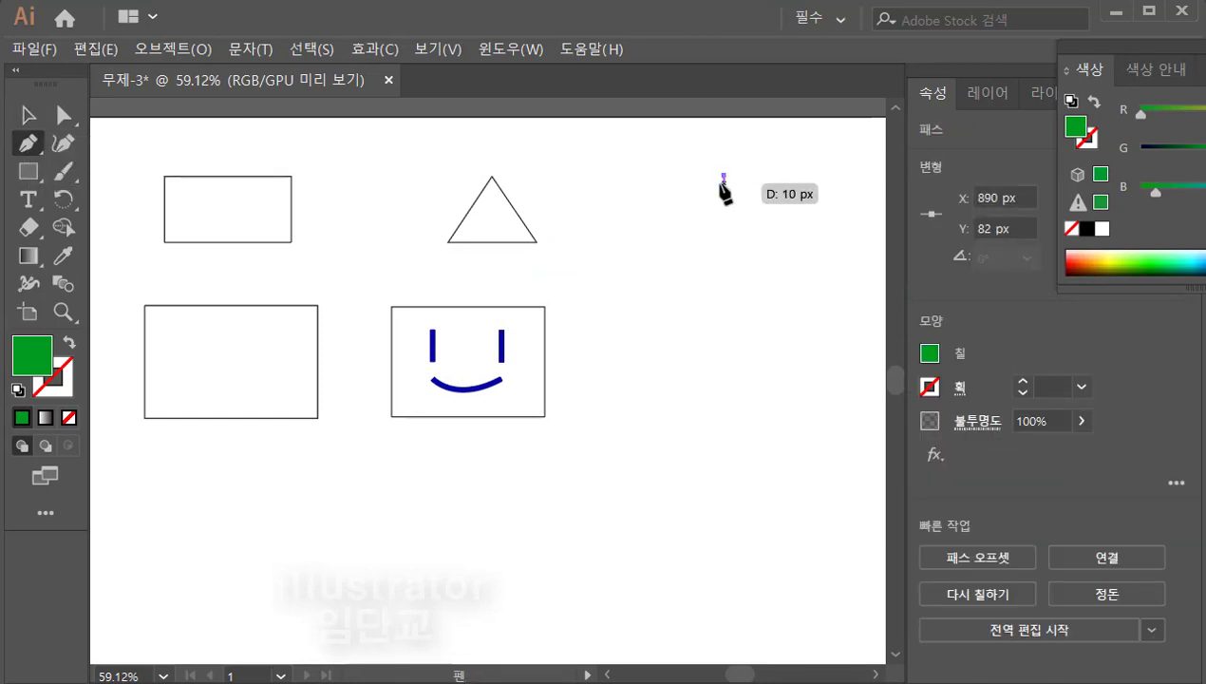
left_click(635, 259)
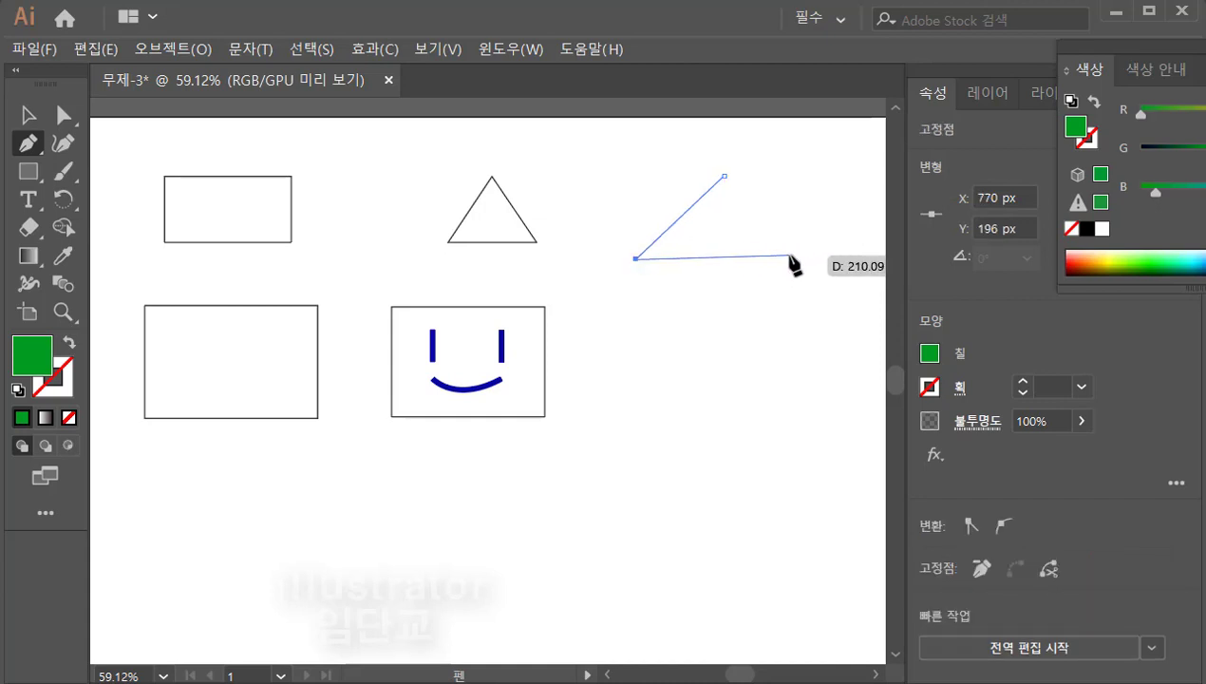
left_click(801, 258)
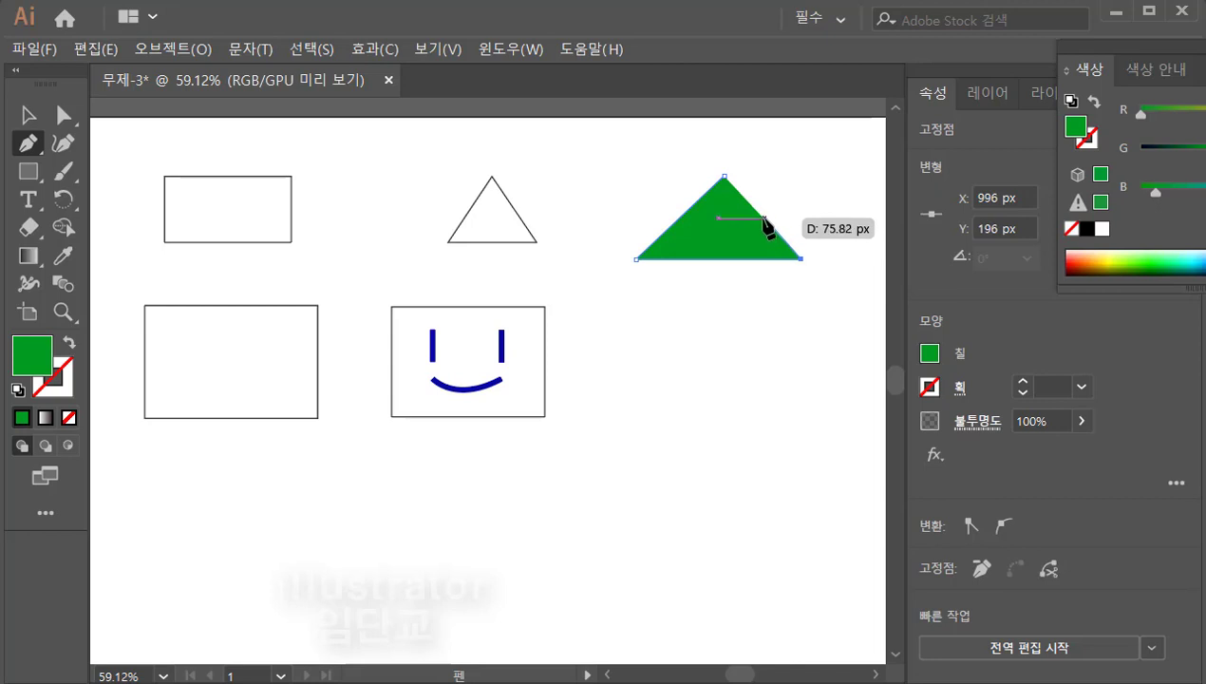
left_click(725, 175)
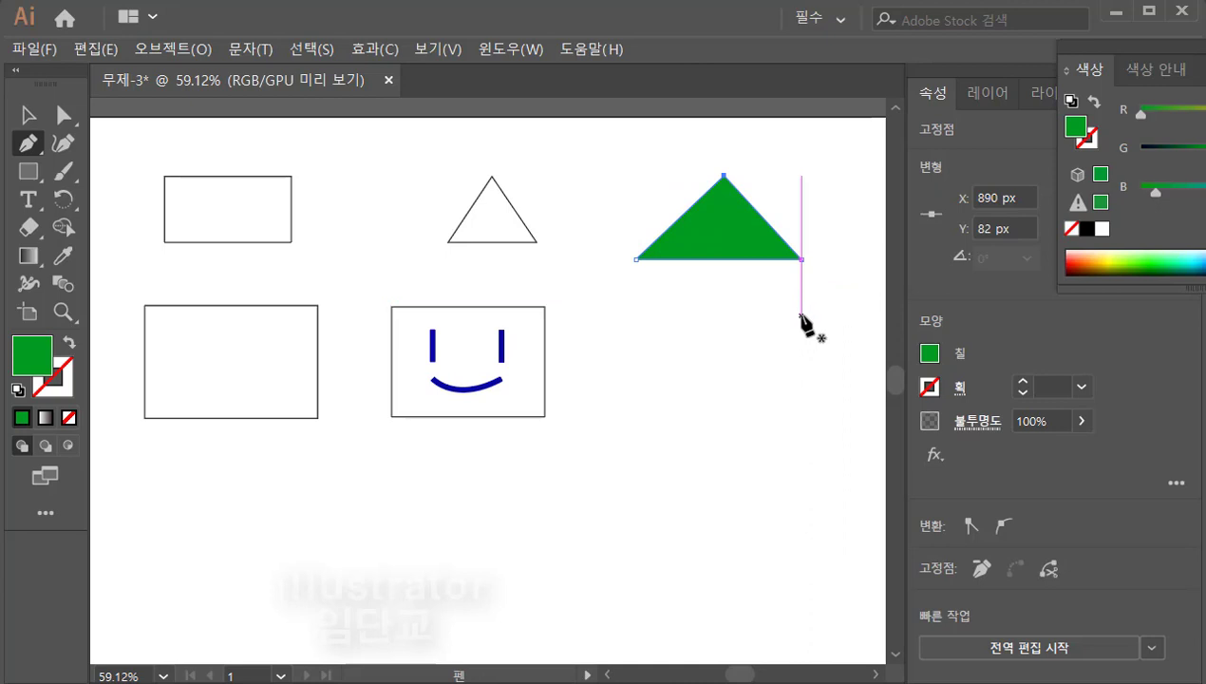
Step: Finish and deselect the green triangle, and set the fill to pale yellow-green E0E5BA
key("Escape")
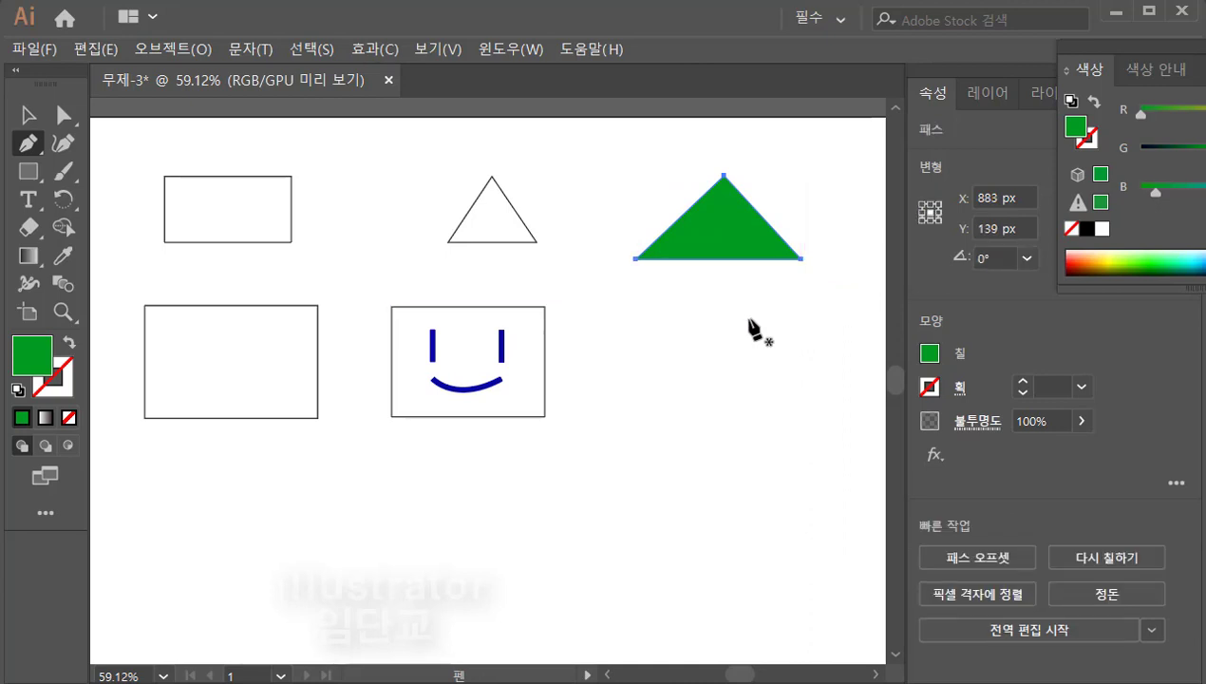
left_click(27, 115)
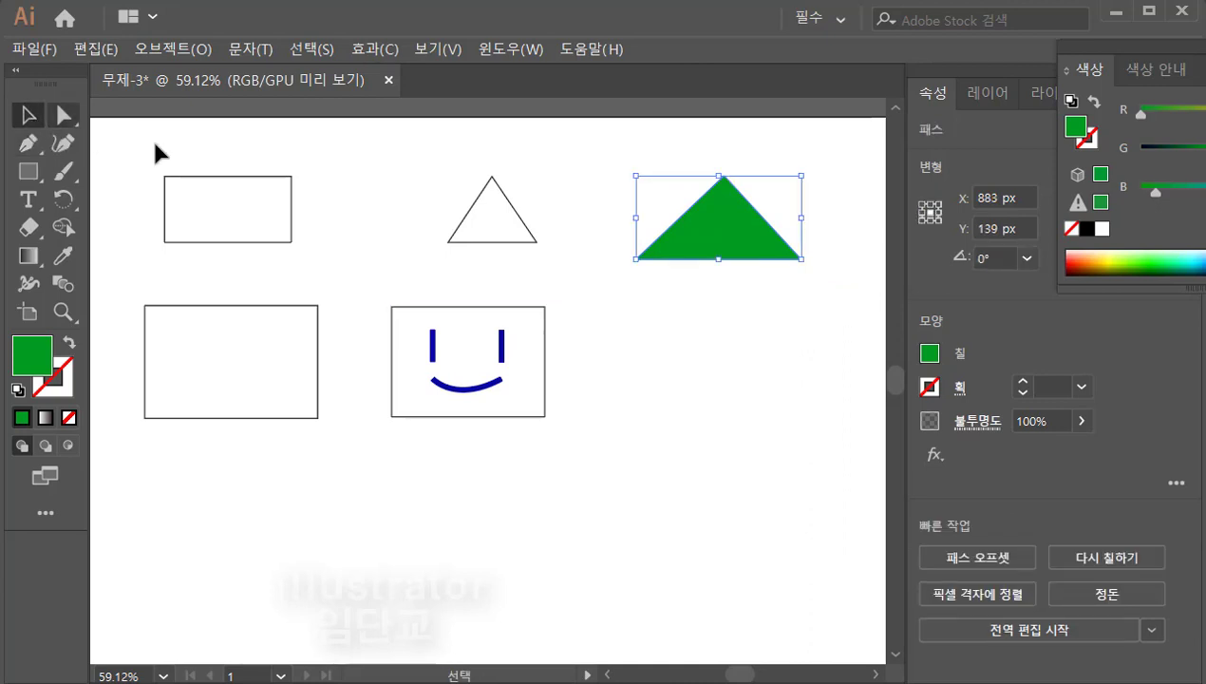
left_click(776, 332)
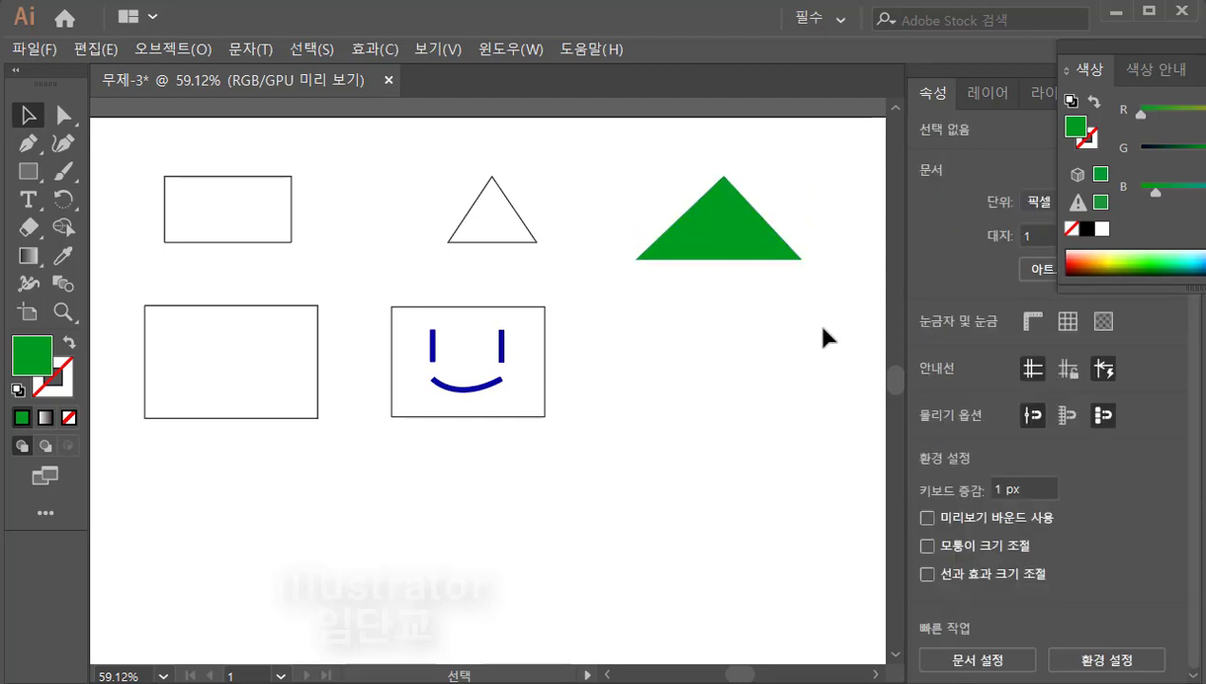
double_click(26, 357)
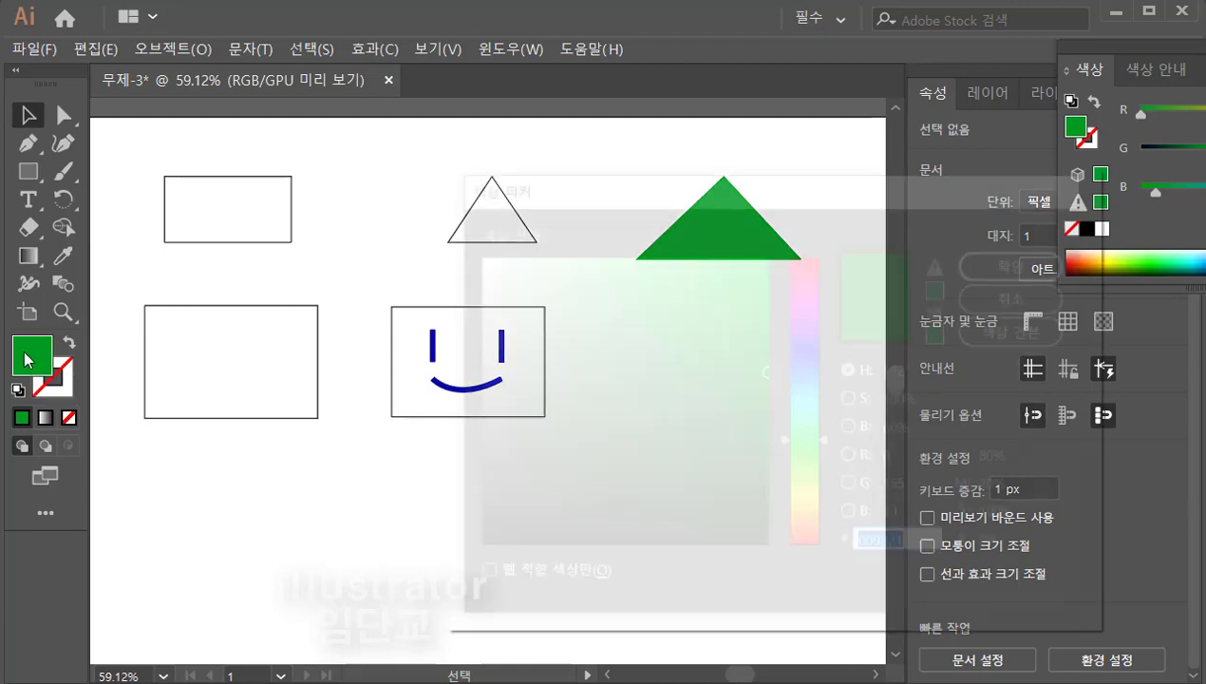
left_click_drag(784, 444, 791, 489)
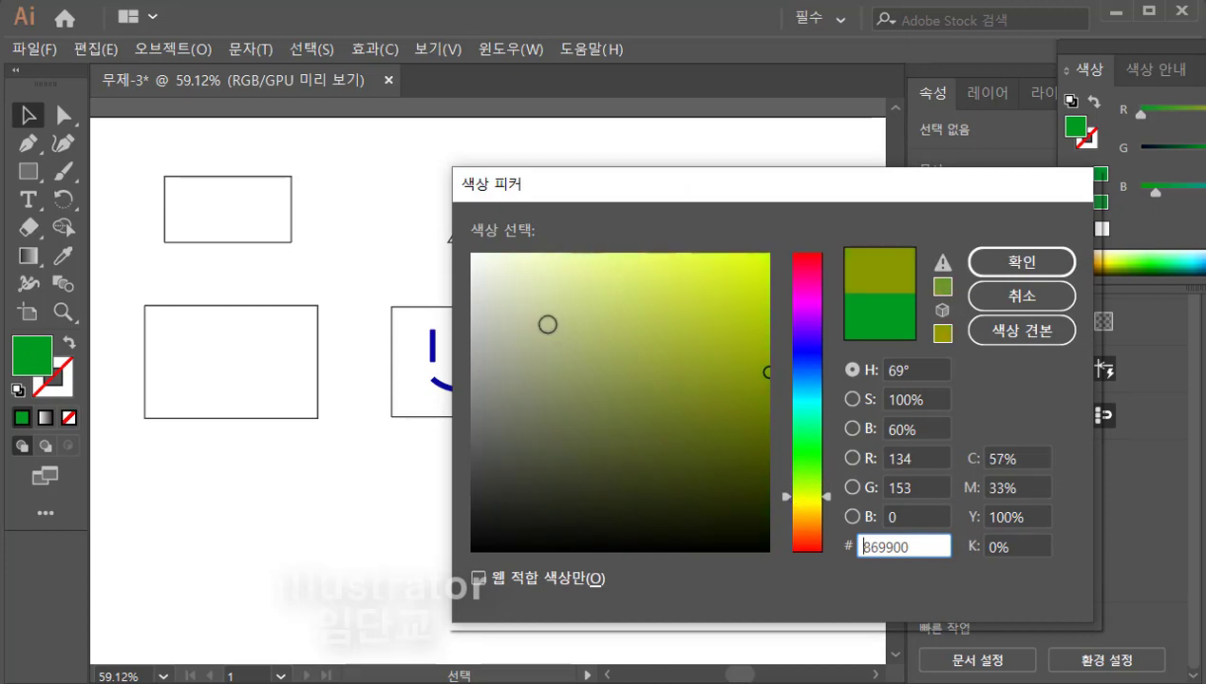
left_click_drag(538, 313, 528, 282)
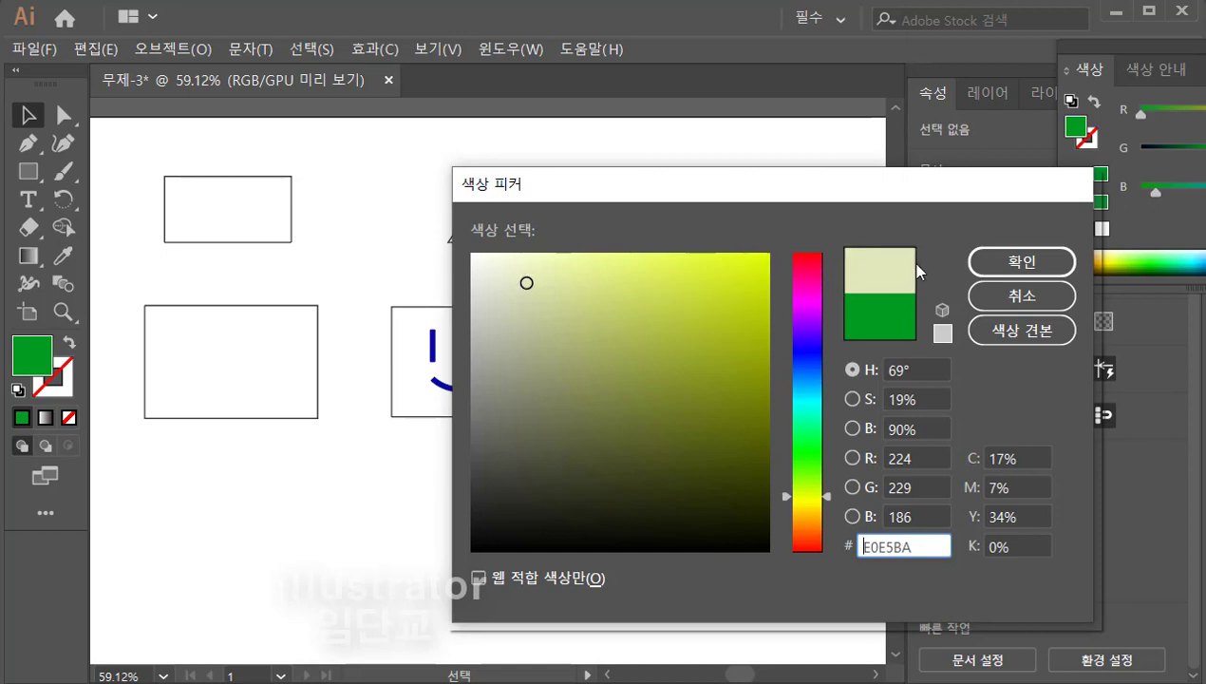
left_click(1014, 266)
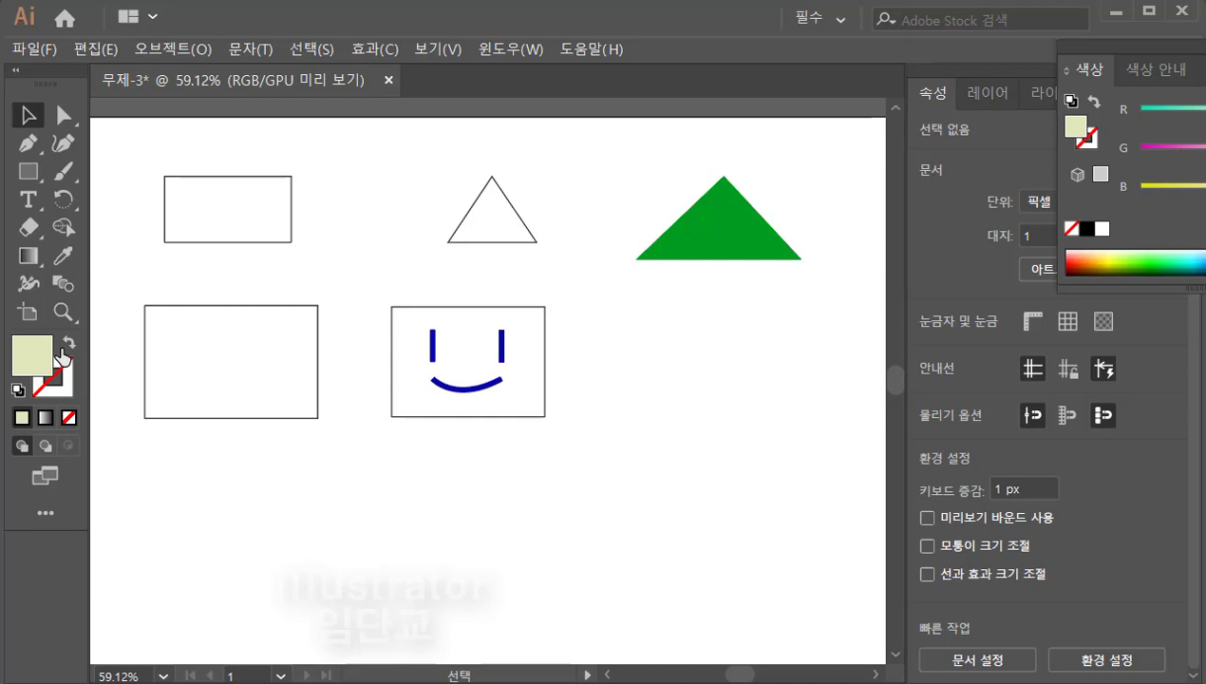
Step: Draw a pale rectangle, narrower than the green triangle, directly beneath its base and deselect it
left_click(35, 174)
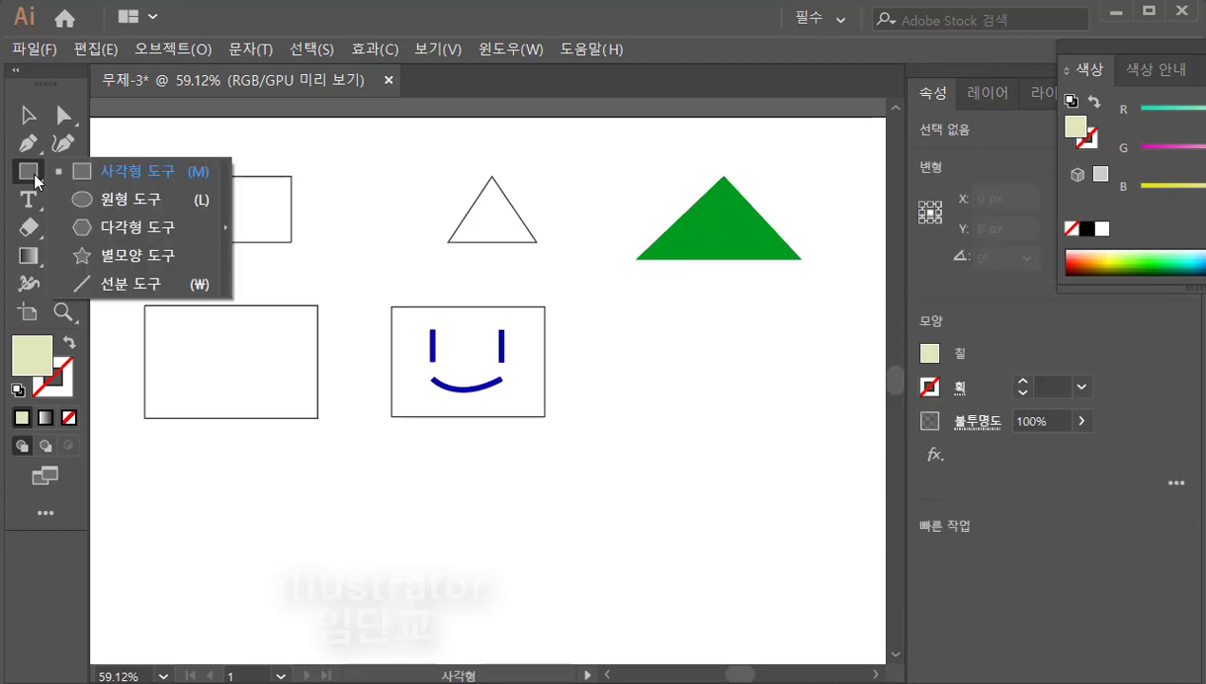
left_click(138, 172)
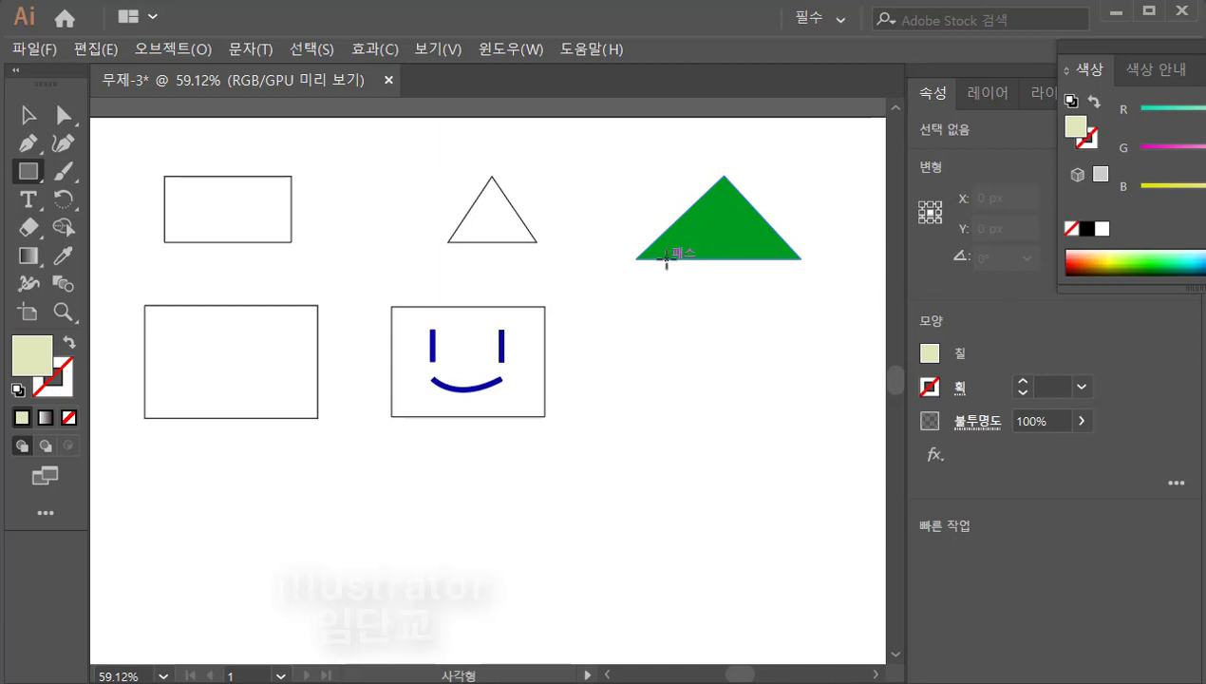
left_click_drag(667, 259, 775, 334)
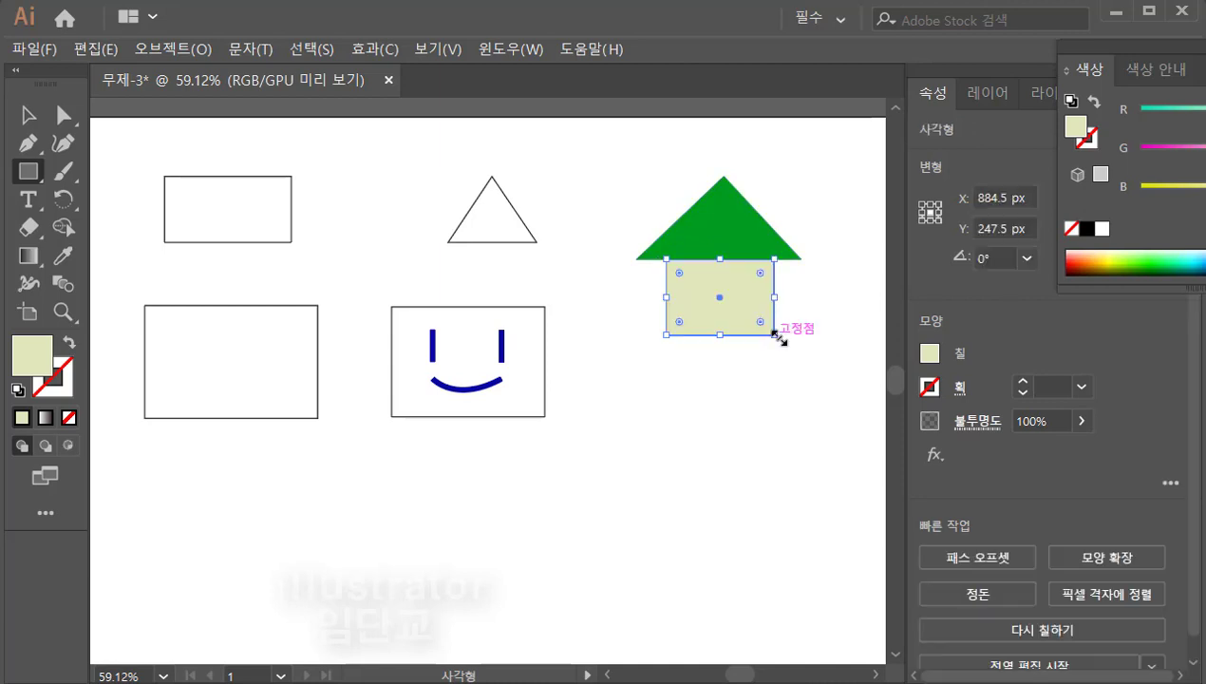
left_click(26, 115)
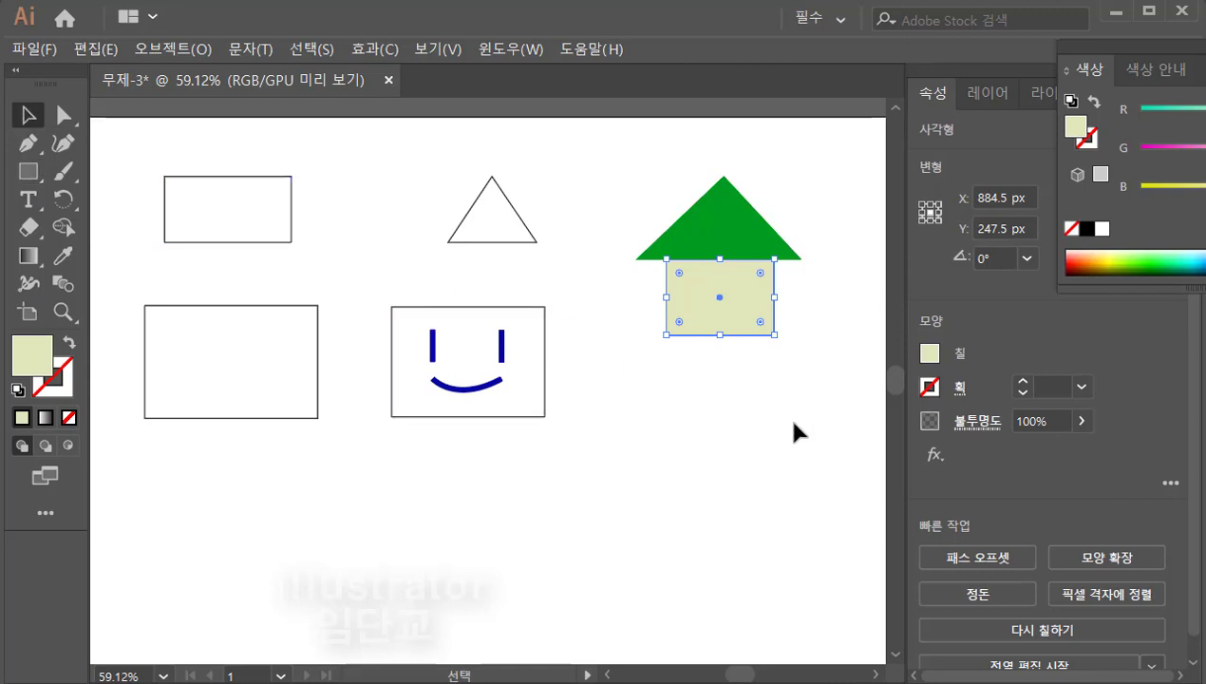
left_click(762, 372)
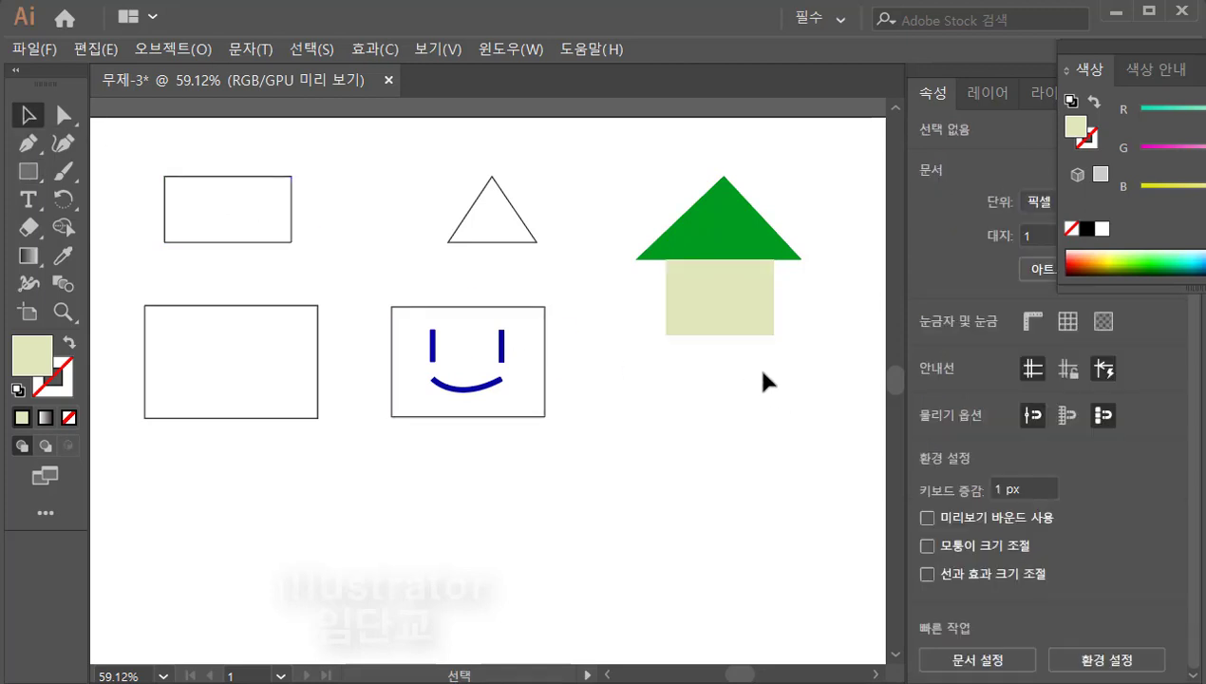
Step: With nothing selected, set the fill to black 000000
double_click(31, 361)
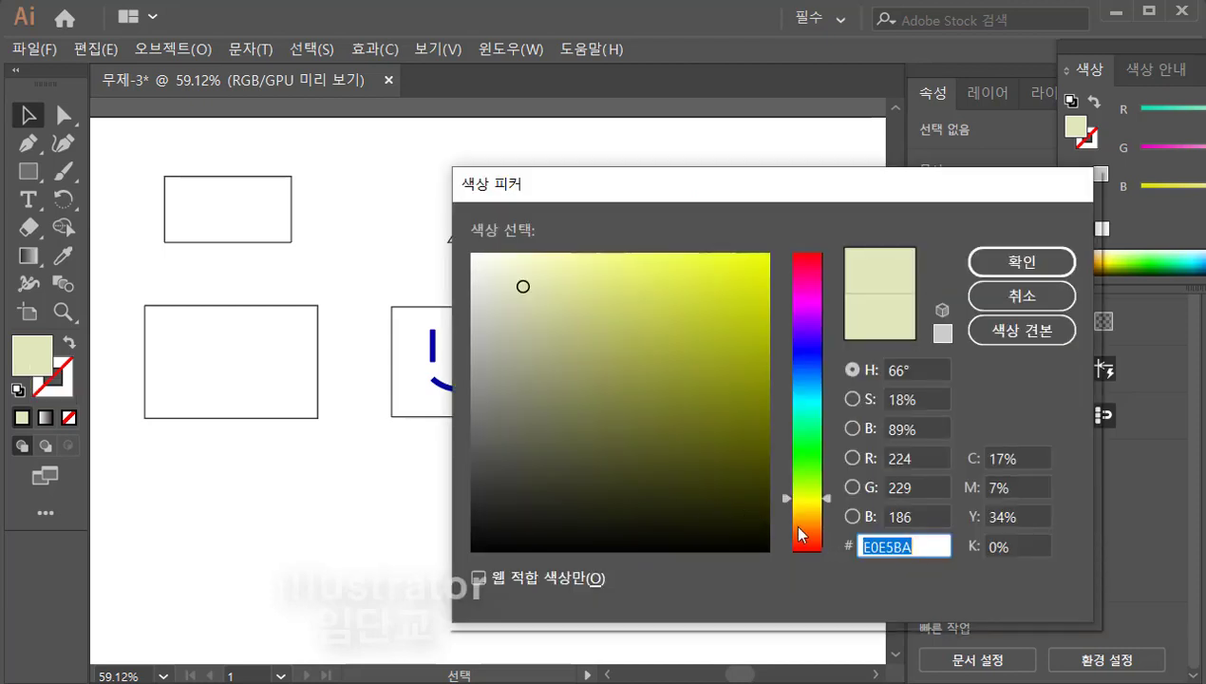
left_click(508, 525)
left_click_drag(482, 542, 460, 553)
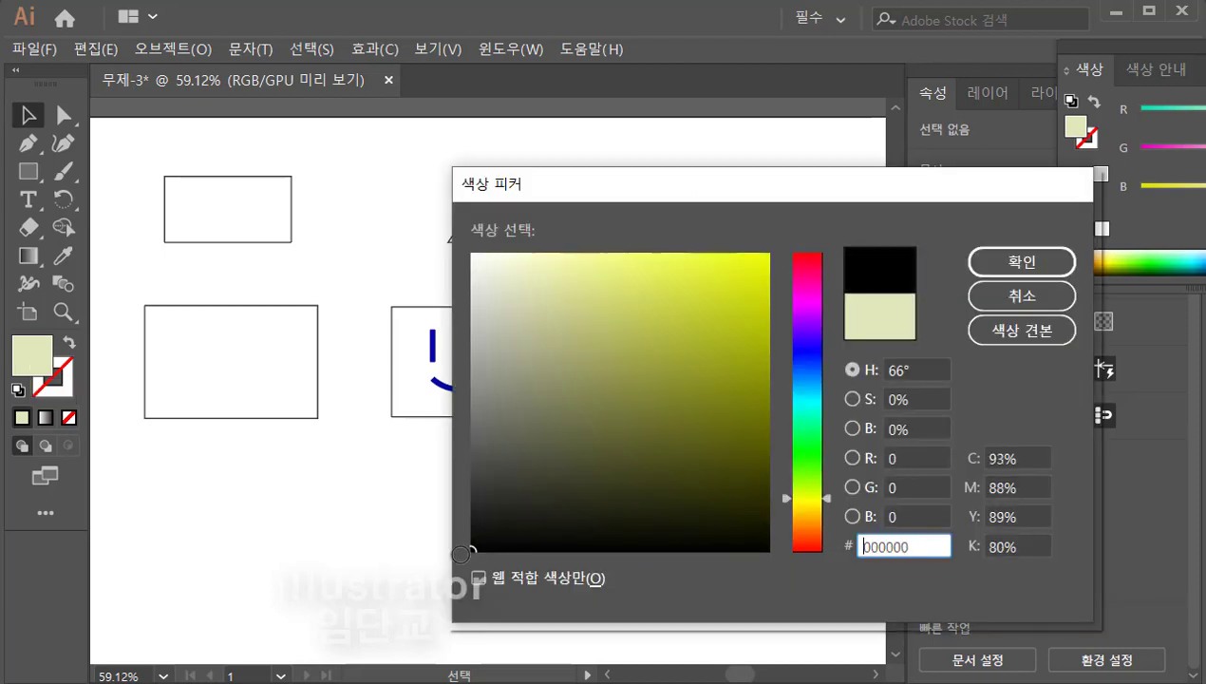
left_click(1013, 264)
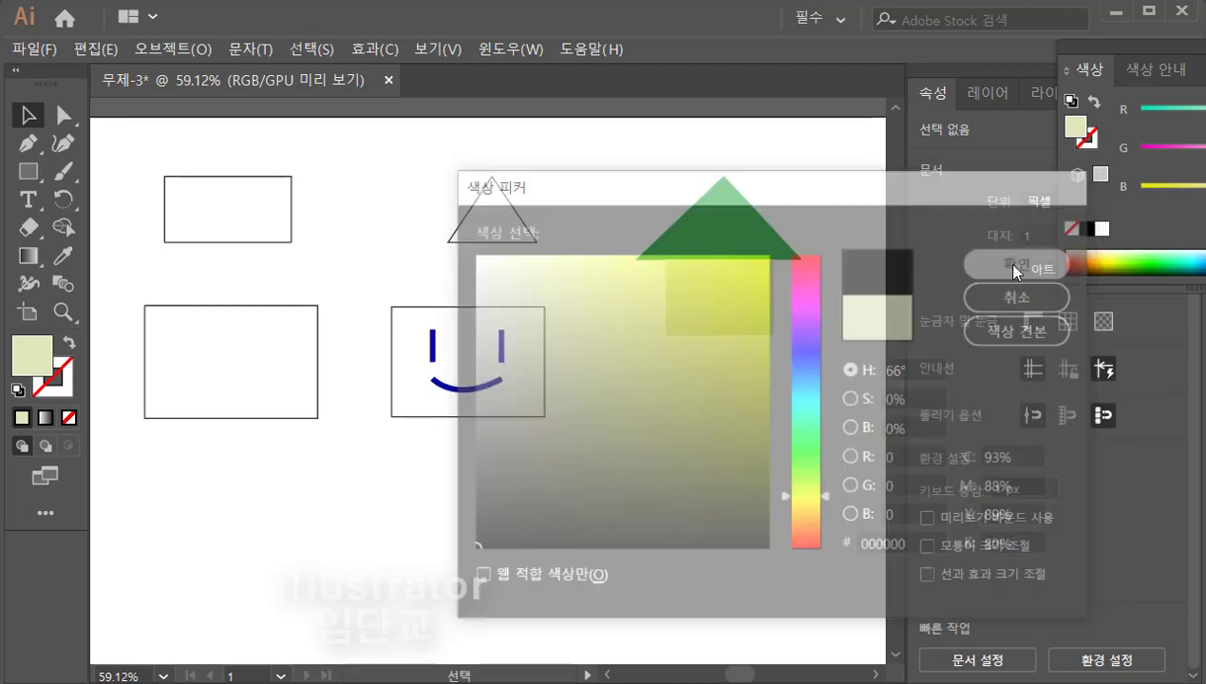
Step: Draw a black bar about 26 px high along the pale rectangle's lower edge, matching its width, and deselect it
left_click(29, 172)
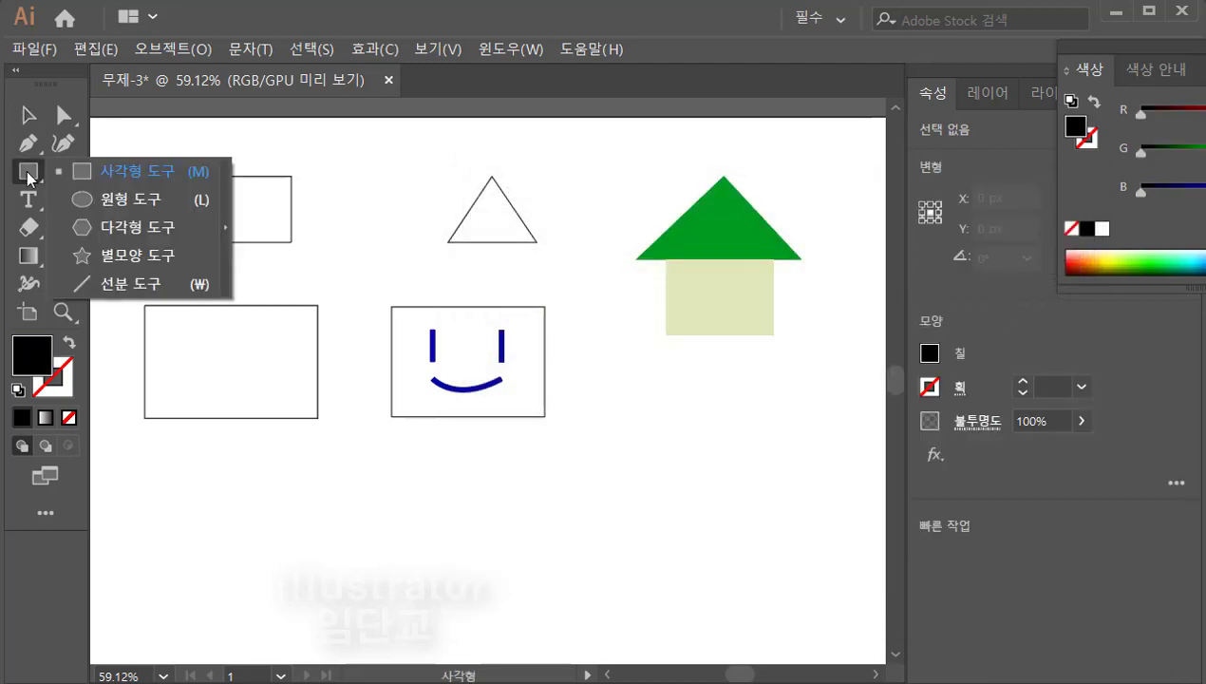
left_click(108, 177)
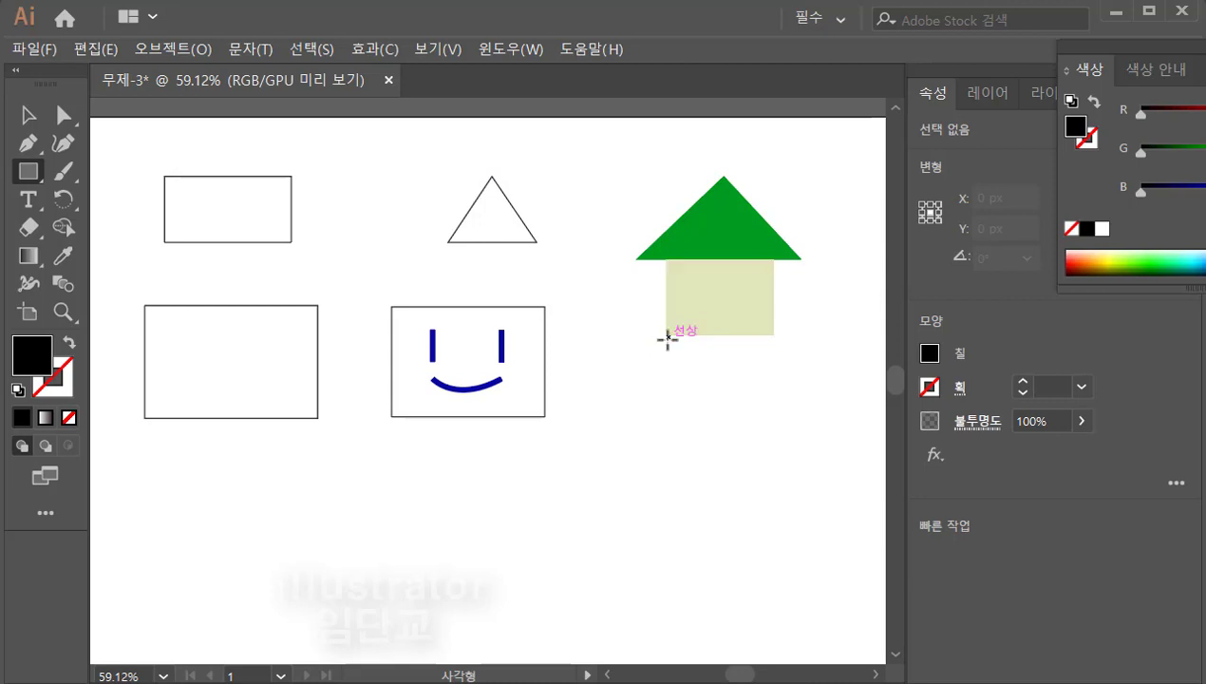
left_click_drag(666, 337, 775, 353)
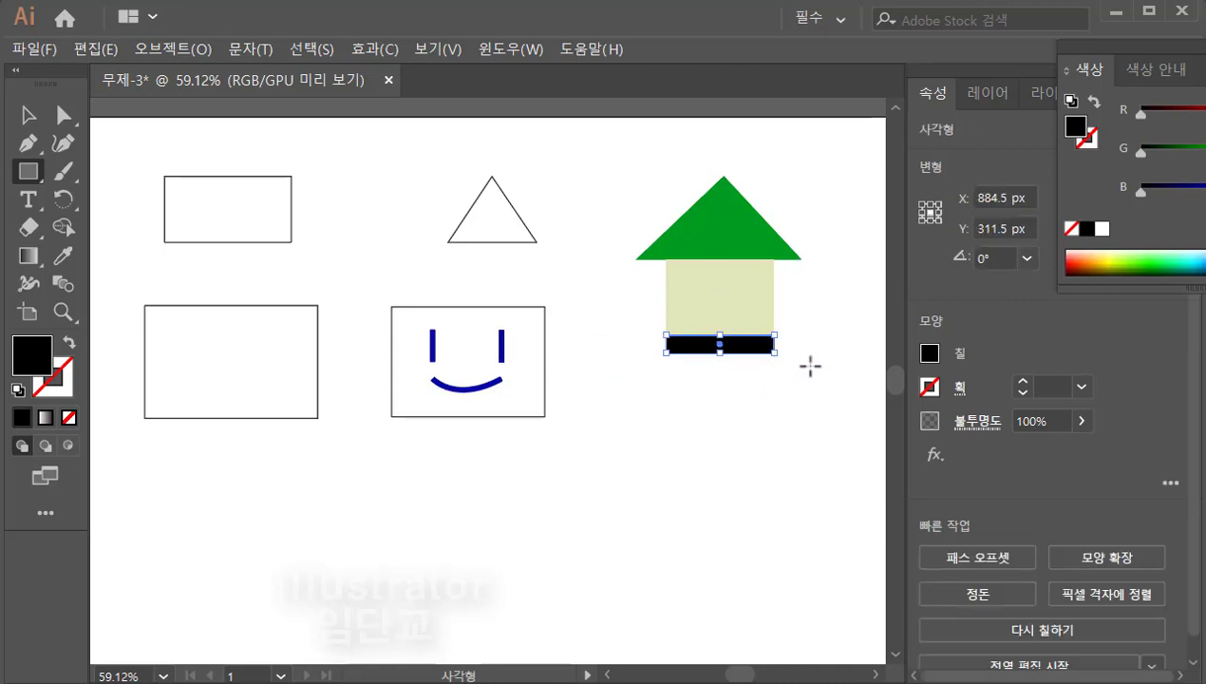
left_click(28, 117)
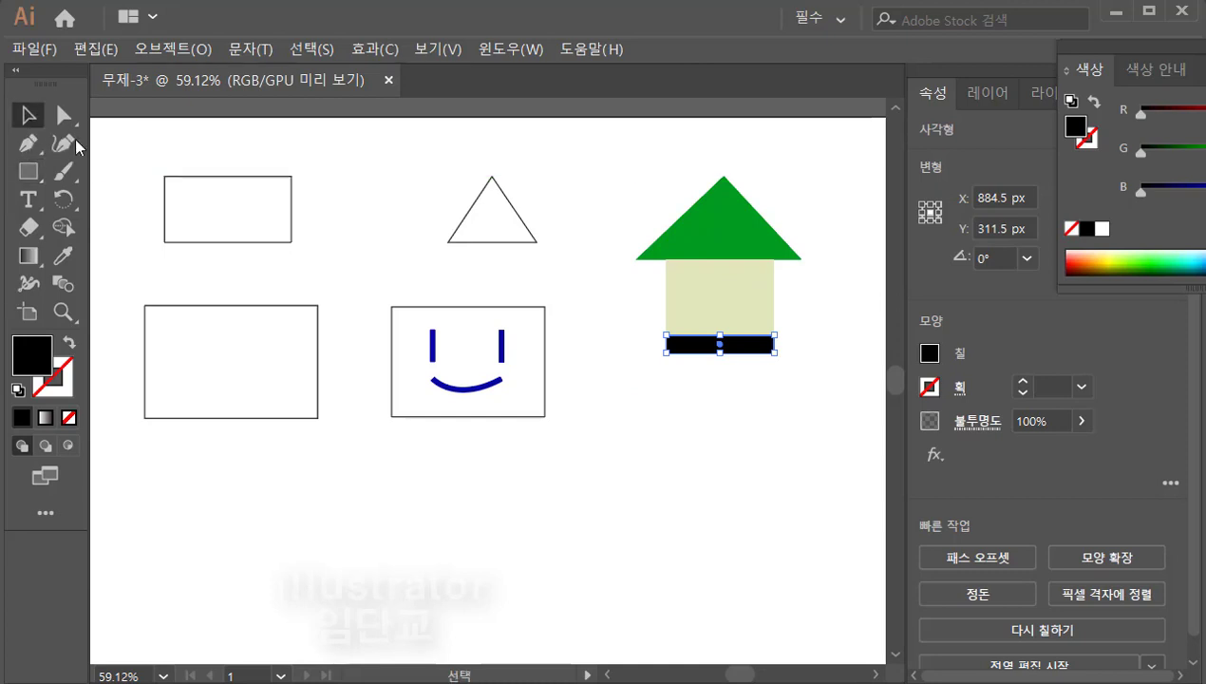
left_click(768, 385)
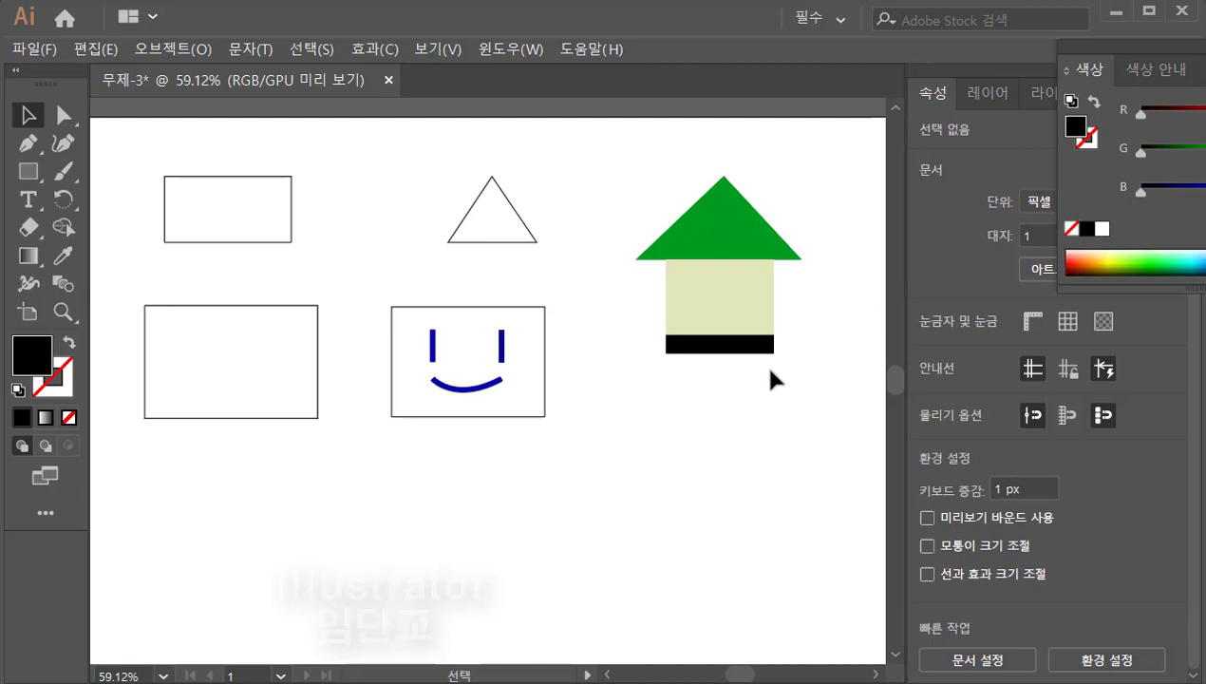
Step: Select the pale rectangle and the black bar together and duplicate them 124 px straight down
left_click_drag(630, 299, 742, 371)
left_click_drag(741, 372, 744, 375)
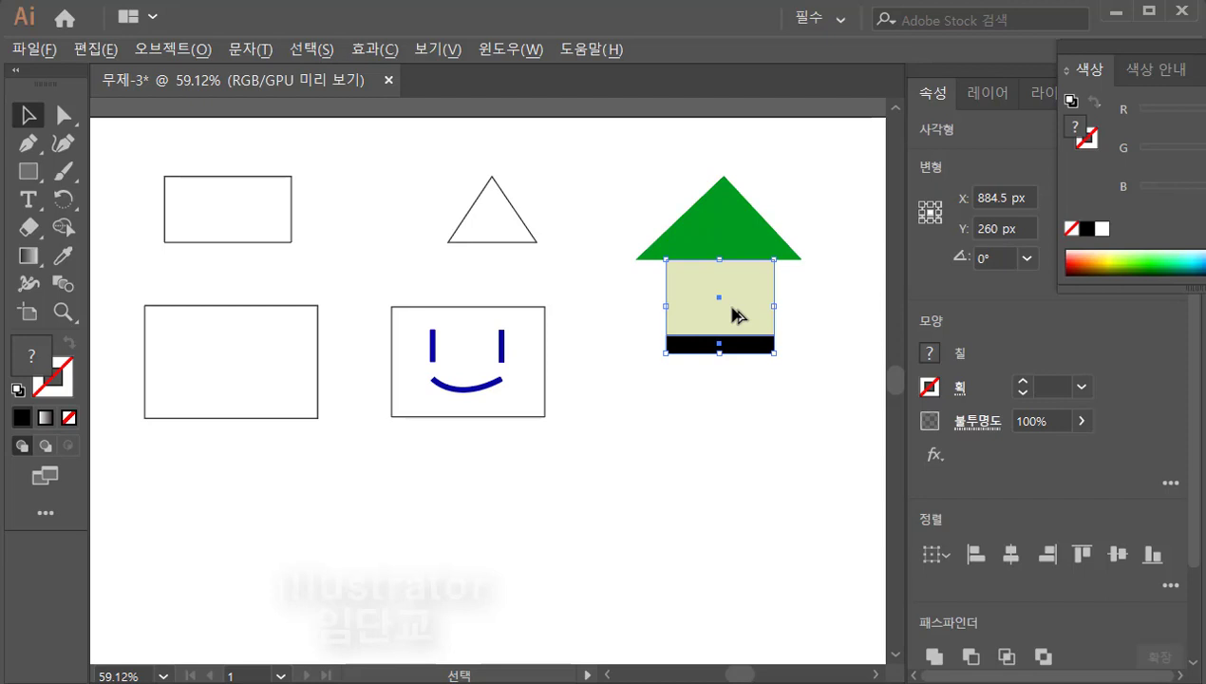
left_click_drag(732, 307, 734, 406)
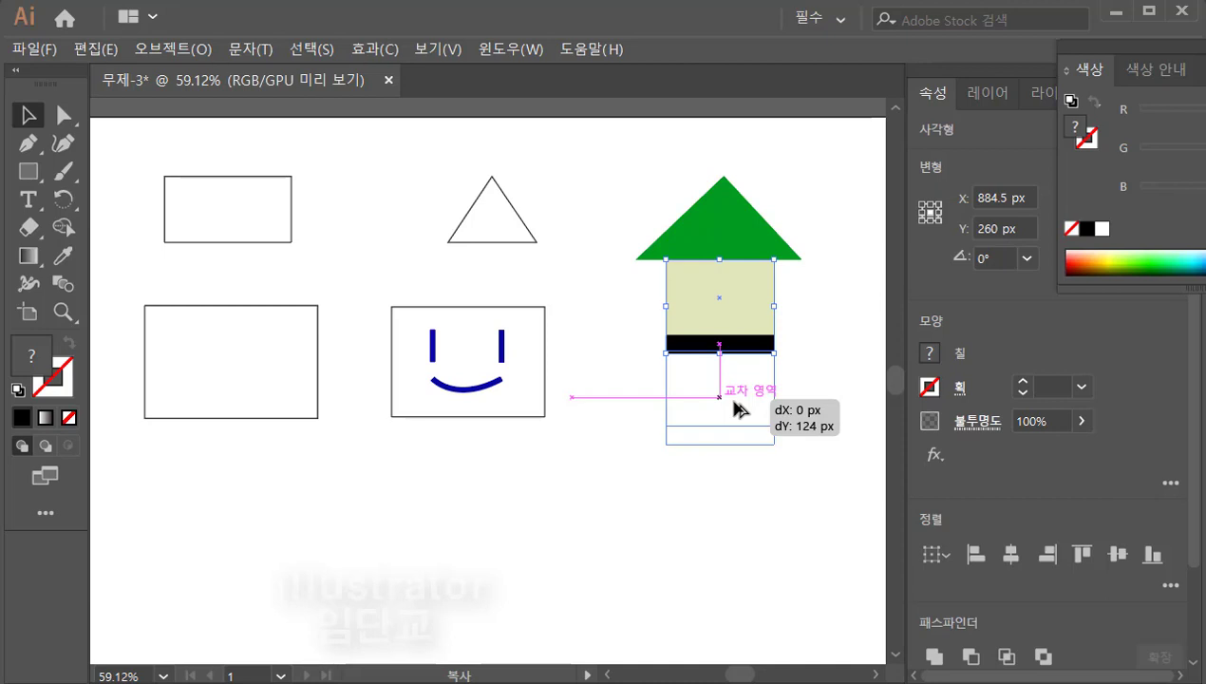
left_click_drag(736, 409, 734, 409)
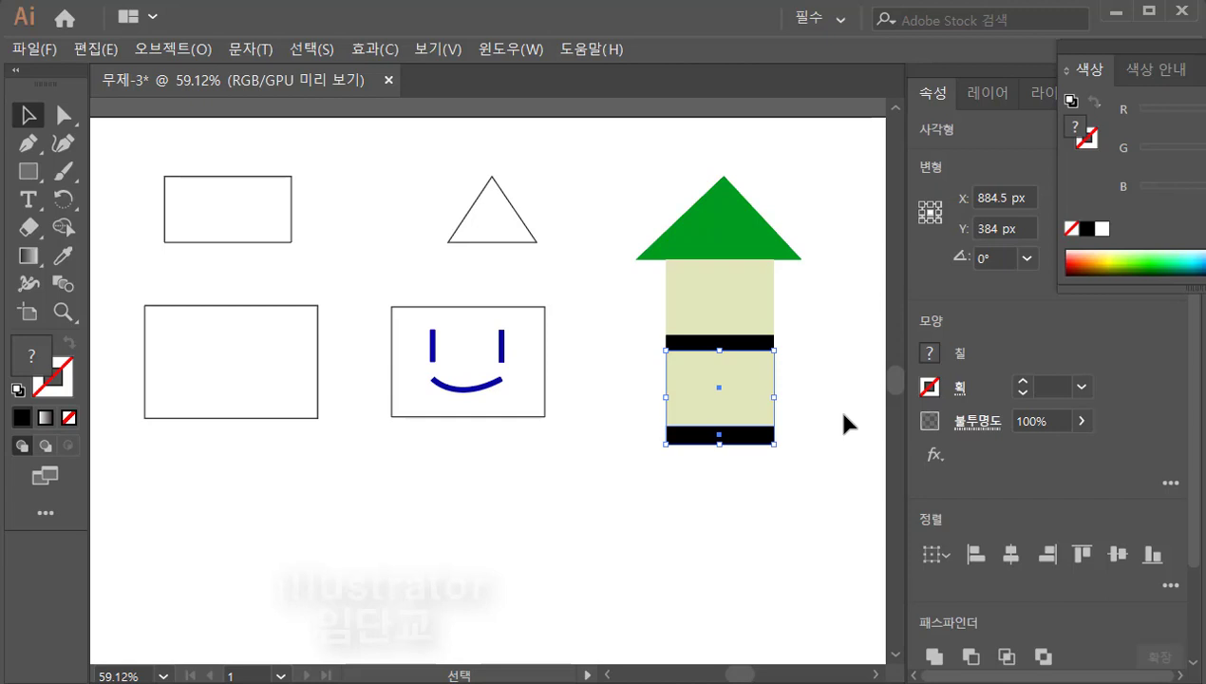
Step: Nudge the duplicated pair vertically to Y 389 px so it sits flush beneath the first black bar, and deselect it
key("Down")
key("Down")
key("Down")
key("Down")
key("Down")
key("Down")
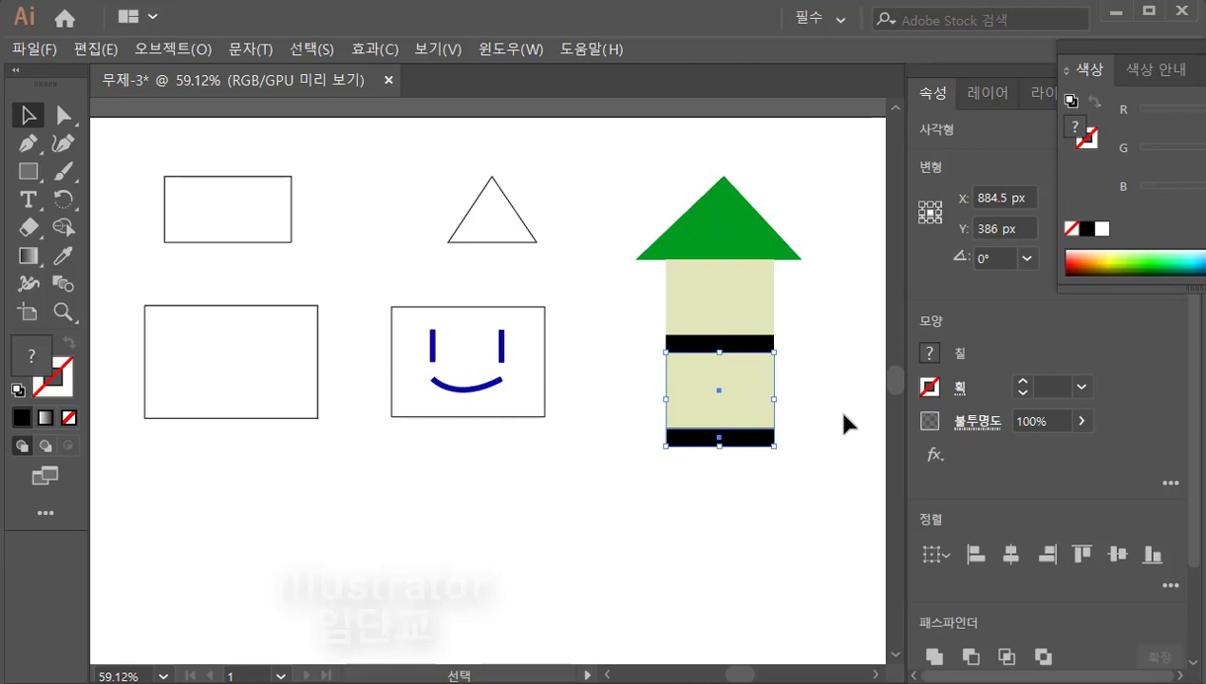
key("Down")
key("Down")
key("Down")
key("Down")
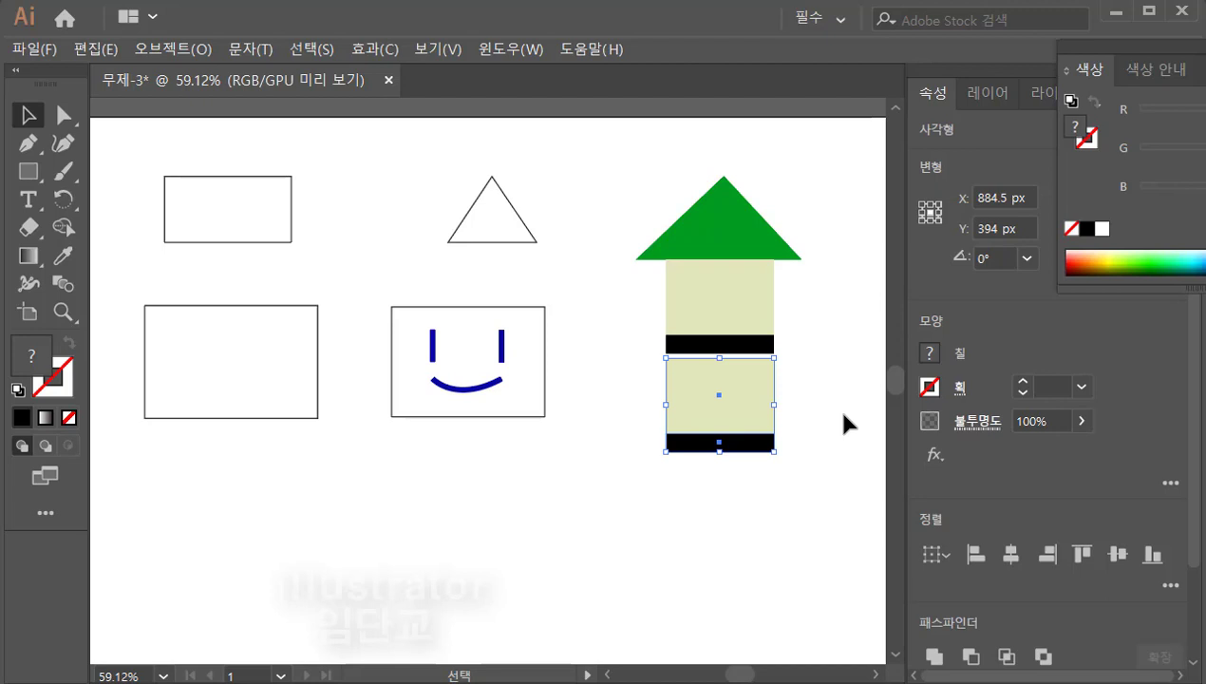
key("Up")
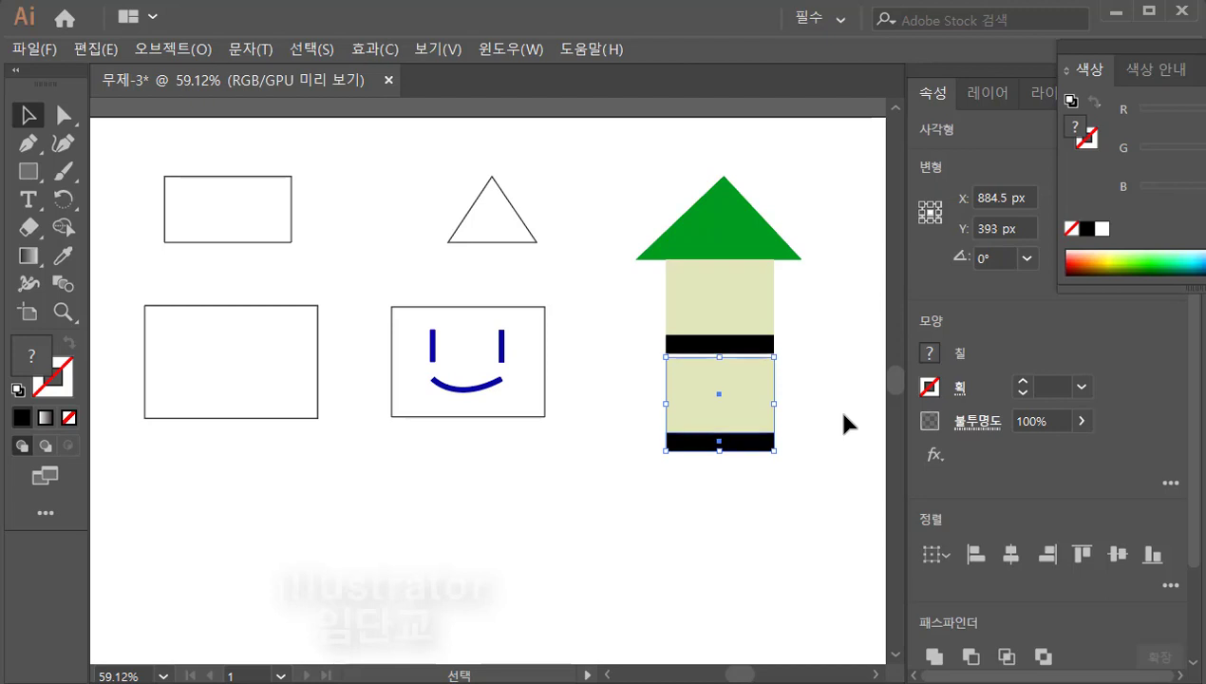
key("Up")
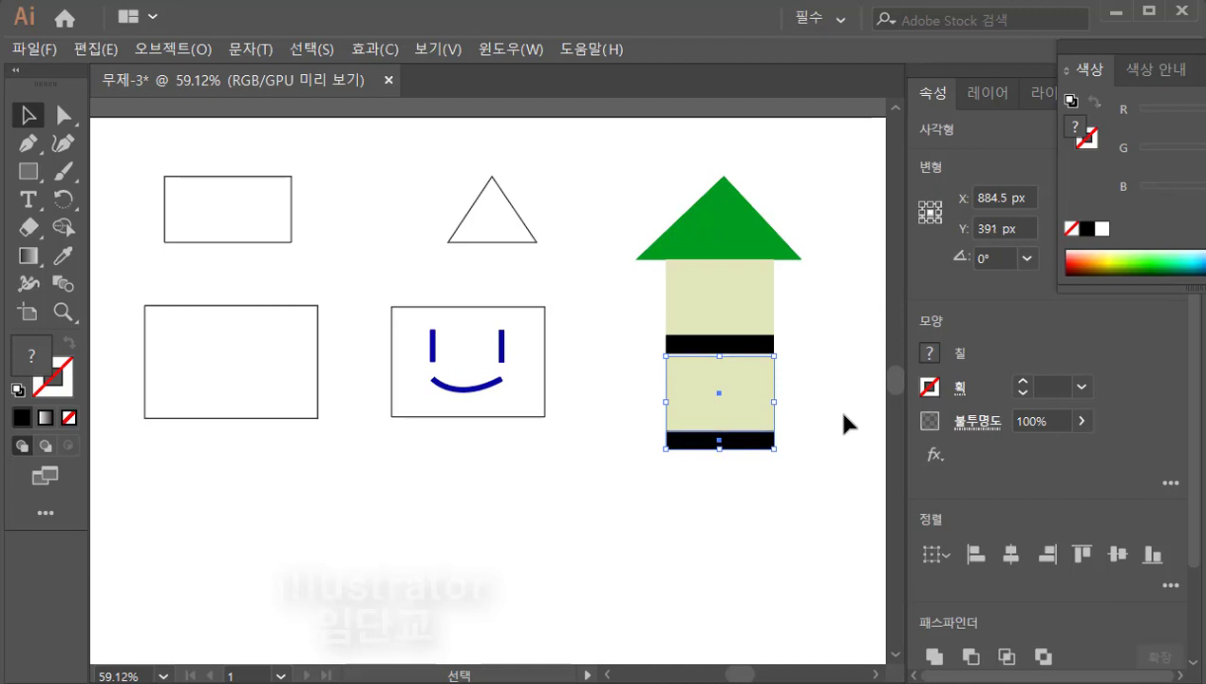
key("Up")
key("Up")
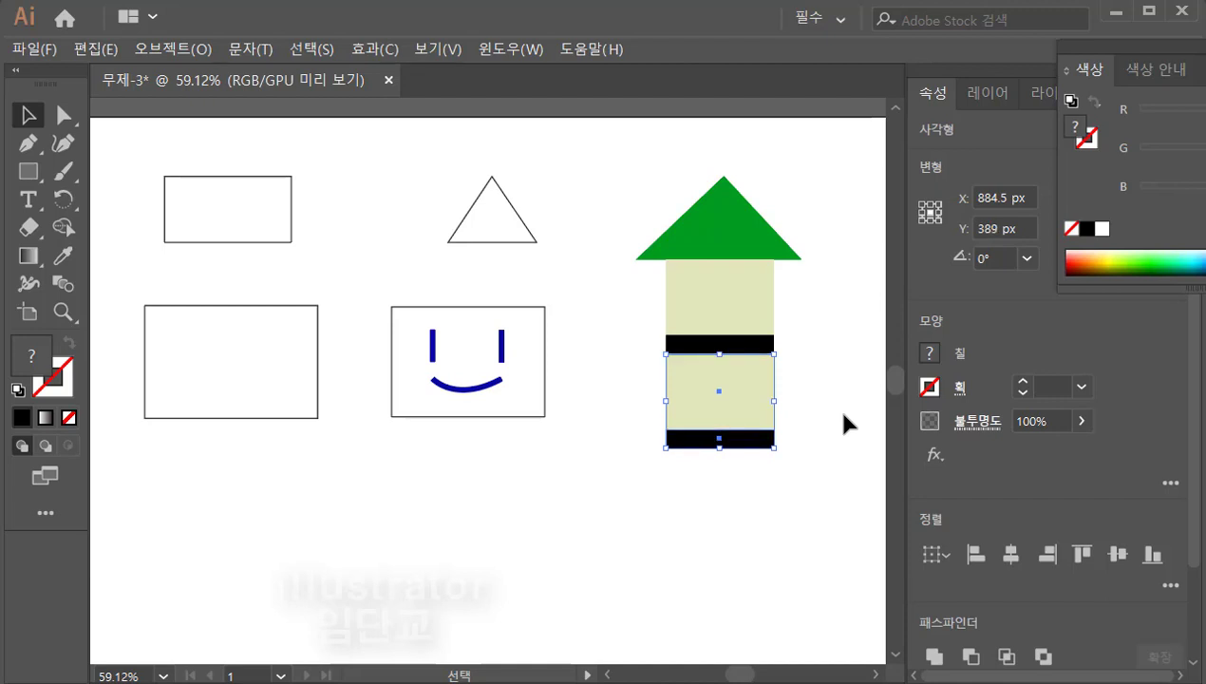
left_click(814, 499)
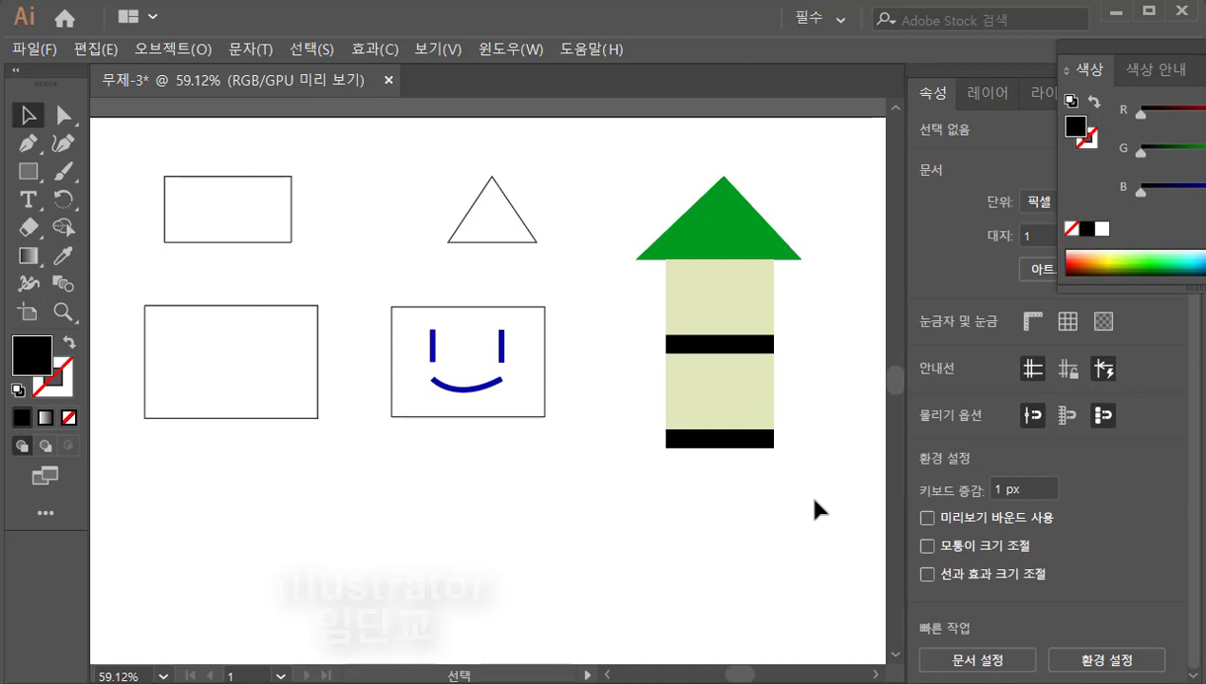
Step: Duplicate the lower pale rectangle straight down to directly beneath the second black bar, and deselect the copy
left_click(729, 403)
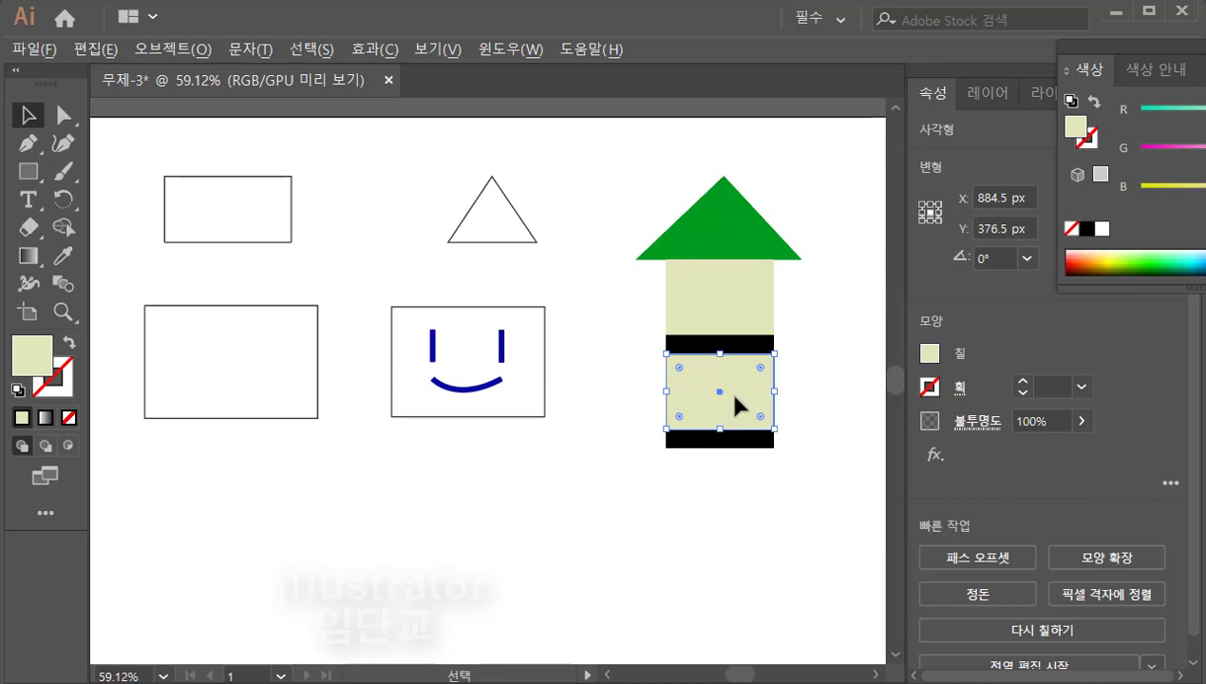
left_click_drag(736, 398, 734, 488)
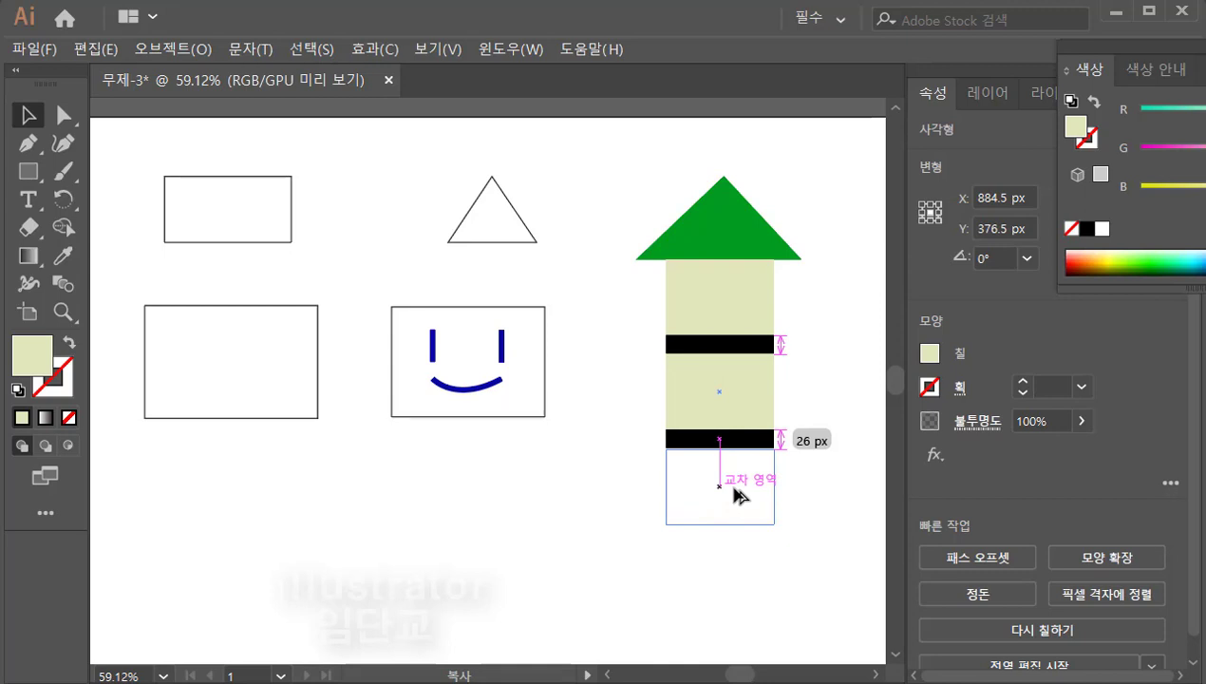
left_click_drag(734, 488, 734, 488)
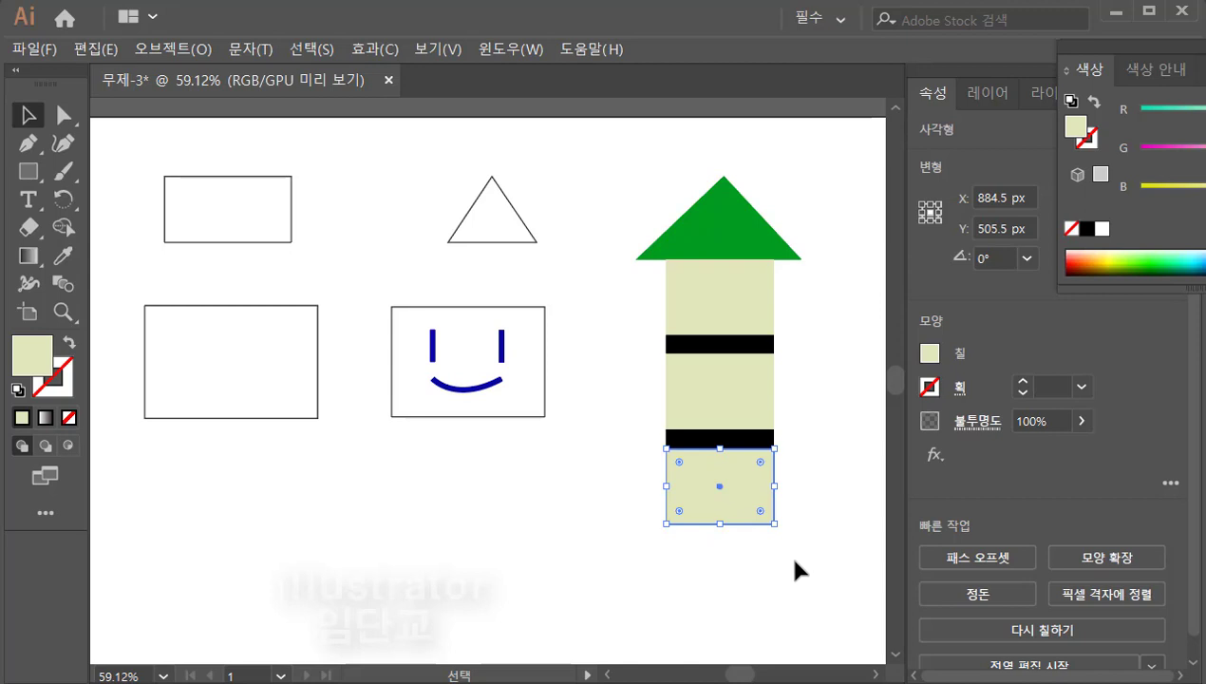
left_click(715, 582)
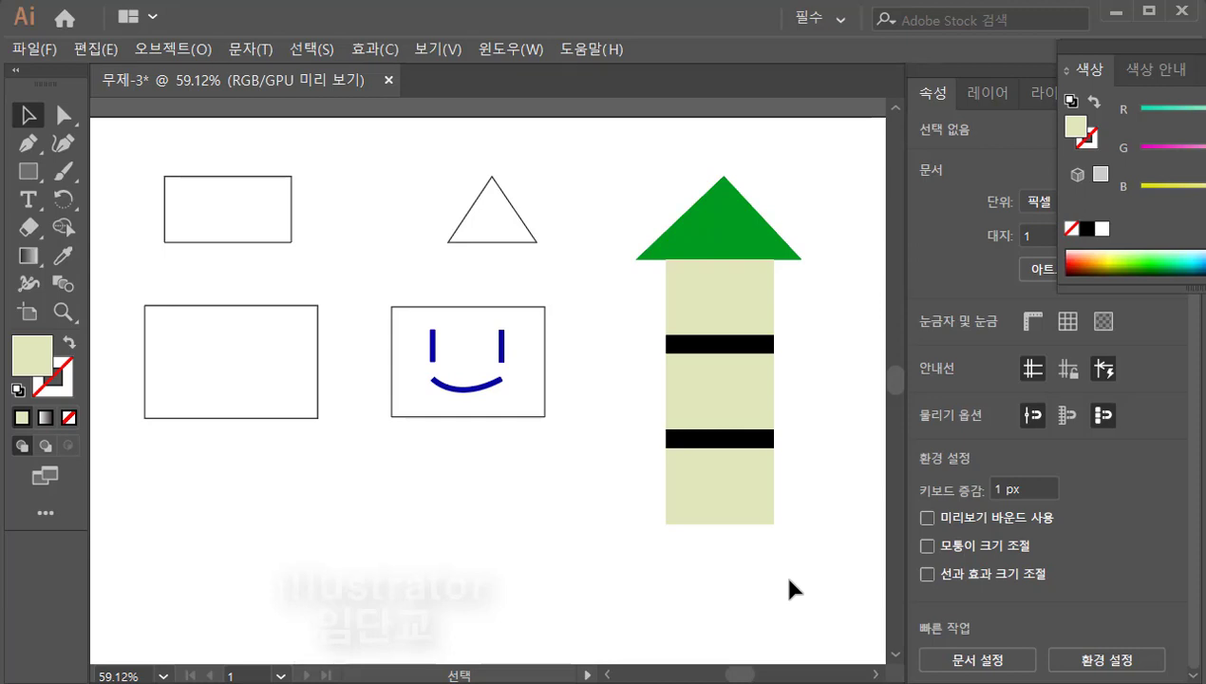
Step: Draw a square about 48 px wide in the empty area below the large outlined rectangles and rotate it about 40° into a diamond
left_click(29, 180)
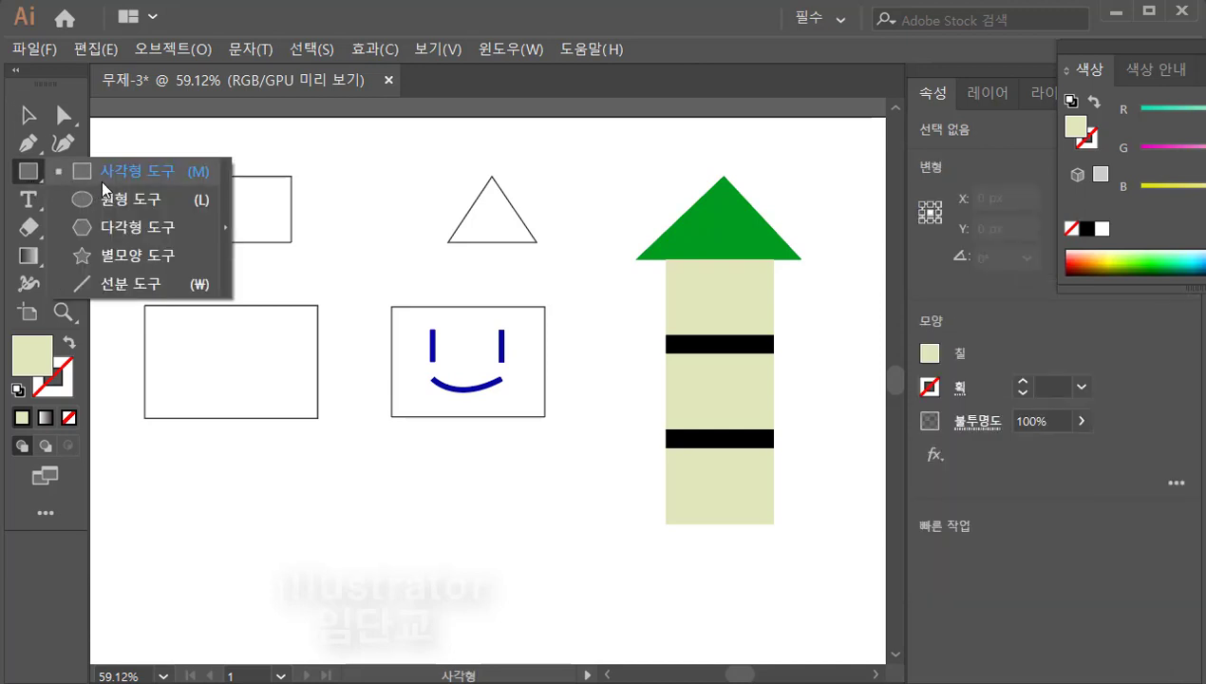
left_click(102, 182)
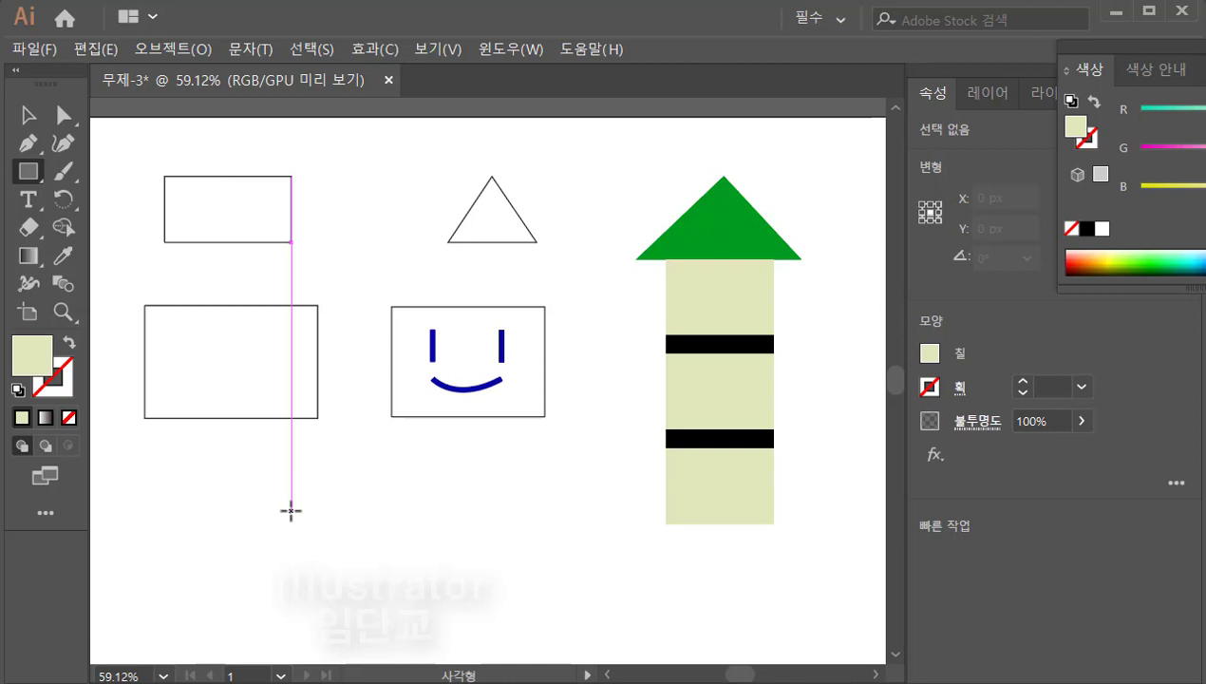
left_click_drag(291, 511, 311, 543)
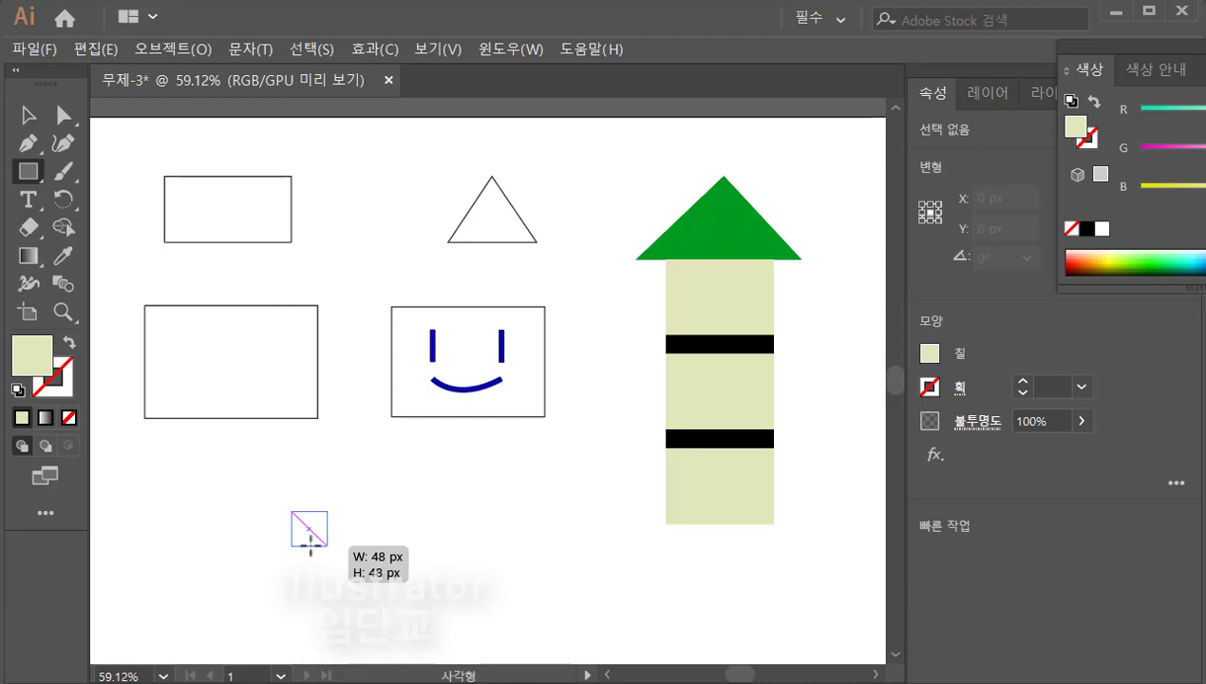
left_click_drag(310, 544, 311, 543)
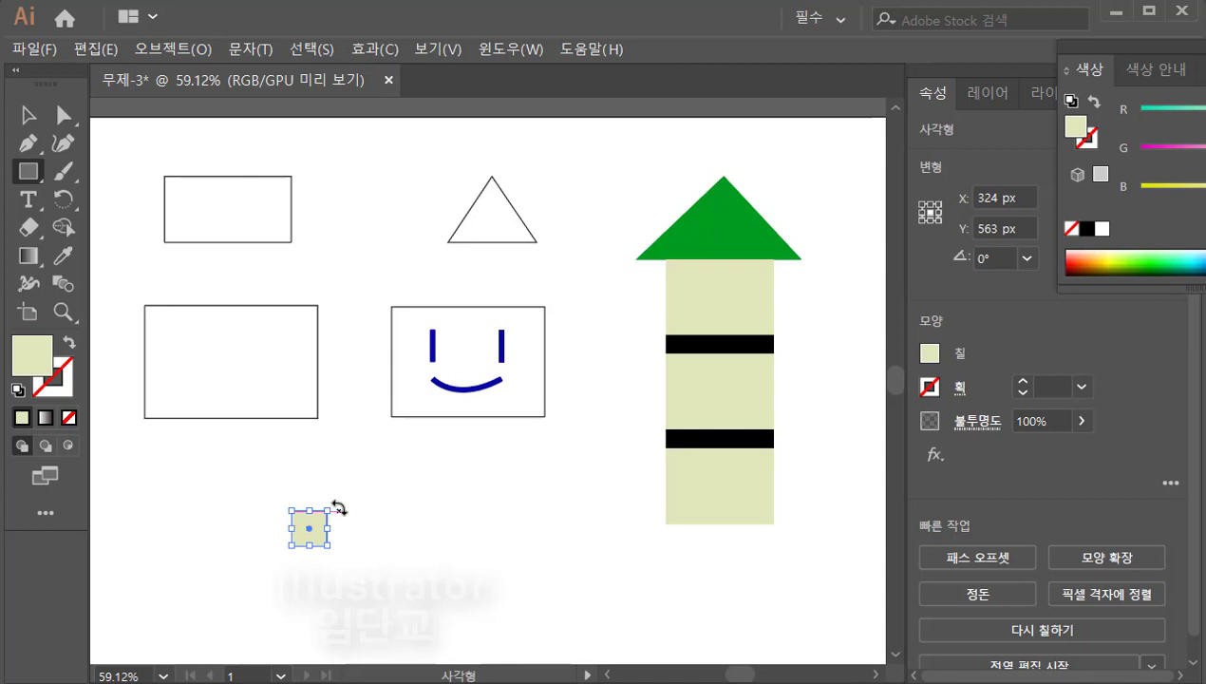
left_click_drag(339, 509, 313, 491)
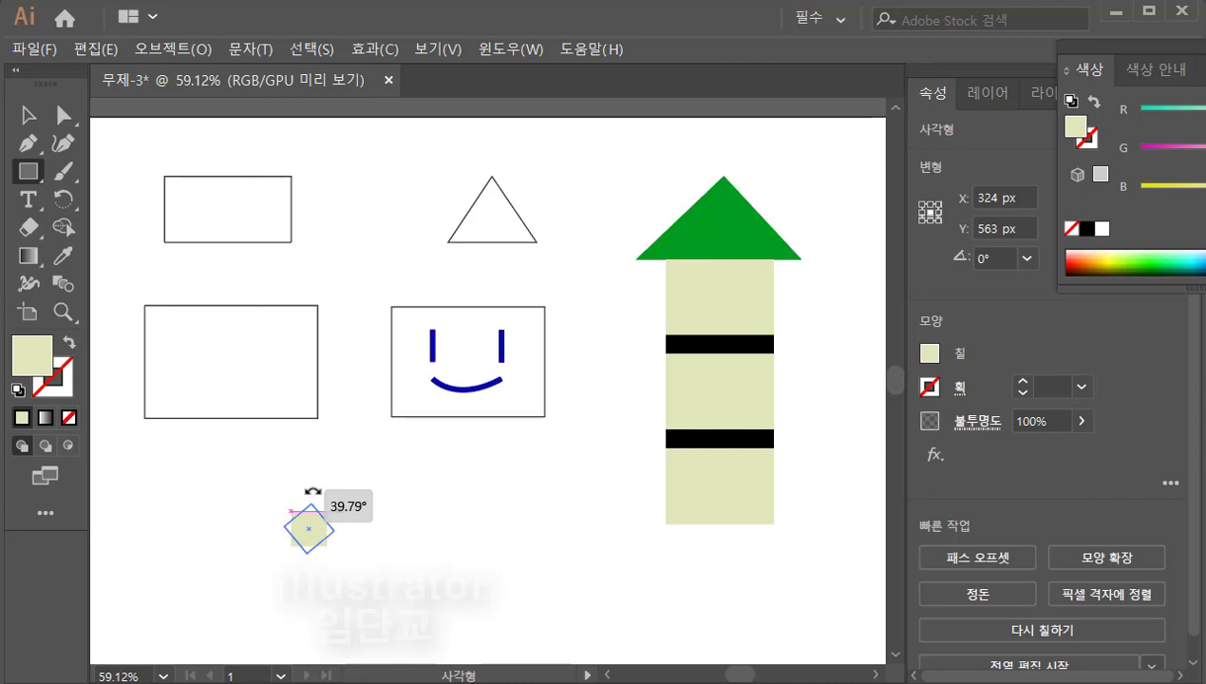
left_click_drag(312, 491, 312, 491)
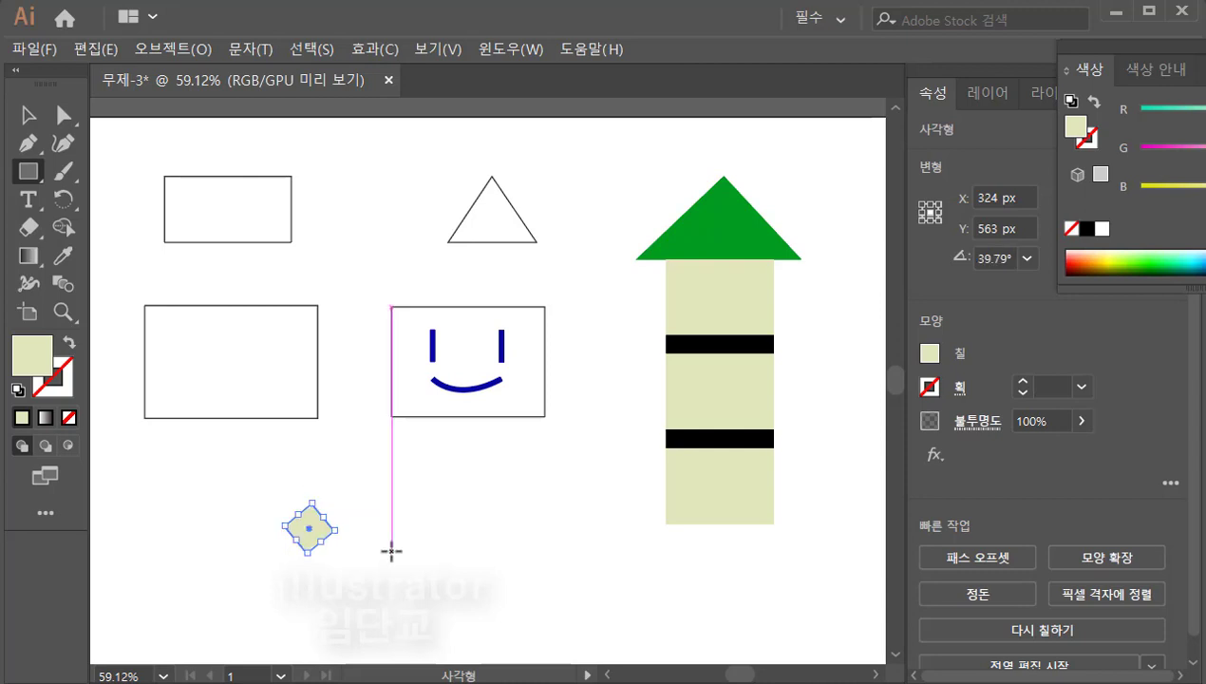
Step: Fill the rotated square with the olive yellow #C6CC6E
double_click(32, 362)
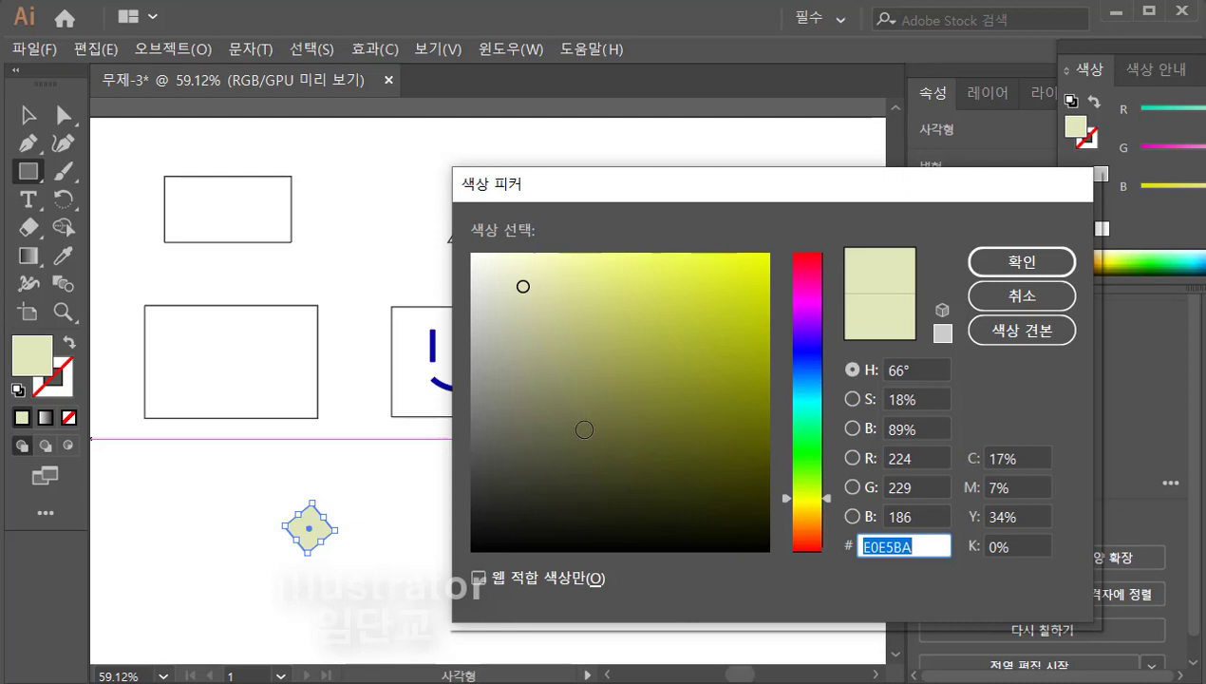
left_click(608, 312)
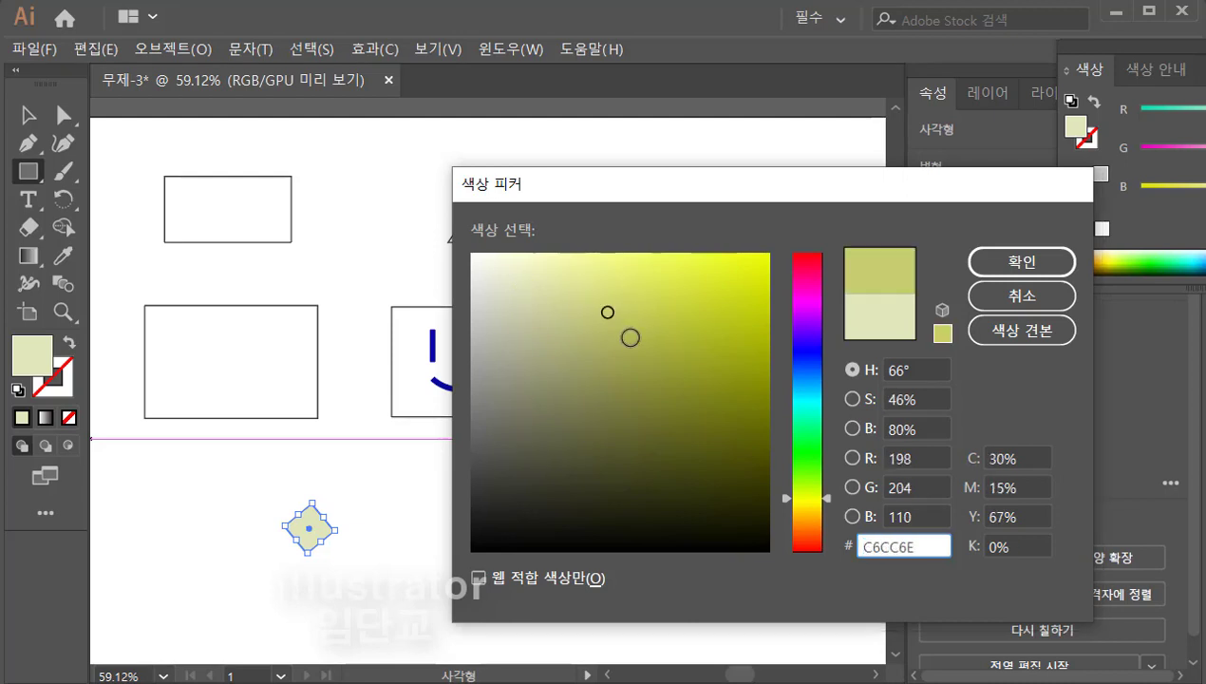
left_click(1011, 267)
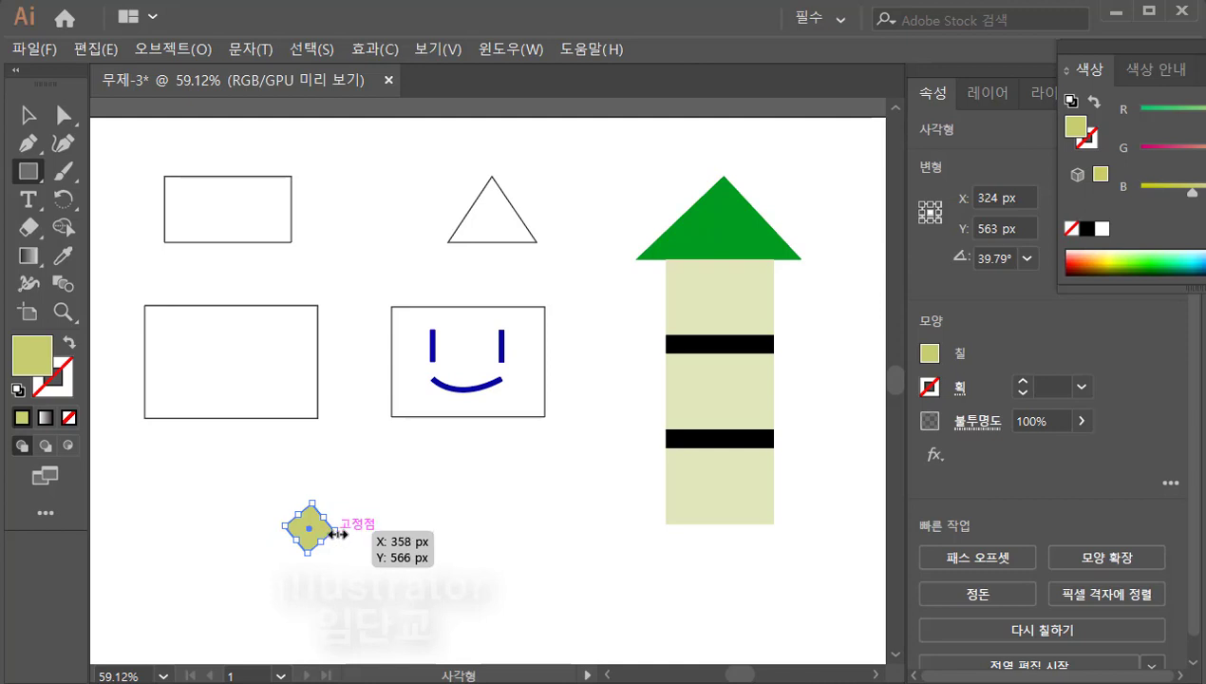
Step: Scale the olive diamond down proportionally to about 32 px per side and deselect it
left_click_drag(338, 533, 335, 531)
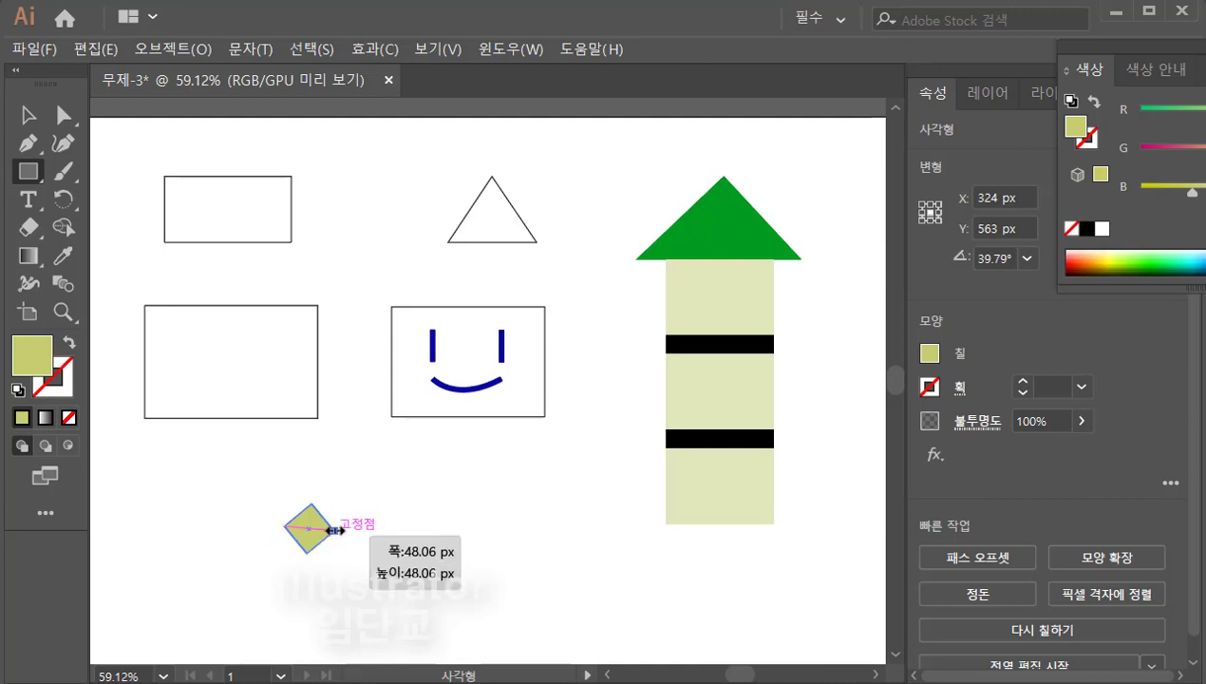
left_click_drag(336, 532, 323, 533)
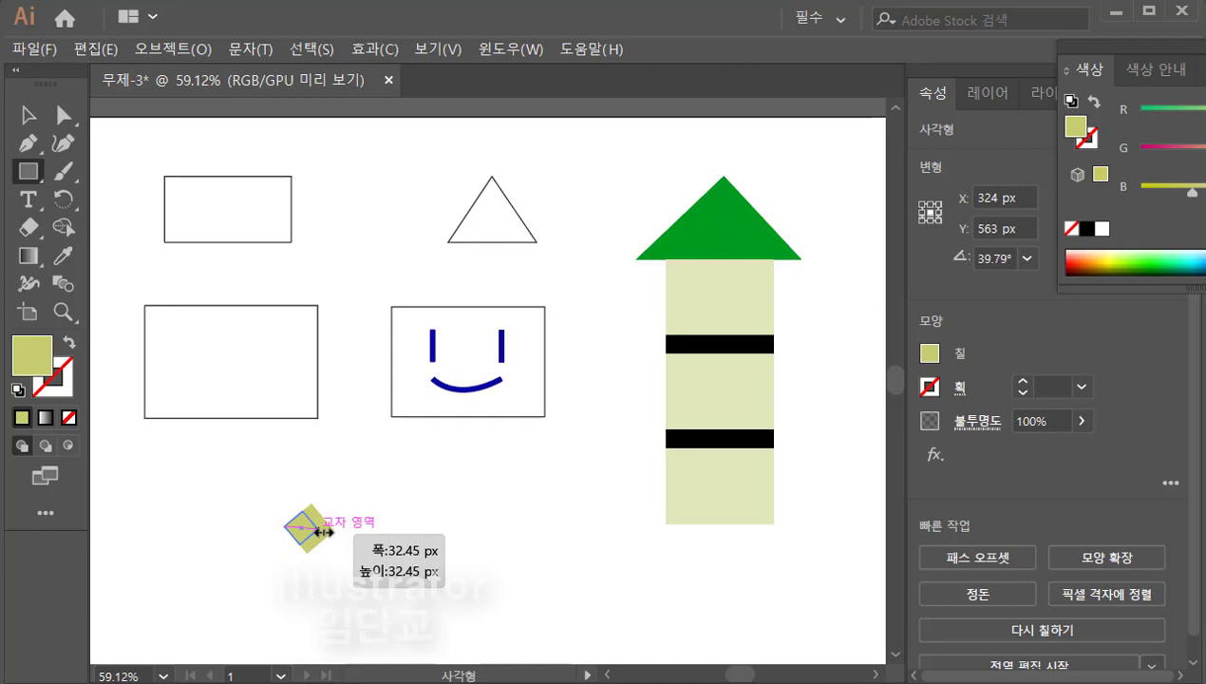
left_click_drag(322, 533, 333, 527)
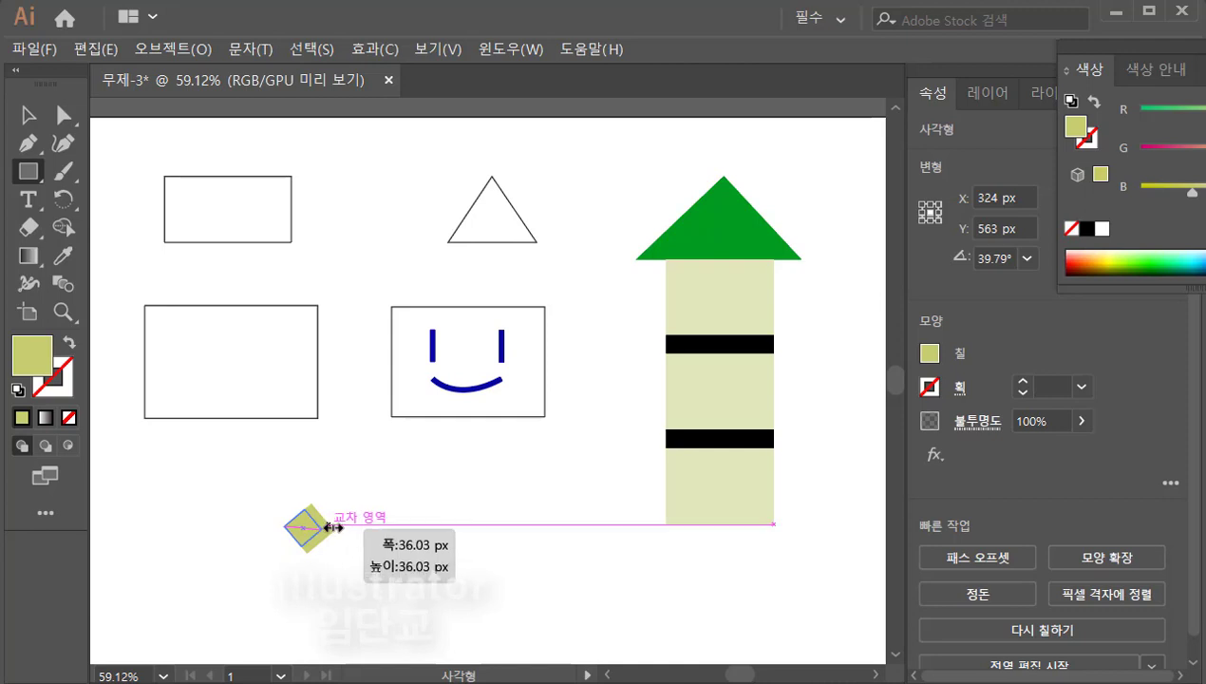
left_click_drag(333, 527, 326, 527)
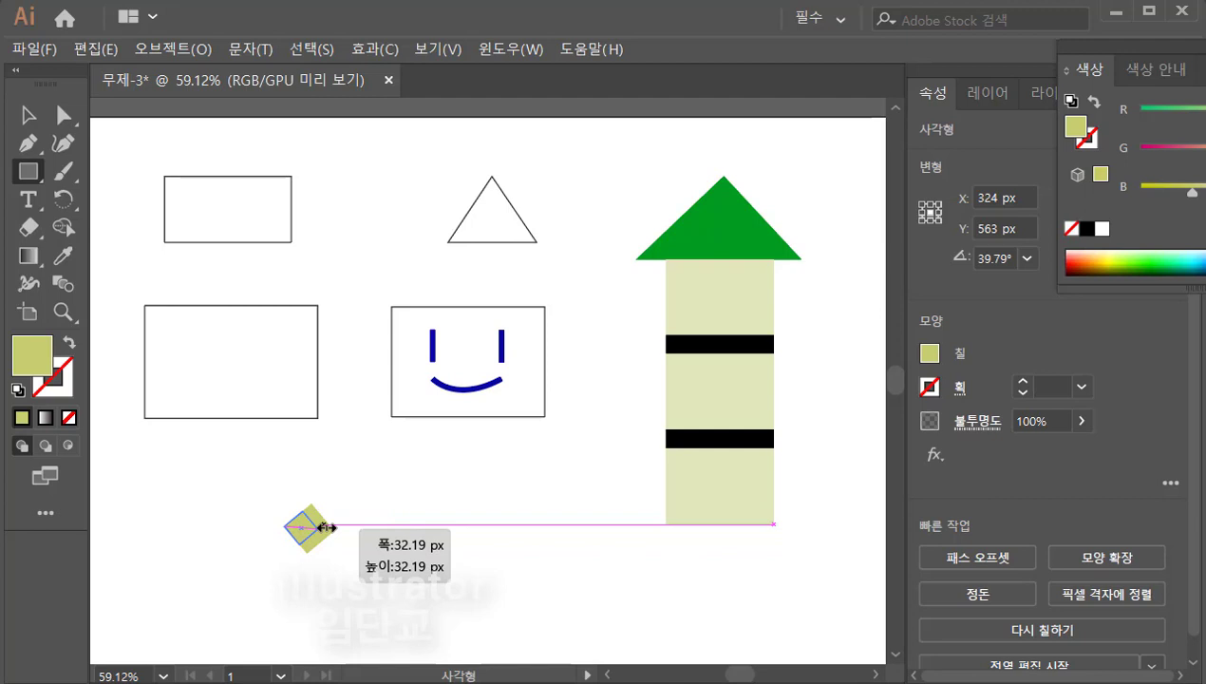
left_click_drag(326, 527, 326, 527)
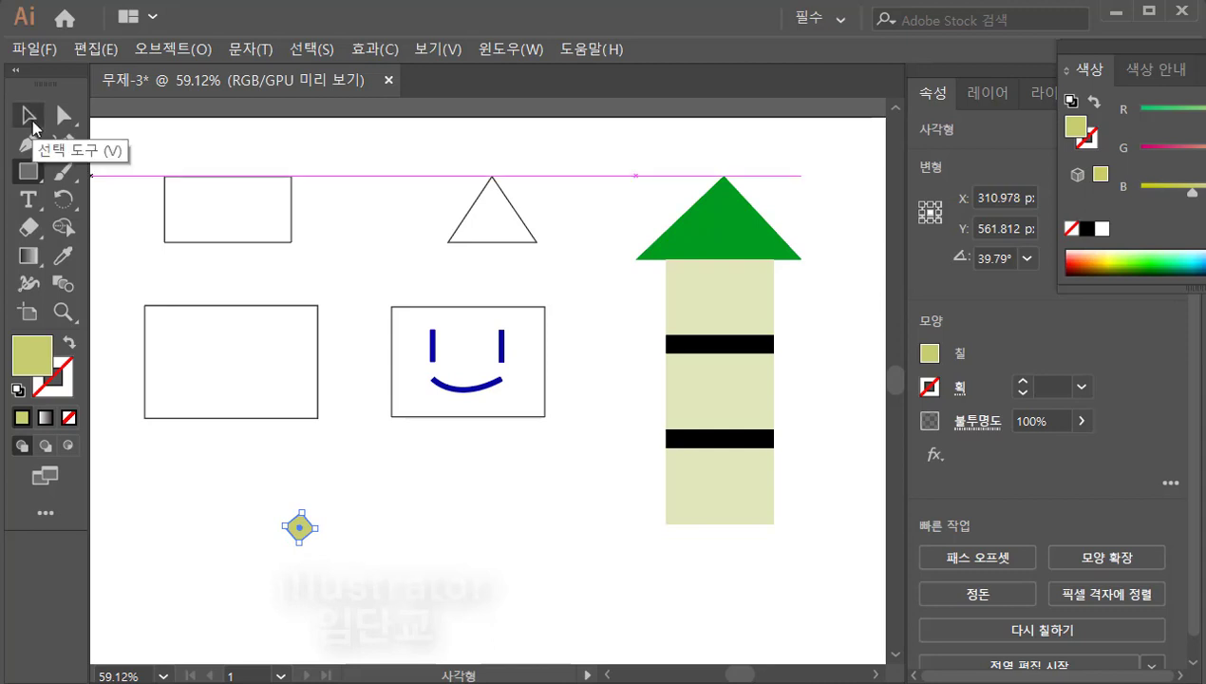
left_click(30, 118)
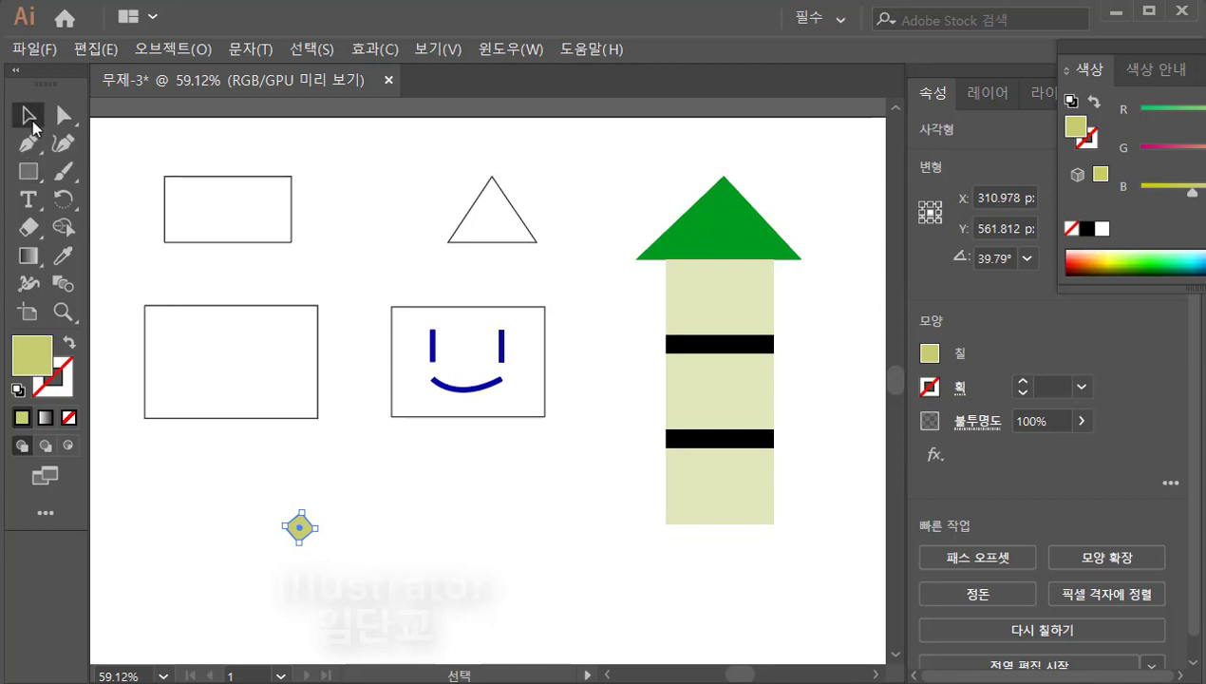
left_click(361, 573)
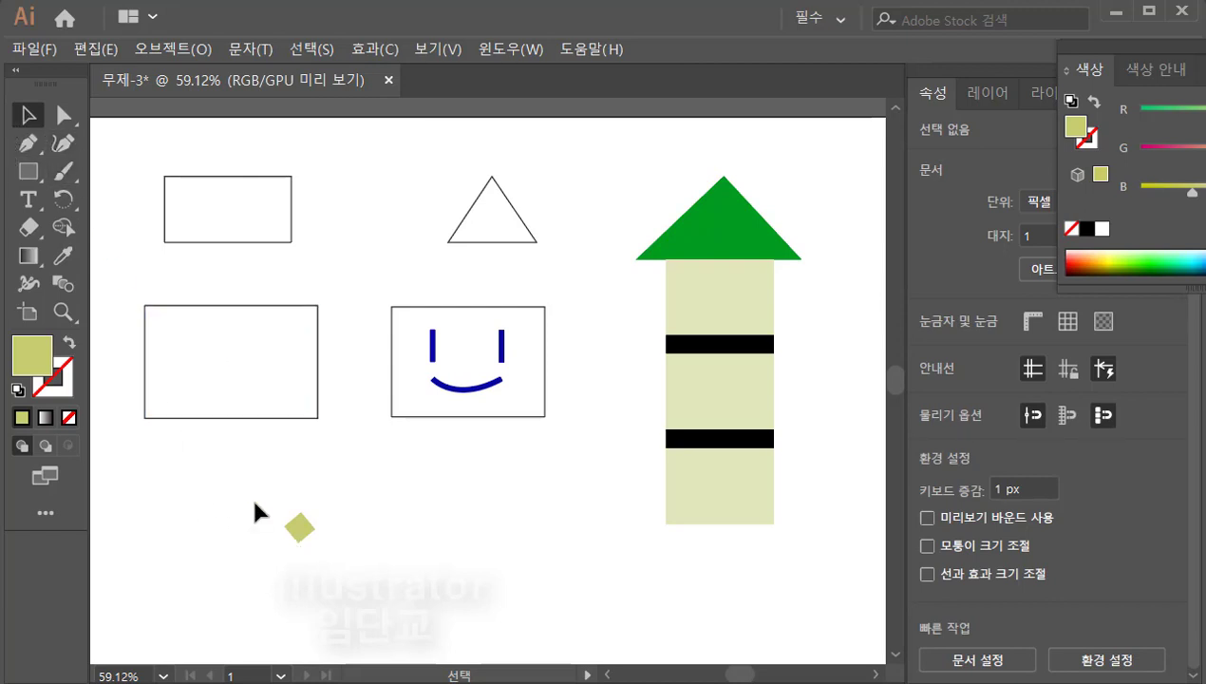
Step: Move the diamond onto the tower's uppermost pale rectangle, duplicate it onto the middle and lowest pale rectangles, and deselect the last copy
left_click_drag(330, 546, 338, 550)
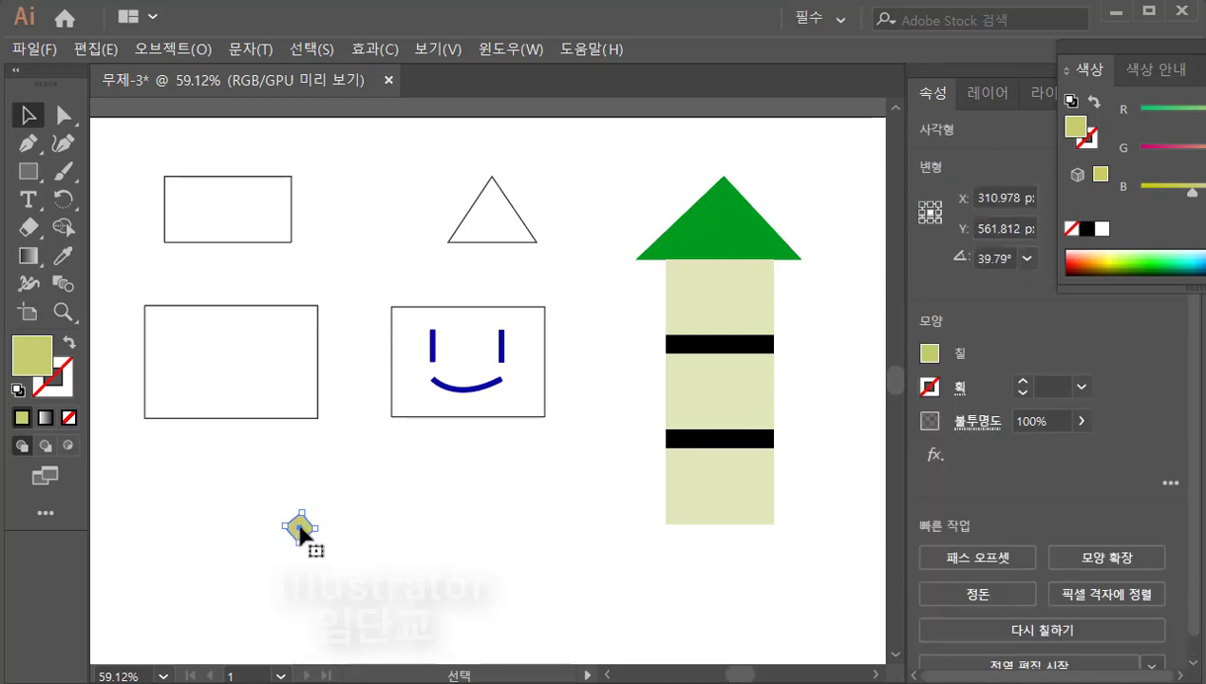
left_click_drag(300, 534, 721, 294)
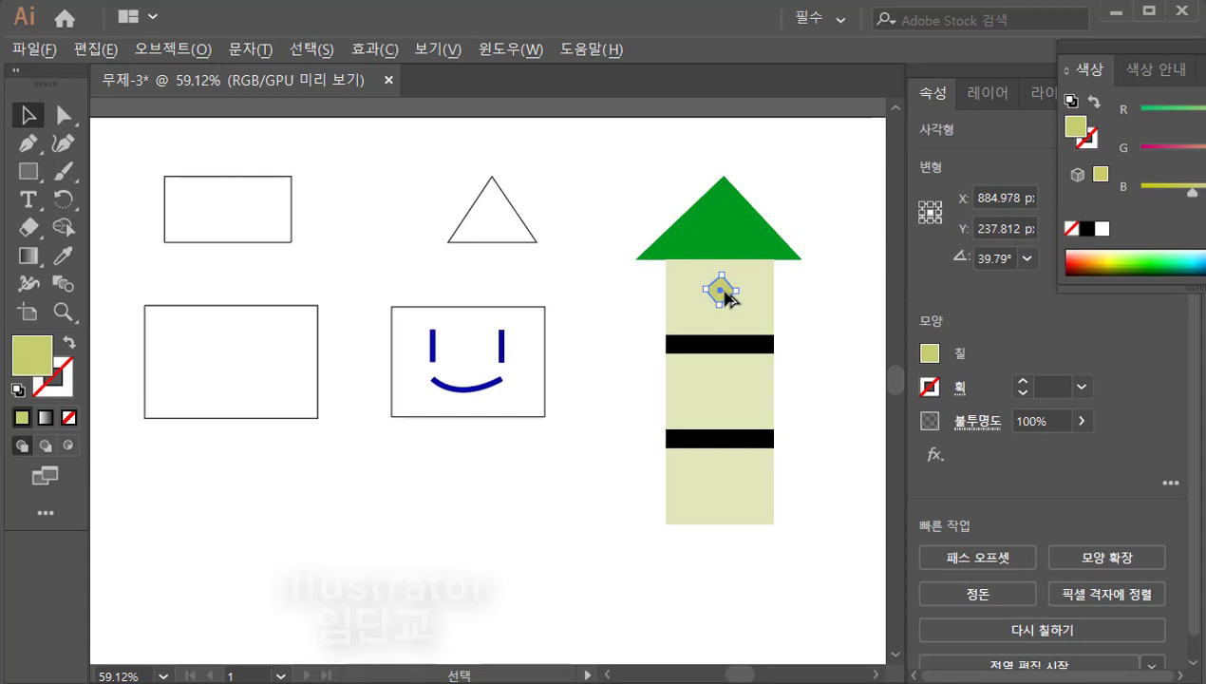
left_click_drag(724, 297, 730, 395)
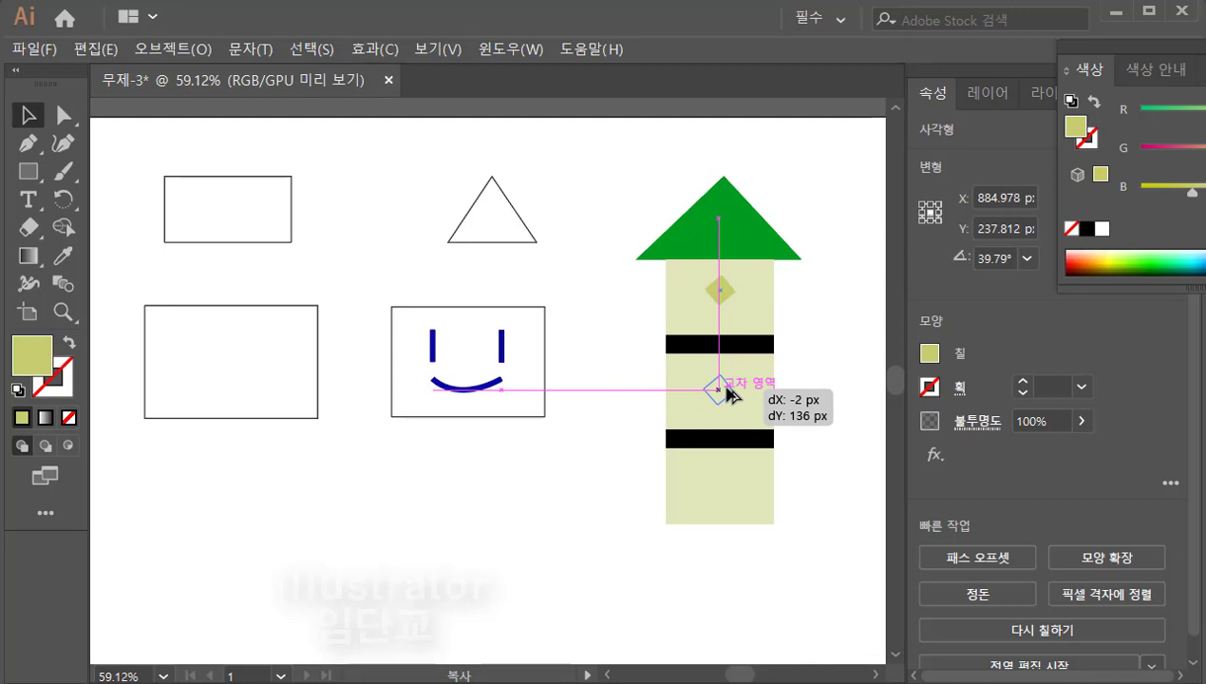
left_click_drag(730, 395, 731, 395)
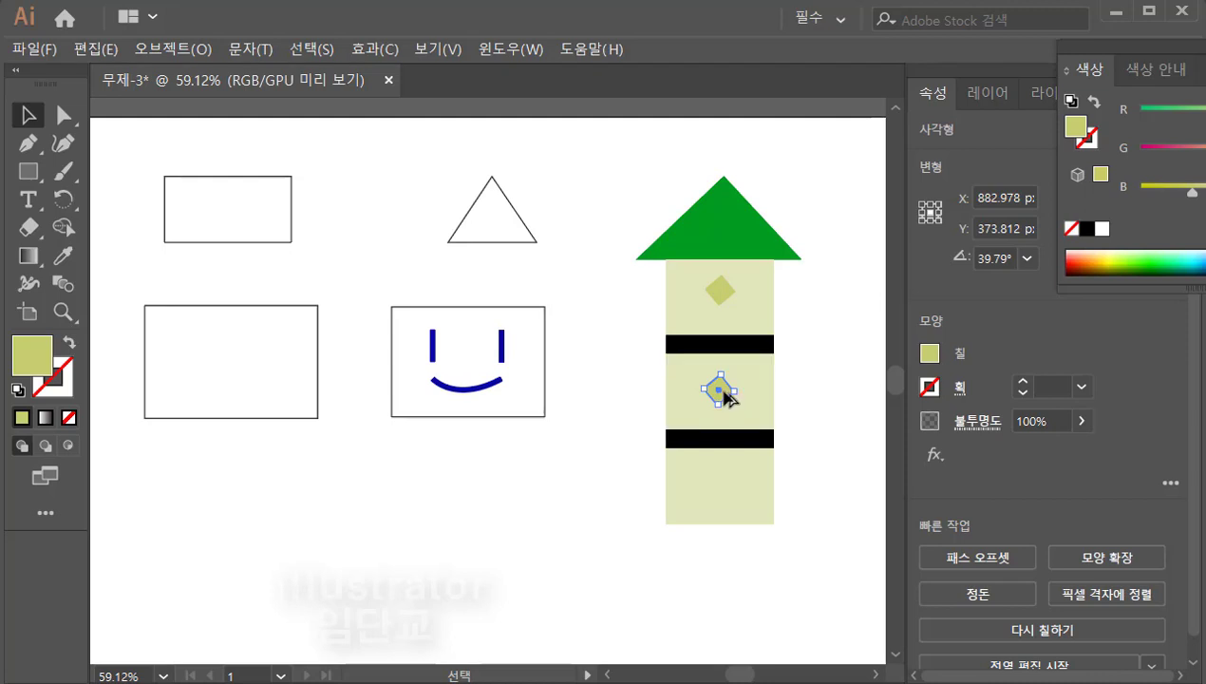
left_click_drag(724, 392, 722, 489)
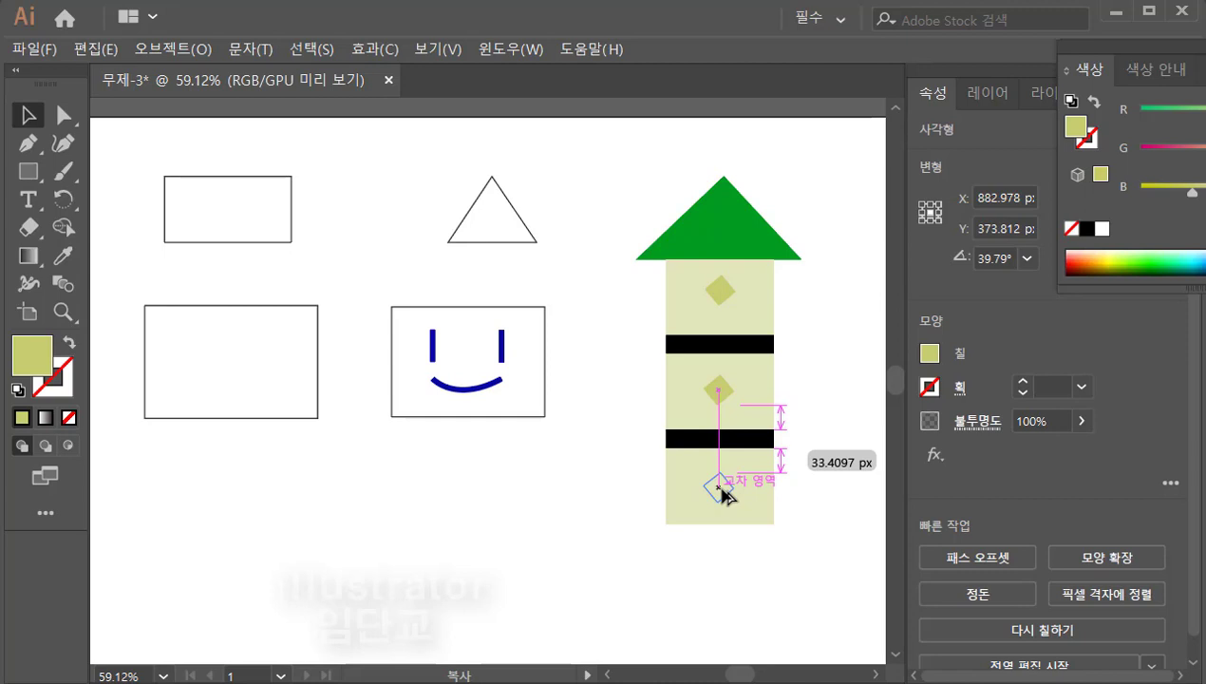
left_click_drag(722, 487, 721, 488)
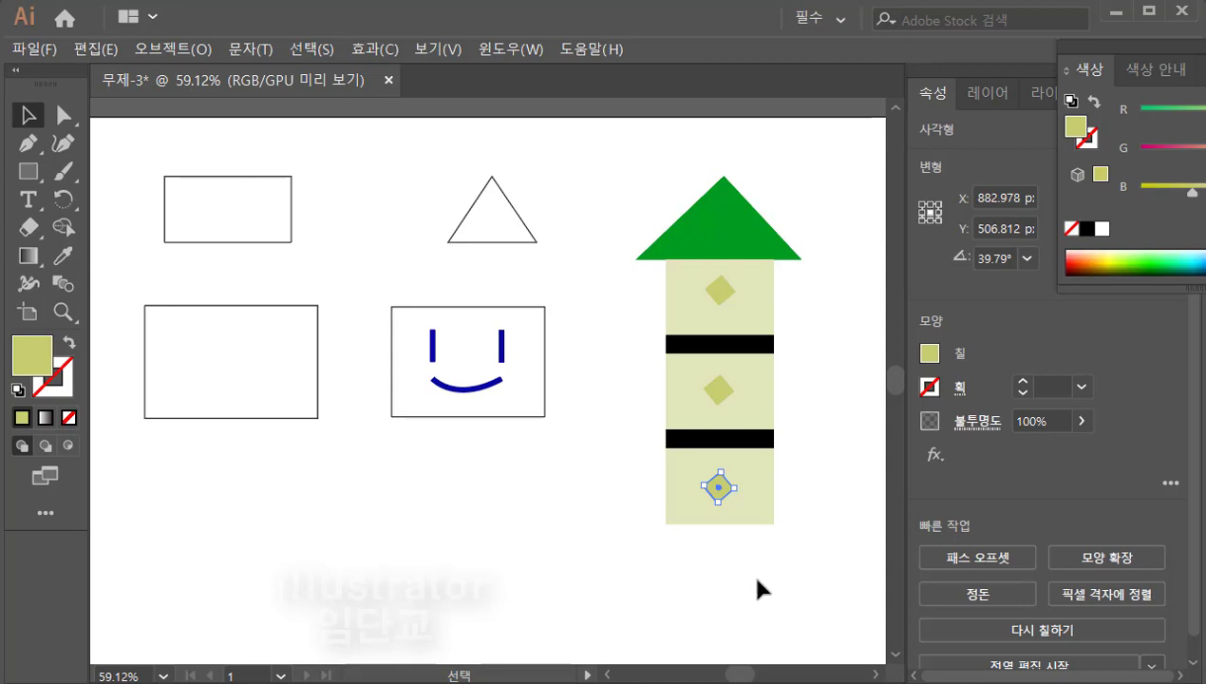
left_click(776, 581)
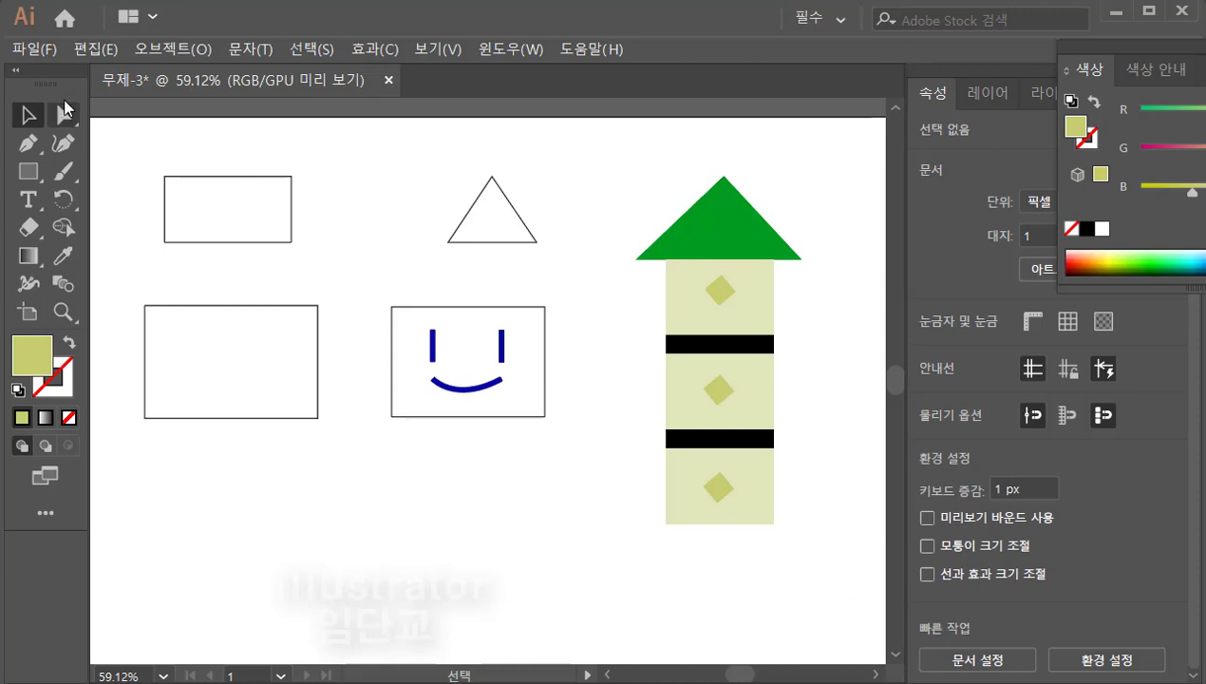
Step: Save the document as 사각형 도구1 in Adobe Illustrator (*.AI) format in the 사진 folder, with the Illustrator CC version options
left_click(32, 53)
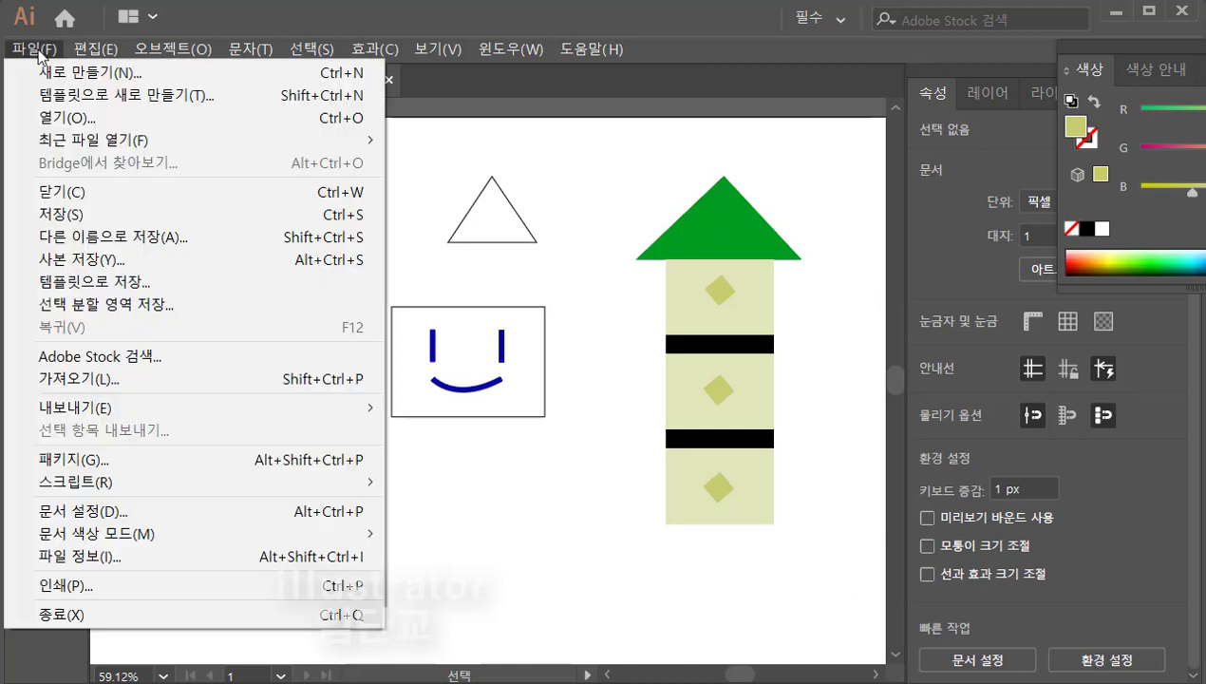
left_click(108, 239)
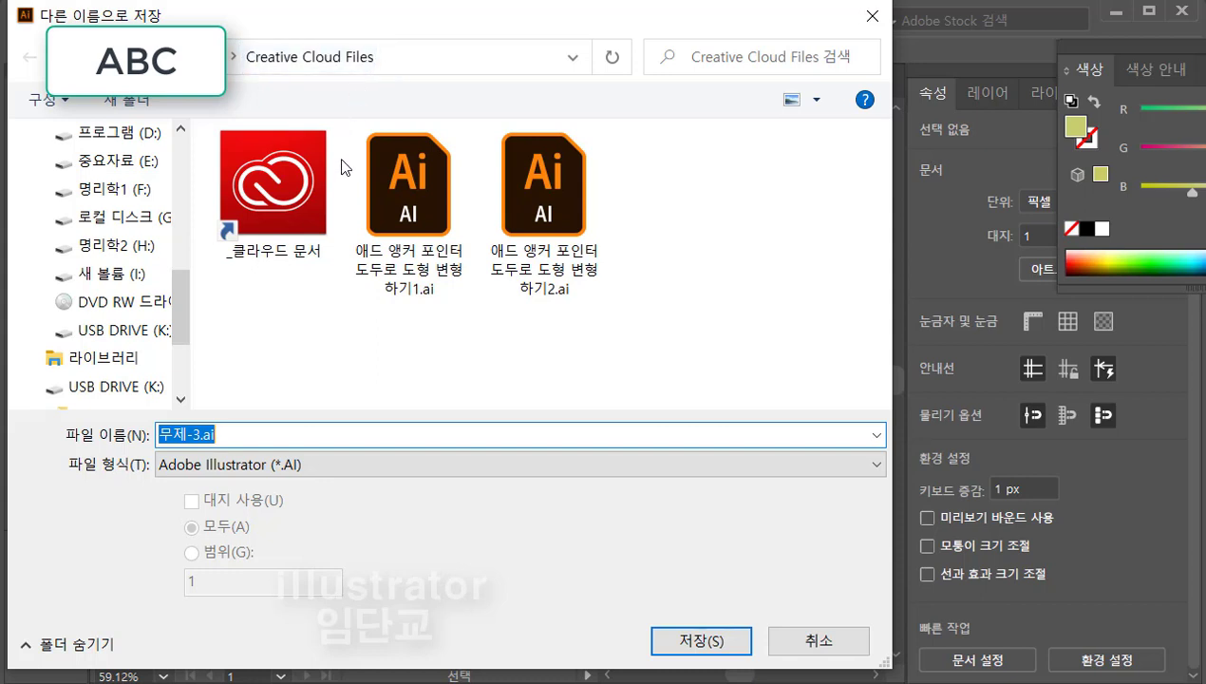
scroll(113, 216, "up", 2)
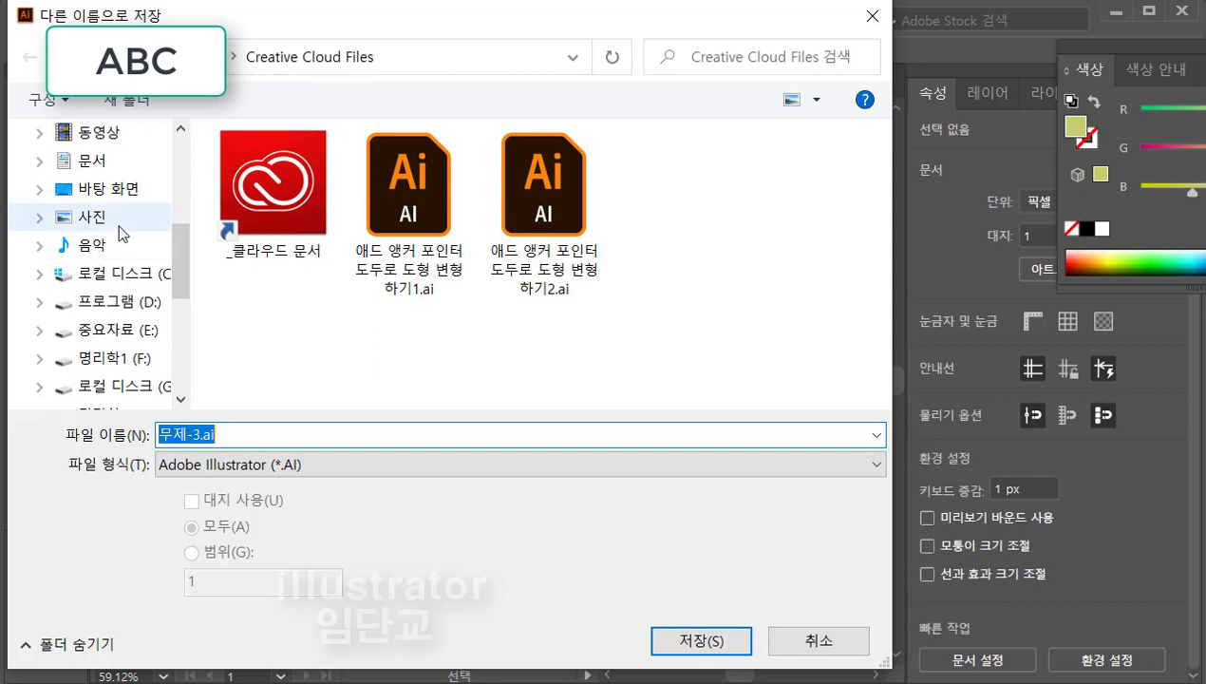
scroll(106, 245, "up", 1)
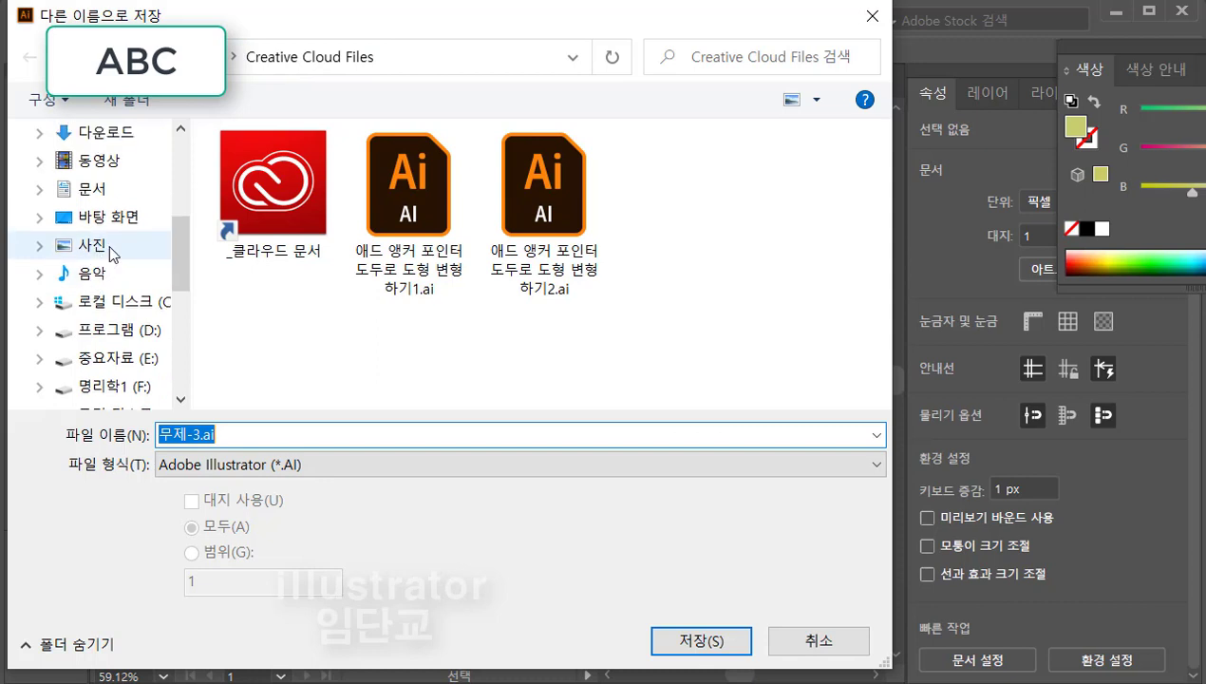
left_click(109, 246)
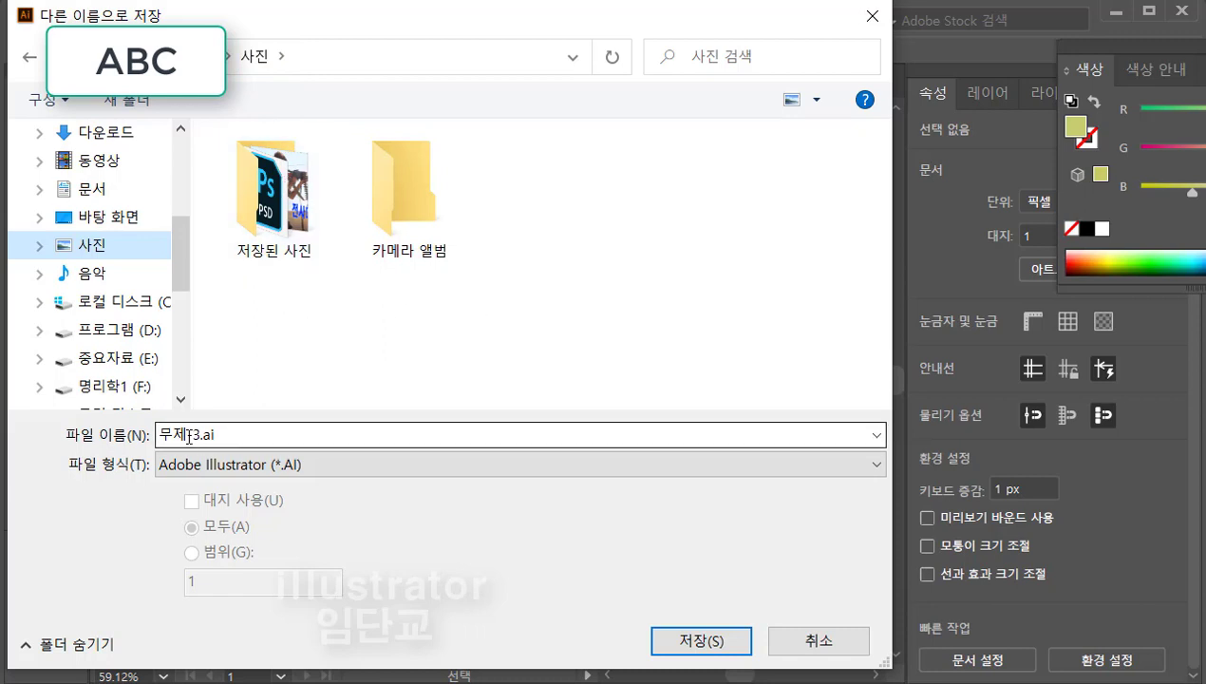
left_click_drag(225, 434, 155, 437)
type("사각형 도구1")
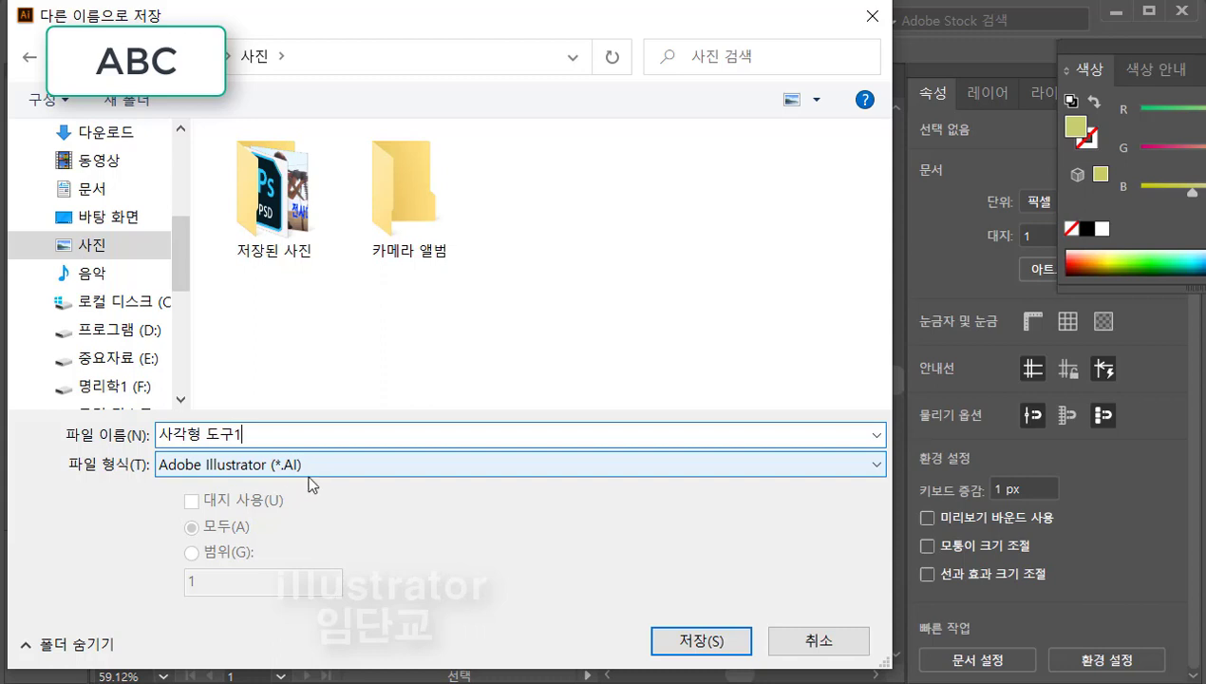
left_click(702, 642)
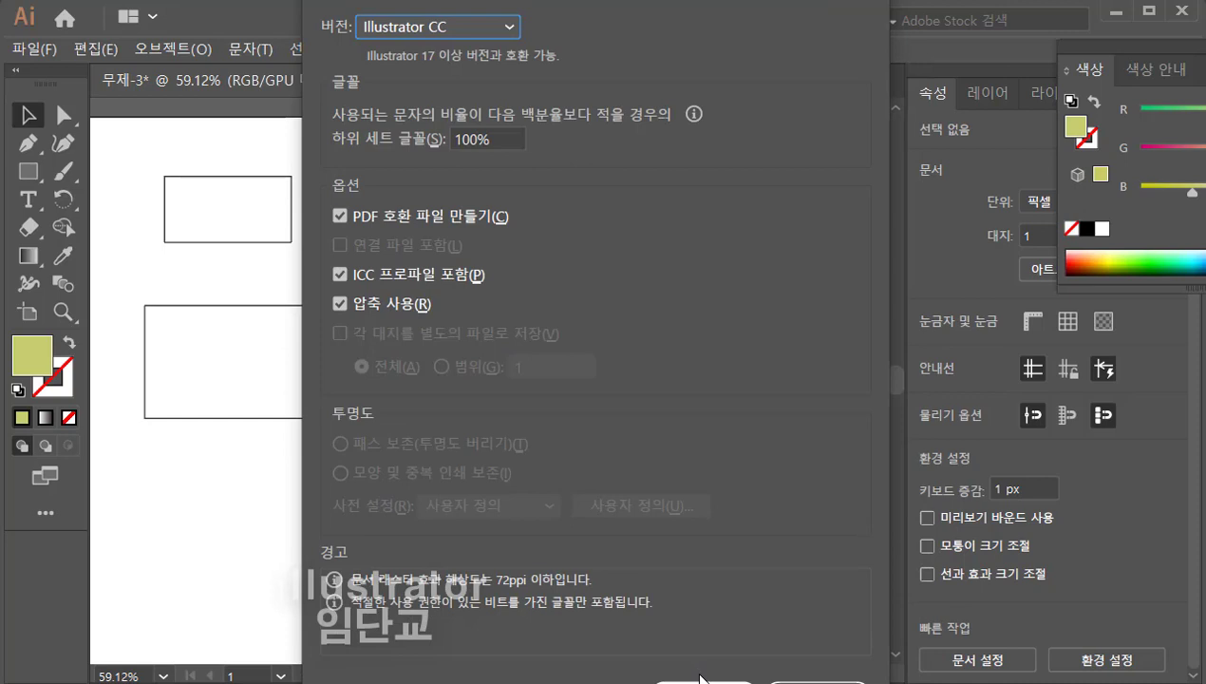
left_click(694, 666)
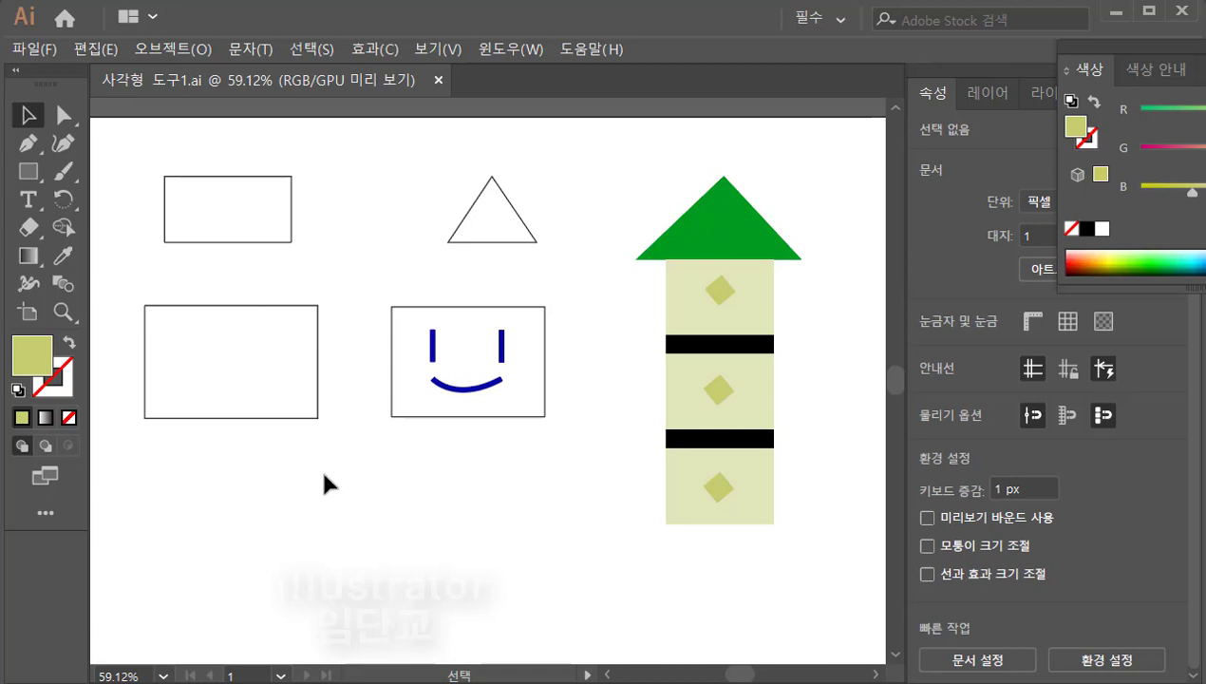
Step: Export the document as 사각형 도구1.jpg in JPEG (*.JPG) format to the 사진 folder
left_click(35, 48)
mouse_move(60, 410)
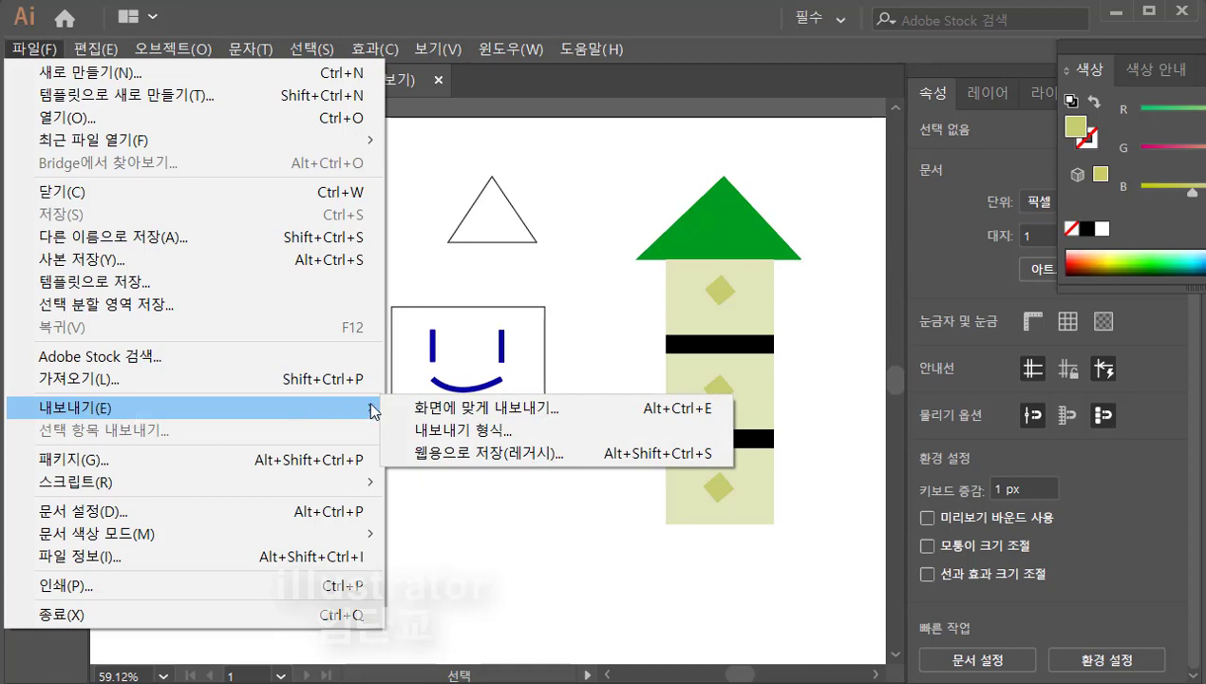
left_click(524, 442)
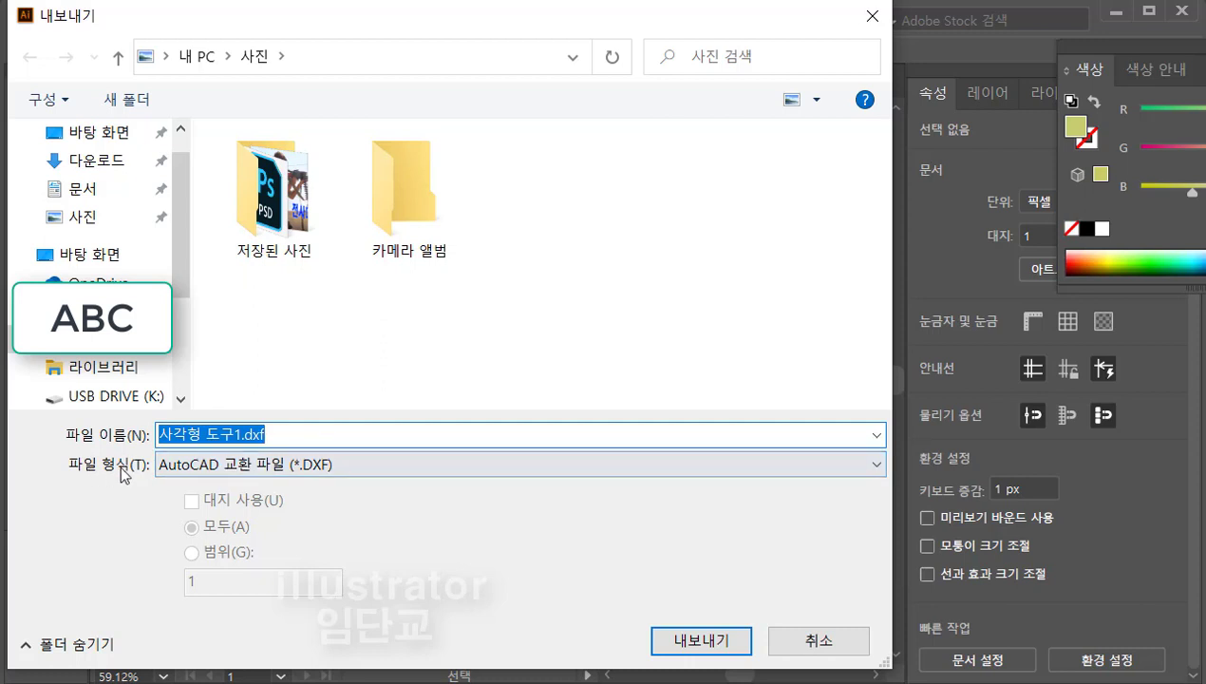
left_click(243, 472)
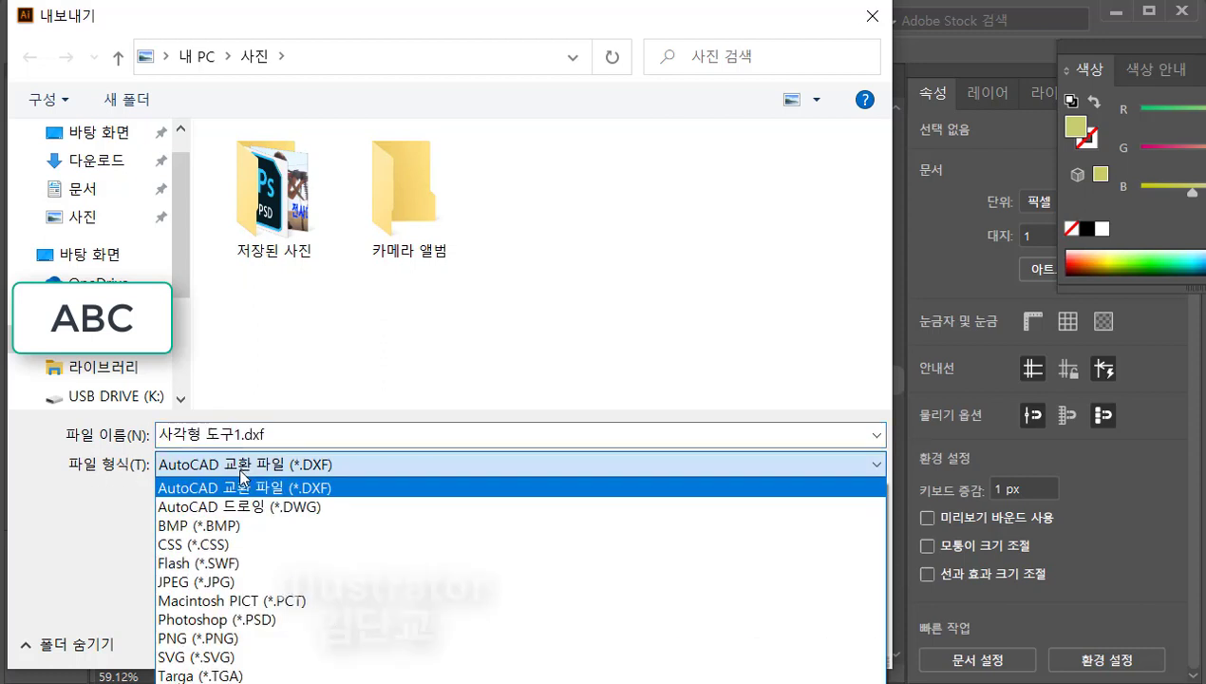
left_click(229, 583)
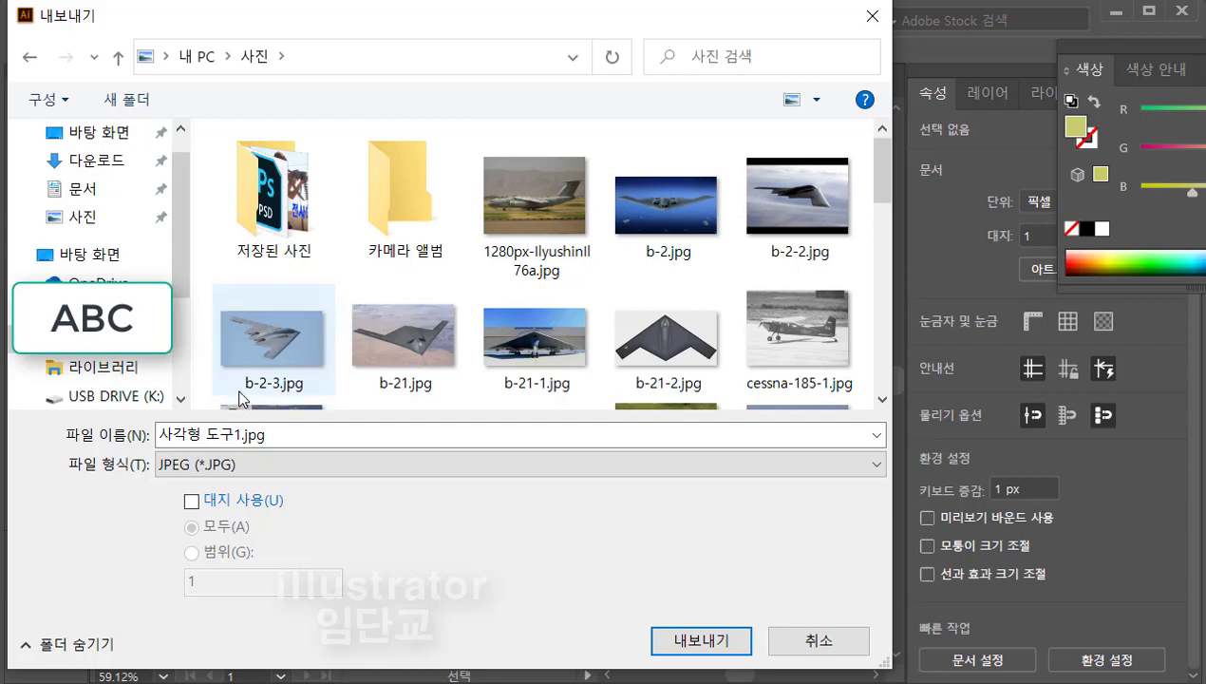
left_click(686, 642)
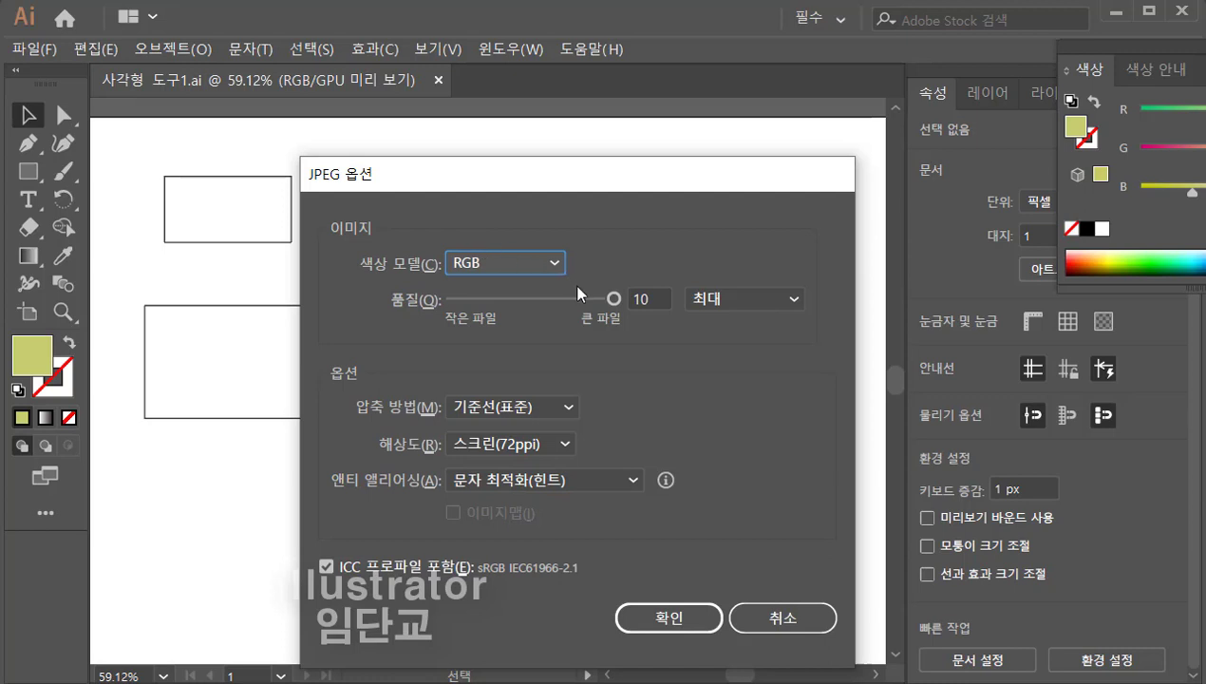
Step: Confirm the JPEG options with the RGB colour model, quality 10 and 72 ppi resolution, and open 사각형 도구1.jpg from the 사진 folder
left_click_drag(591, 180, 585, 147)
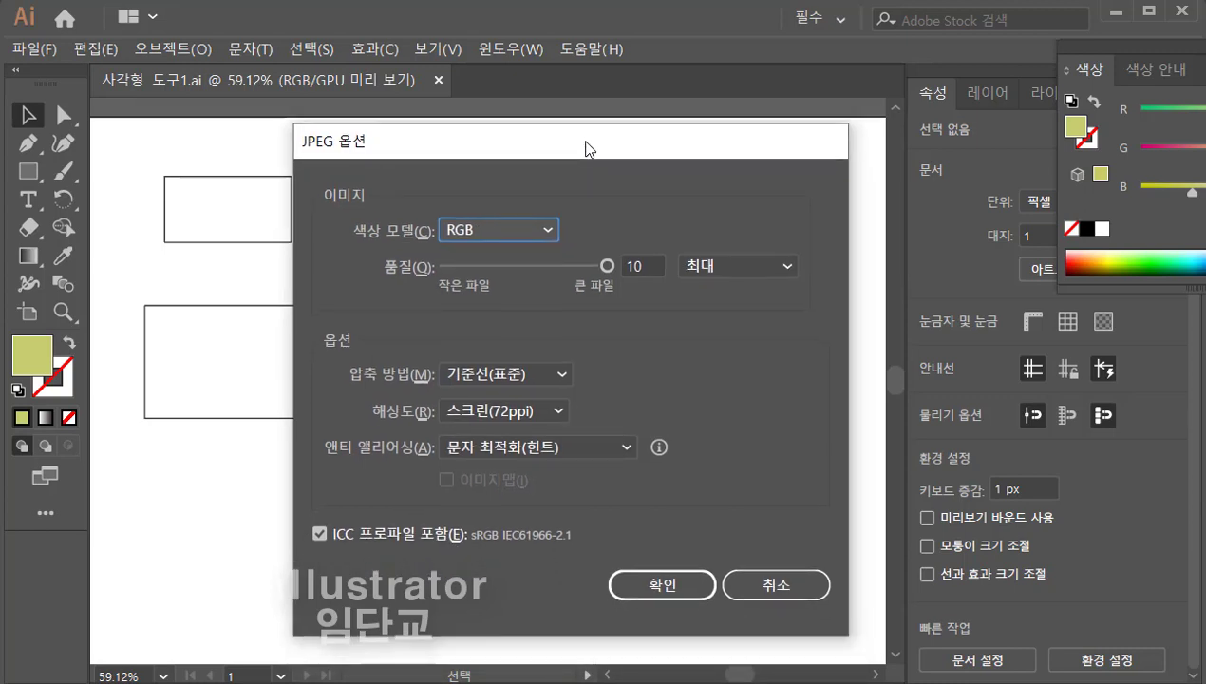
left_click(607, 265)
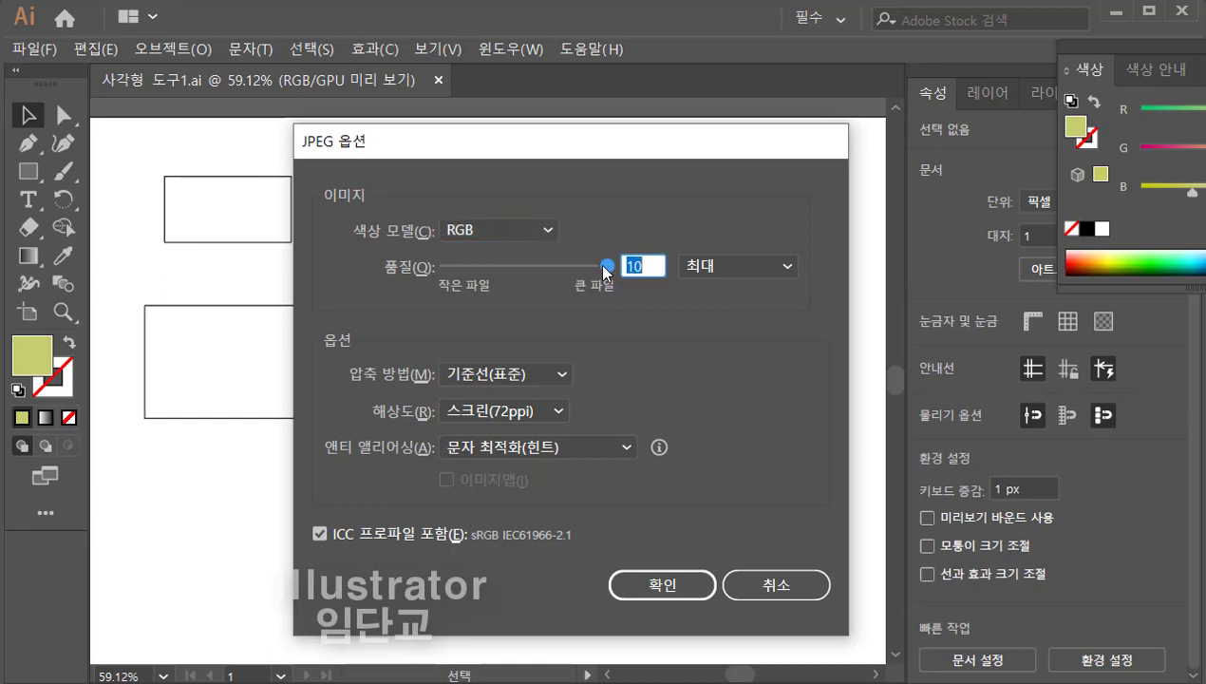
left_click_drag(612, 268, 655, 290)
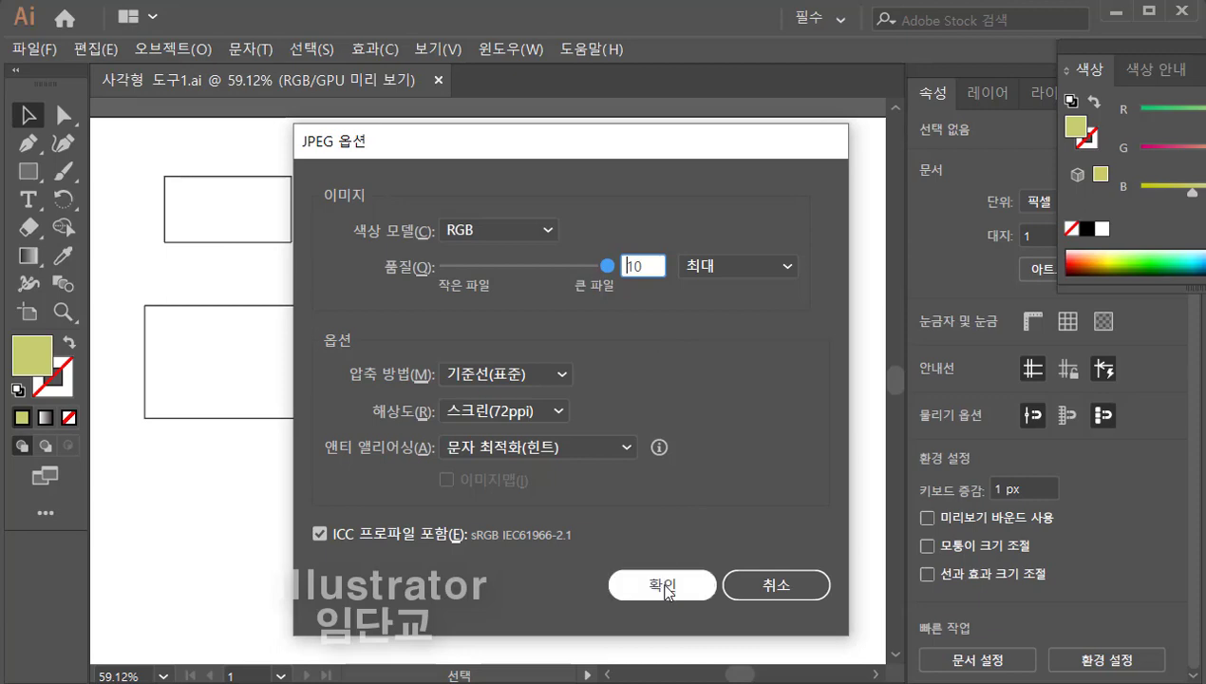
left_click(663, 585)
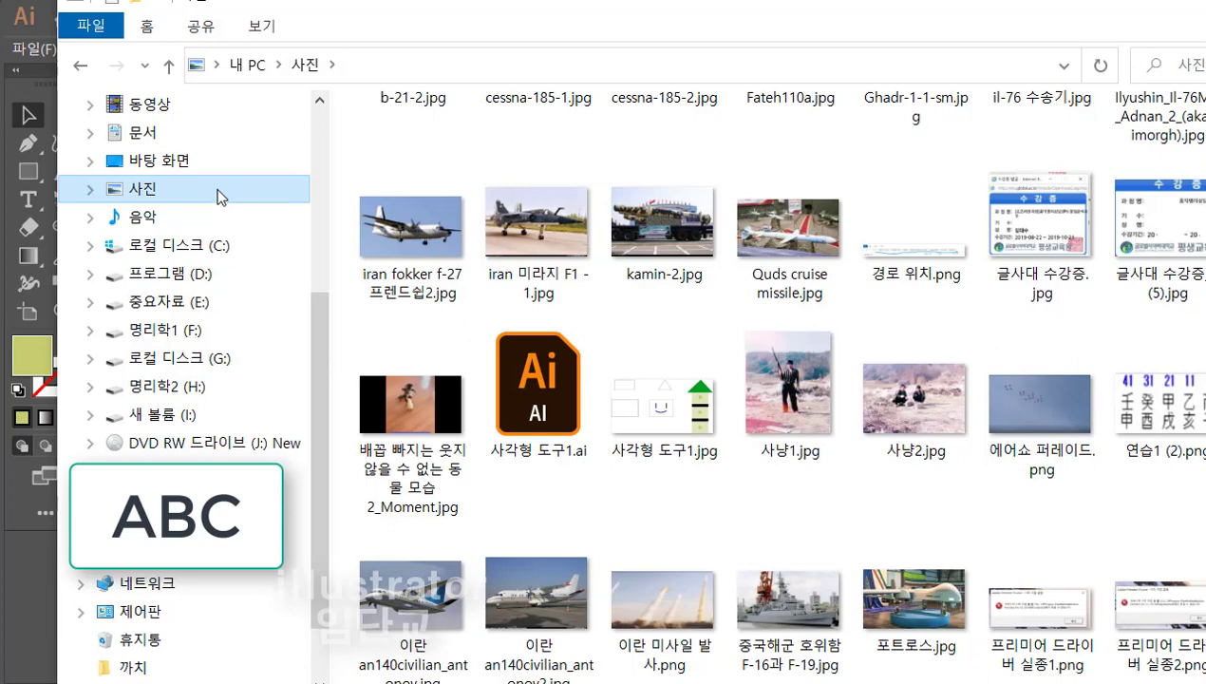
left_click(662, 408)
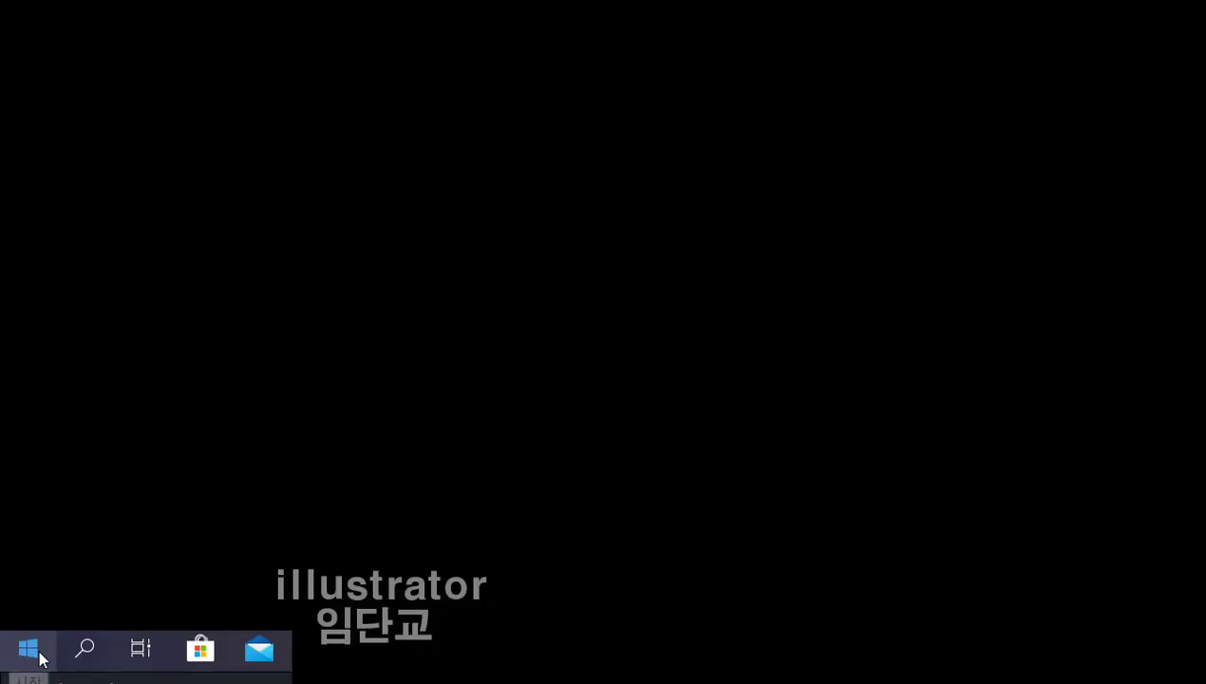
Step: Switch to 캡처 및 스케치 and capture a rectangular screen region around all the drawn shapes and the tower
left_click(28, 655)
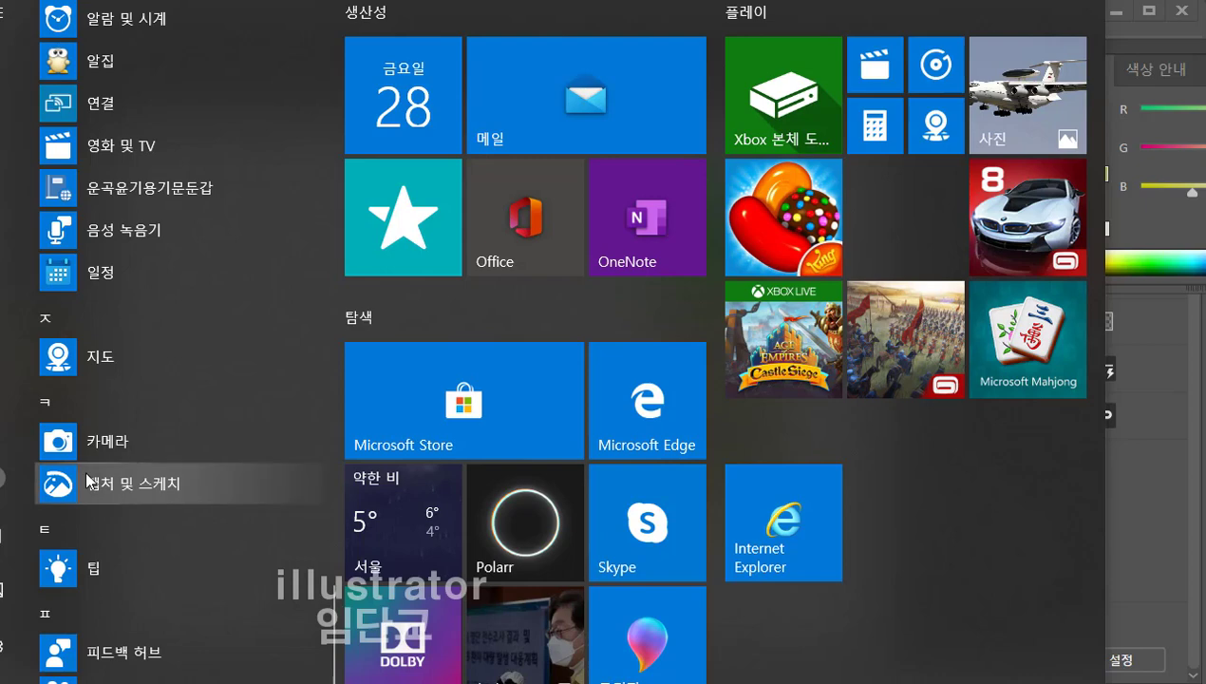
left_click(145, 483)
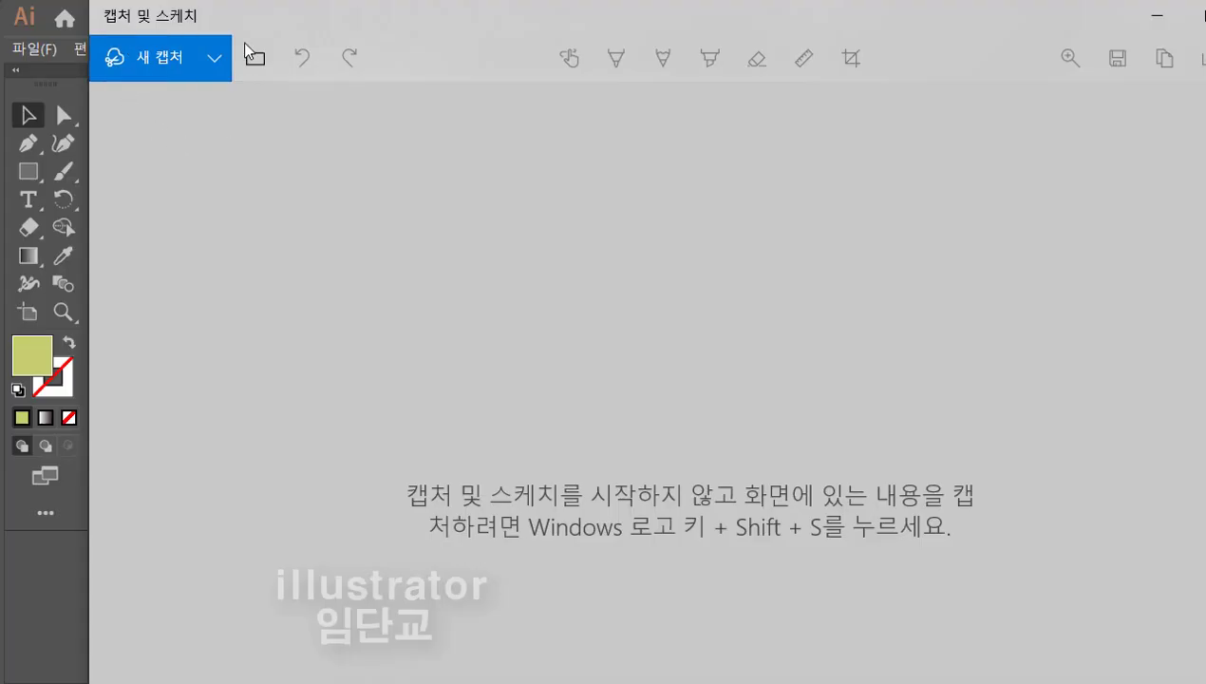
left_click(159, 61)
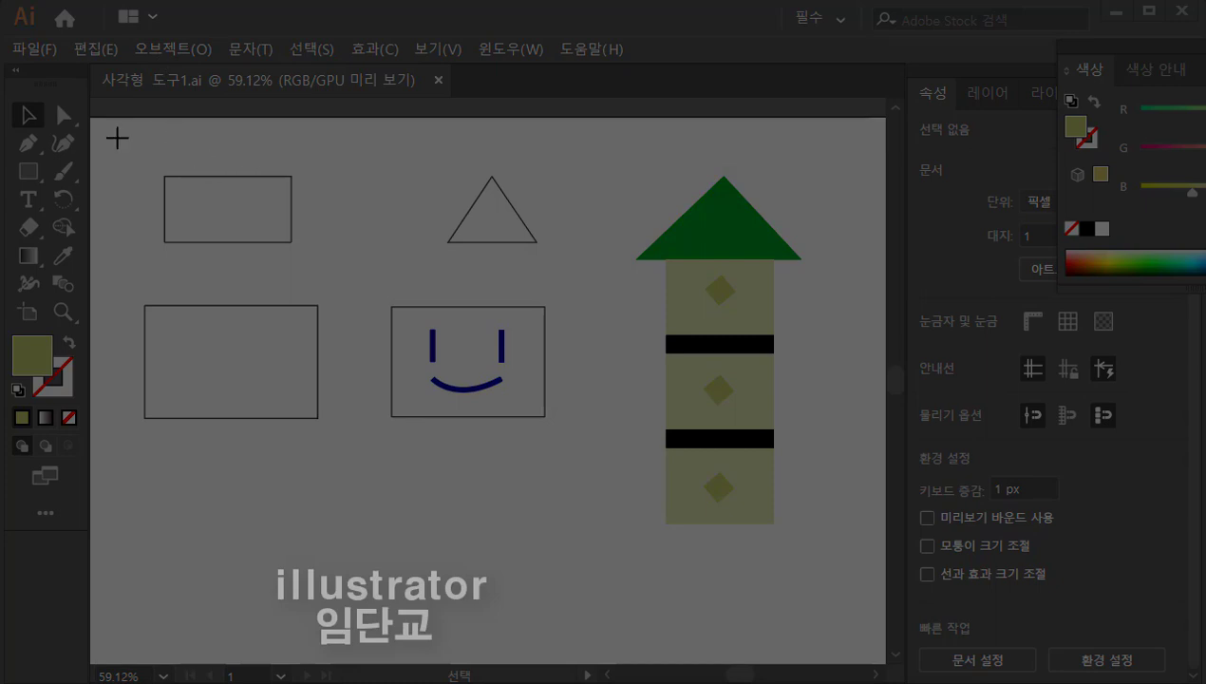
mouse_move(116, 138)
left_mouse_down()
mouse_move(342, 285)
mouse_move(678, 423)
mouse_move(773, 481)
mouse_move(820, 558)
left_mouse_up()
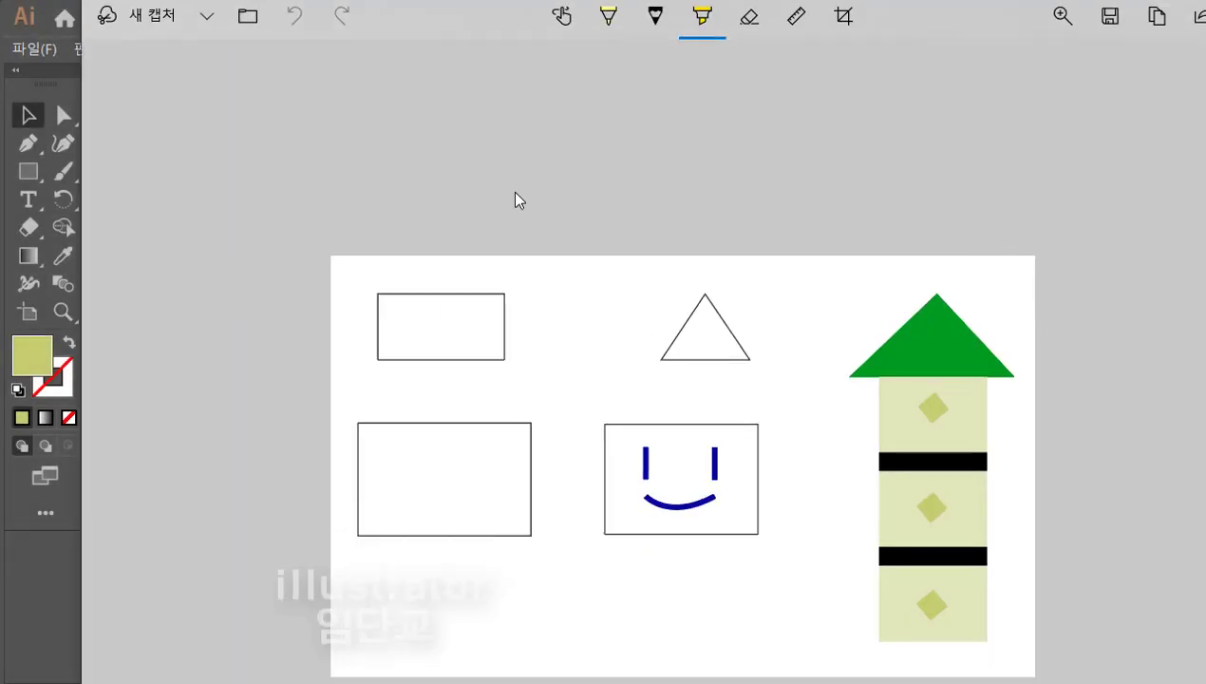
Step: Save the capture as 주석 2020-02-28 194840.jpg in JPG format in the 저장된 사진 folder
left_click(1111, 23)
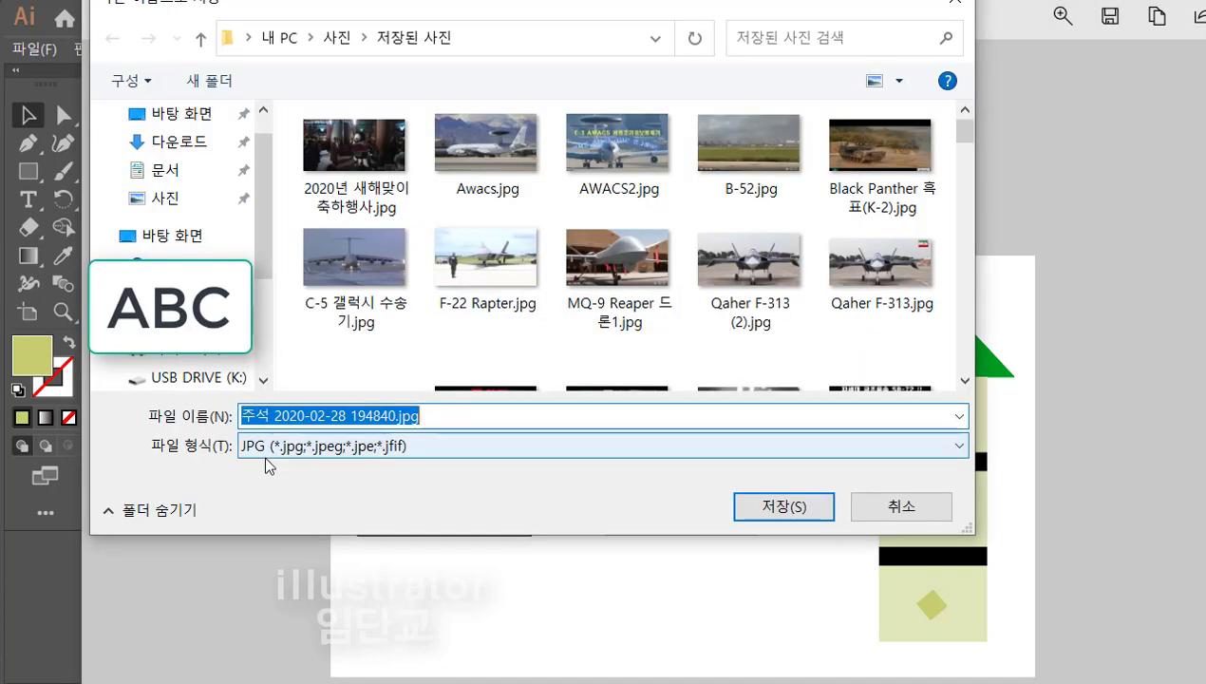
left_click(334, 448)
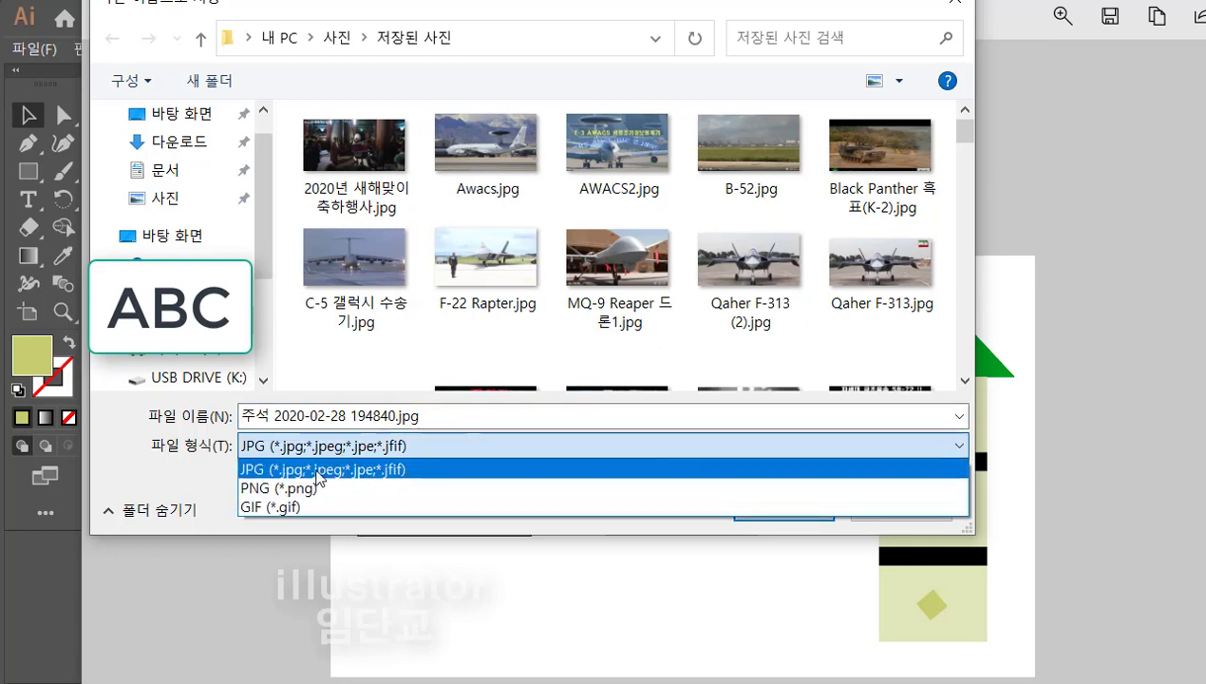
left_click(319, 469)
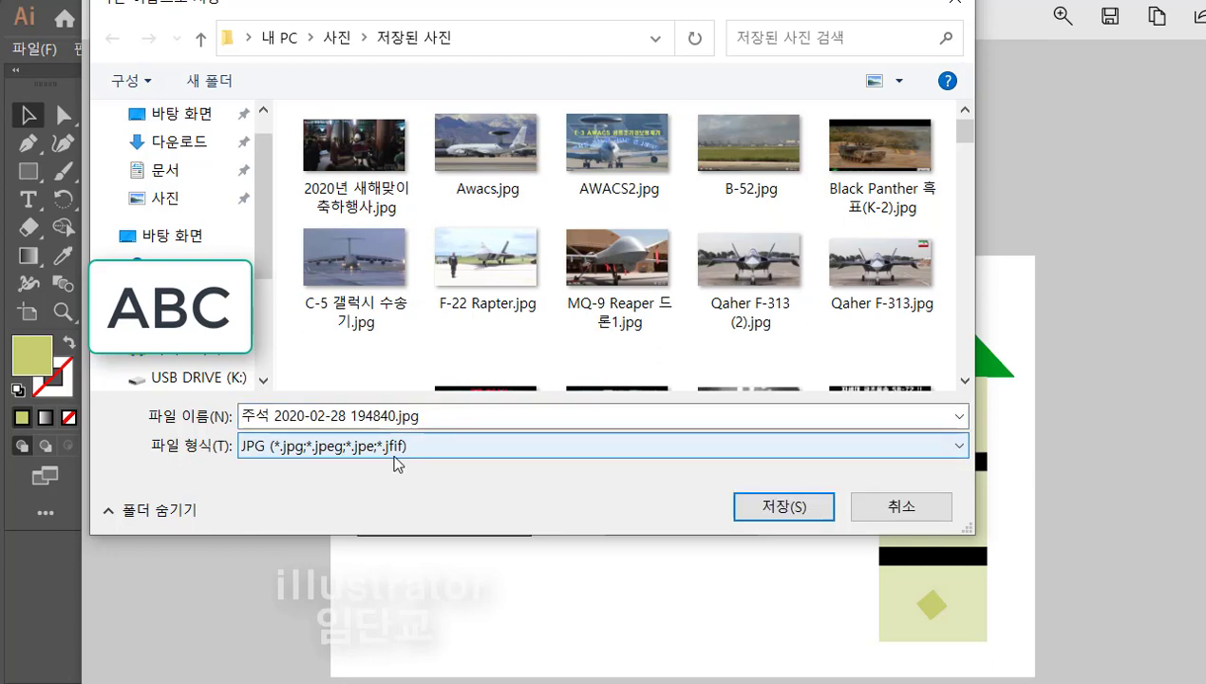
left_click(793, 509)
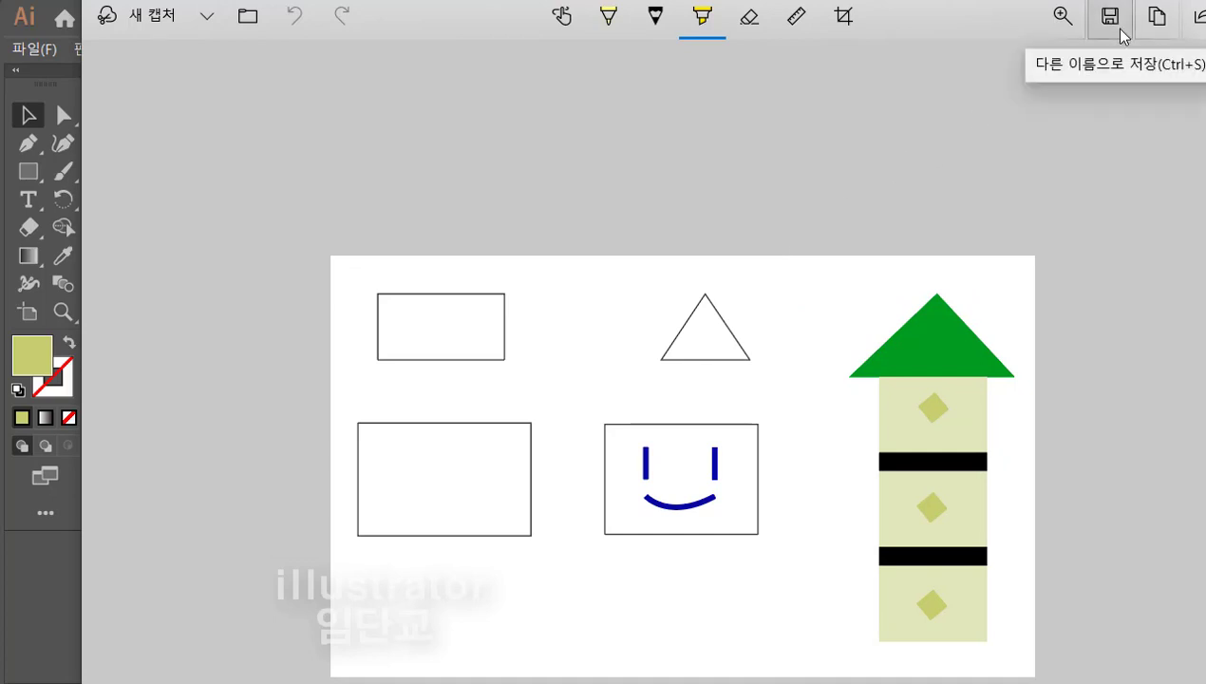
Step: Take a new rectangular capture of the shapes and tower, open its save dialog and dismiss it without saving
left_click(140, 34)
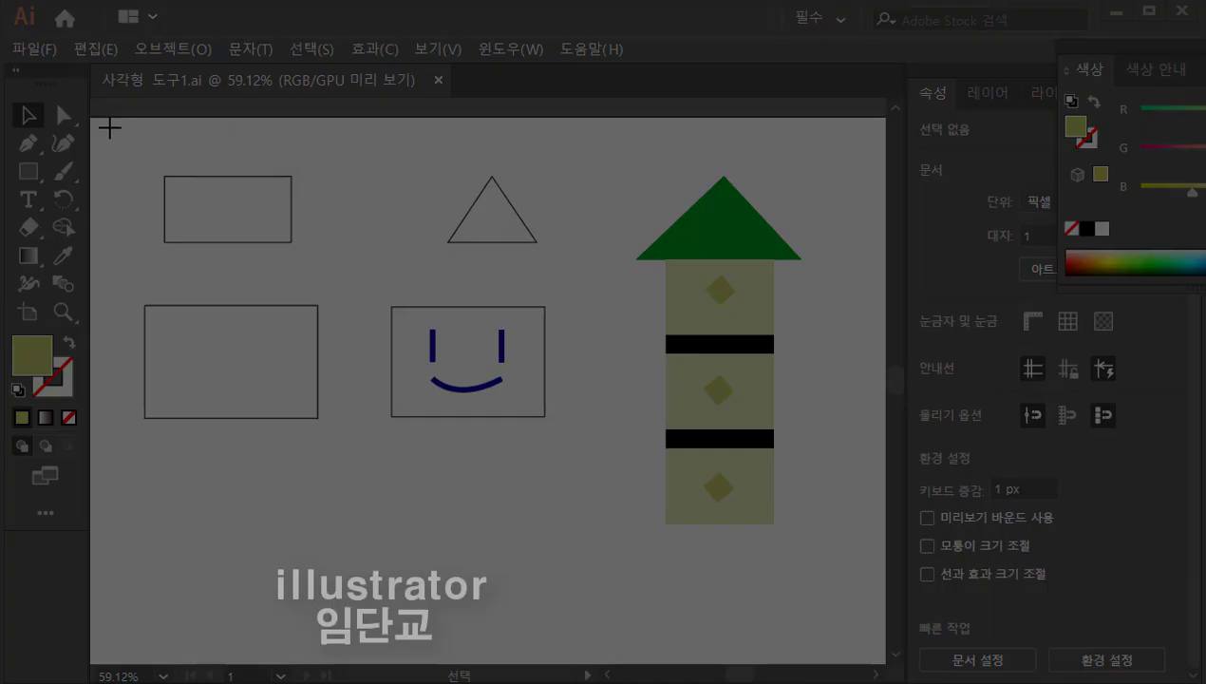
left_click_drag(110, 133, 820, 559)
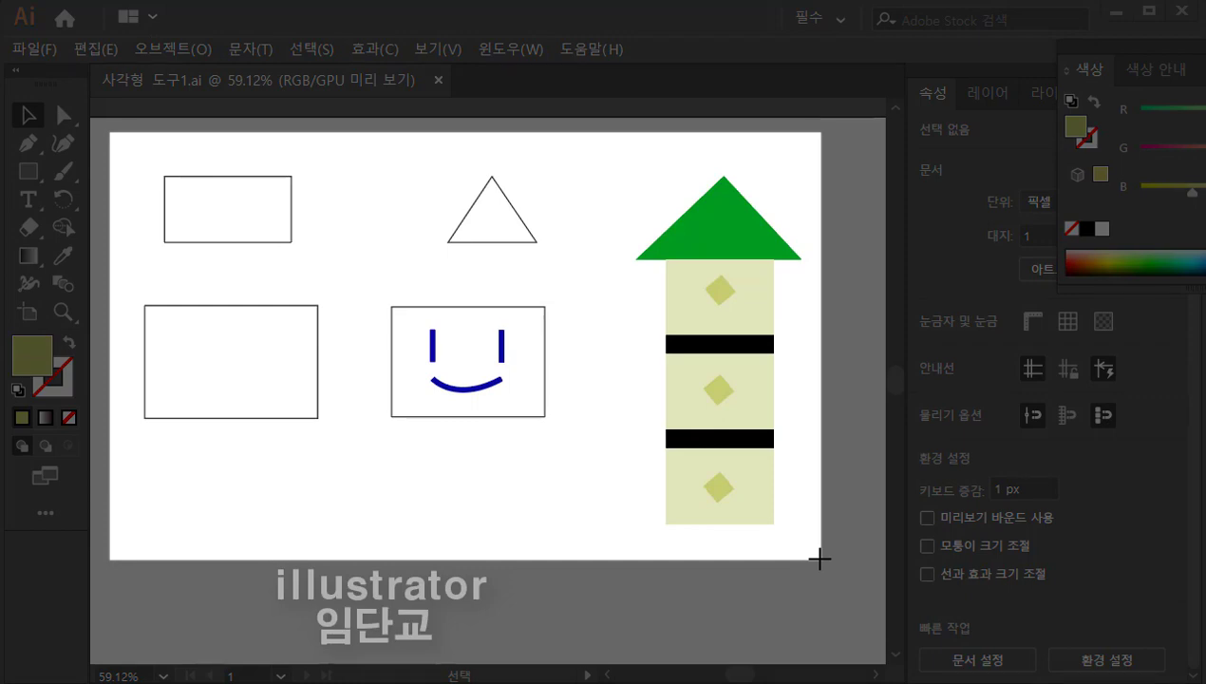
left_click_drag(819, 560, 820, 559)
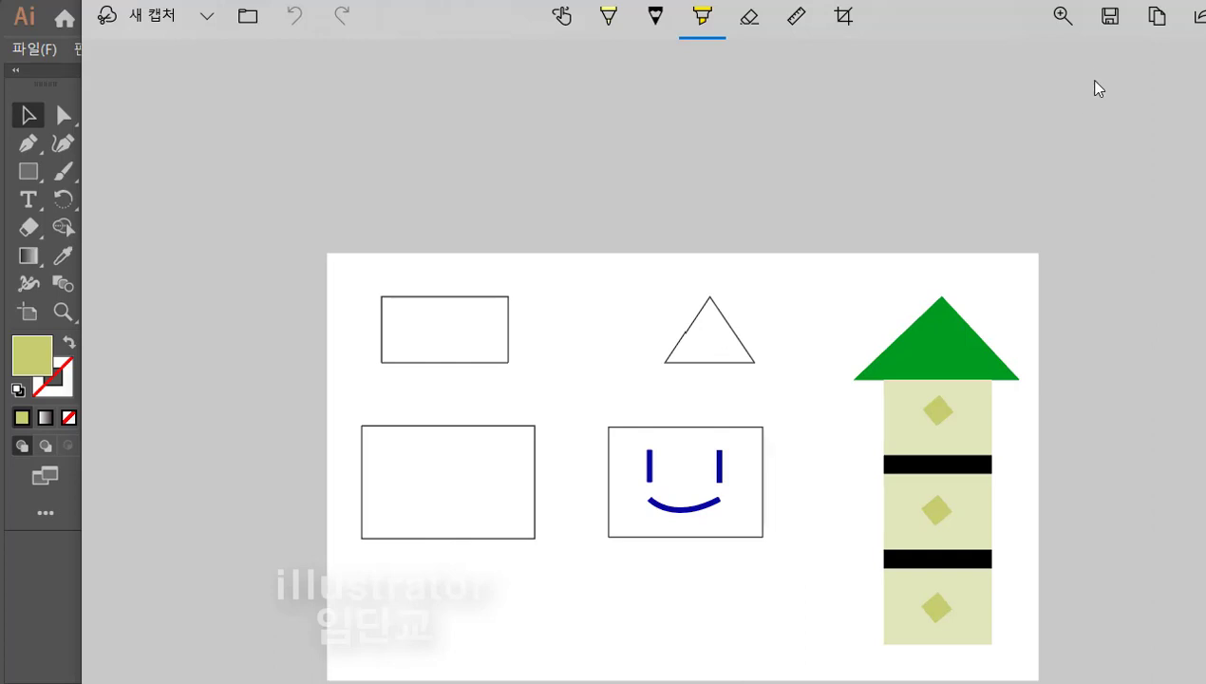
left_click(1107, 27)
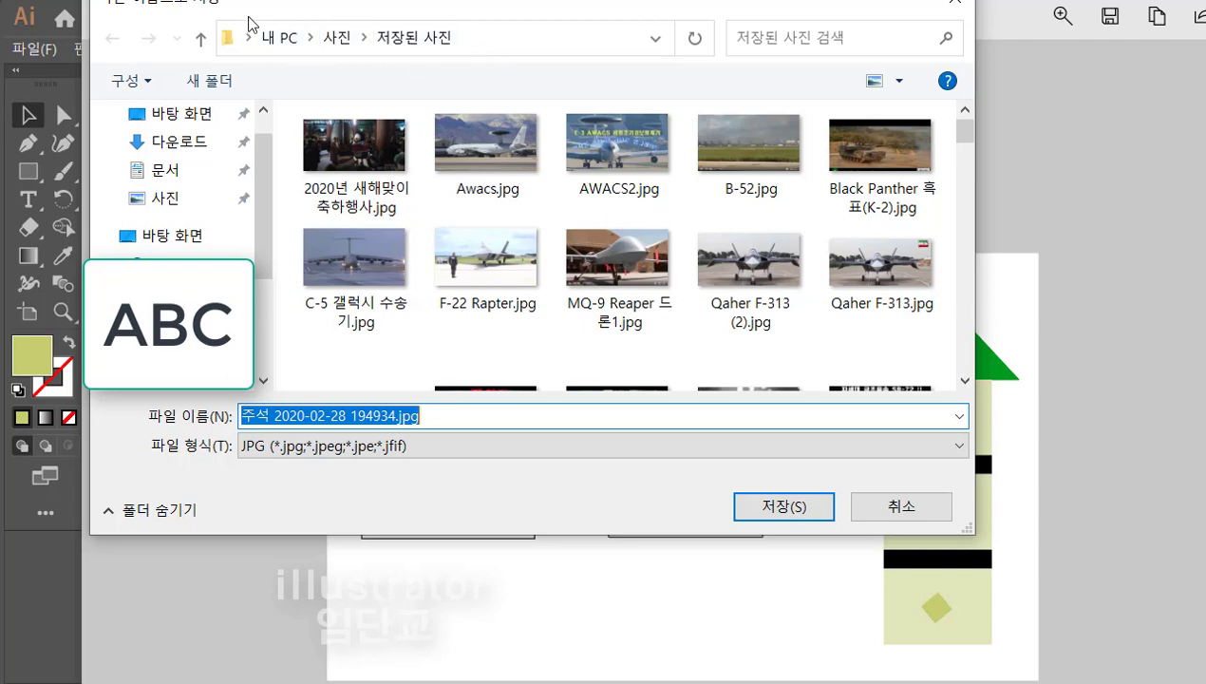
key("Escape")
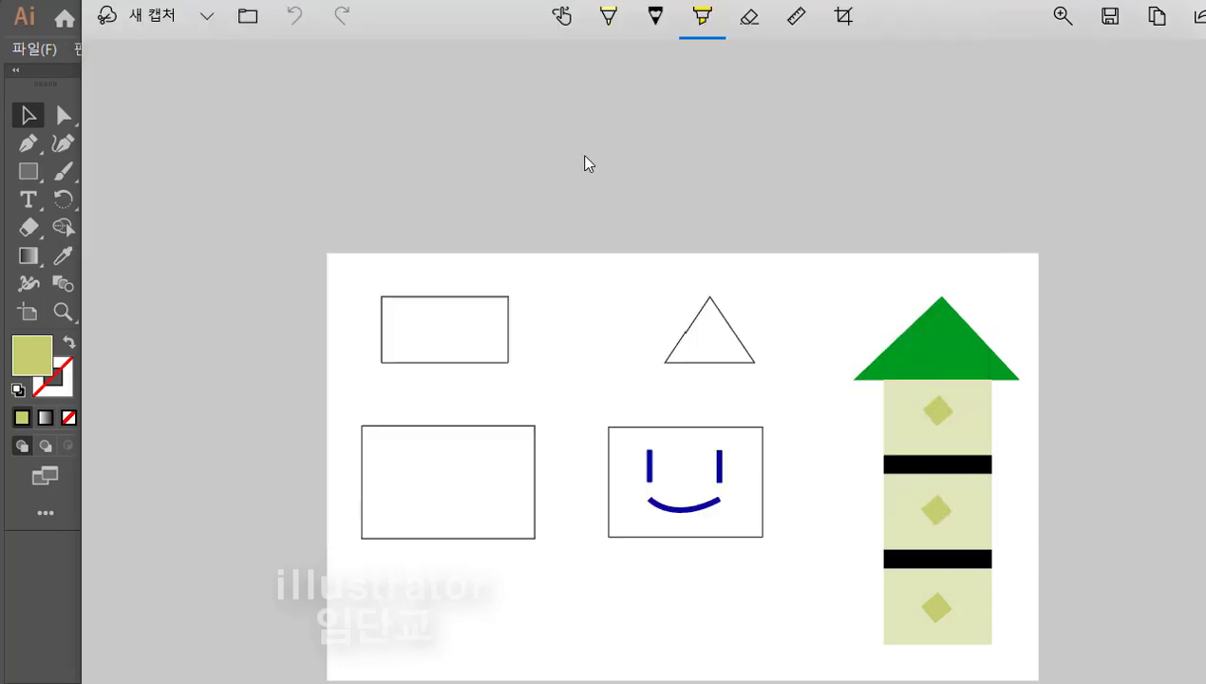